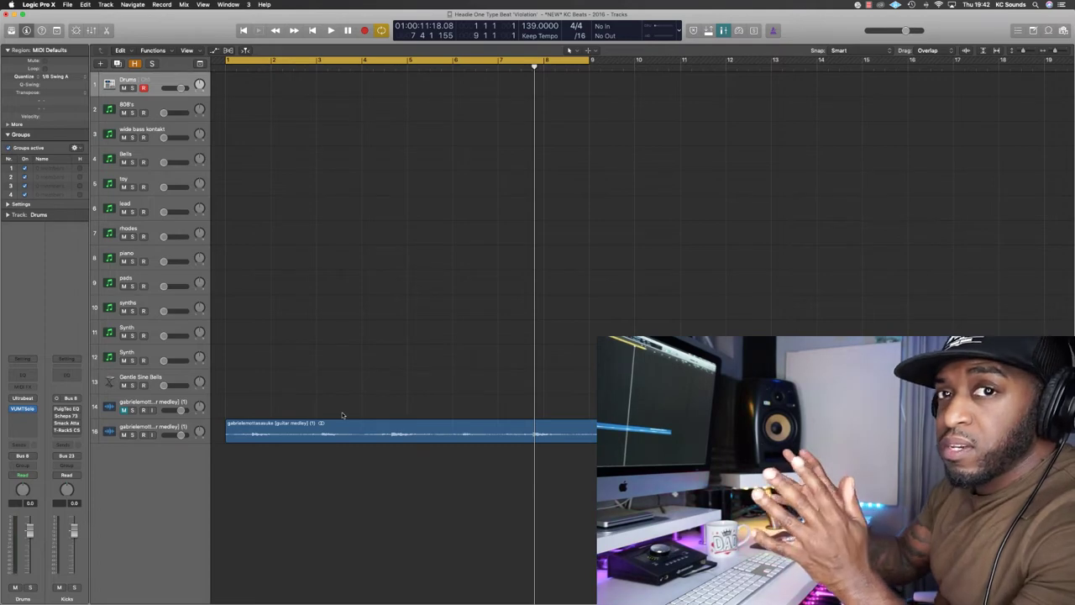
Play the guitar loop from the start, then split its region at bar 7 and delete the part after the cut
{"action": "key", "text": "Return"}
{"action": "key", "text": "space"}
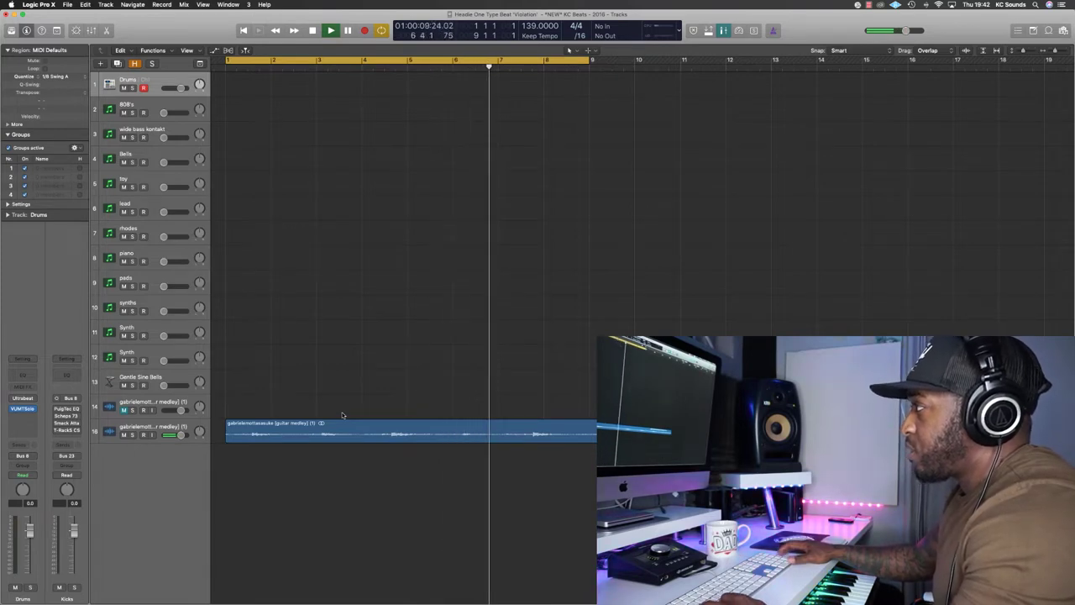
{"action": "left_click", "coordinate": [501, 436]}
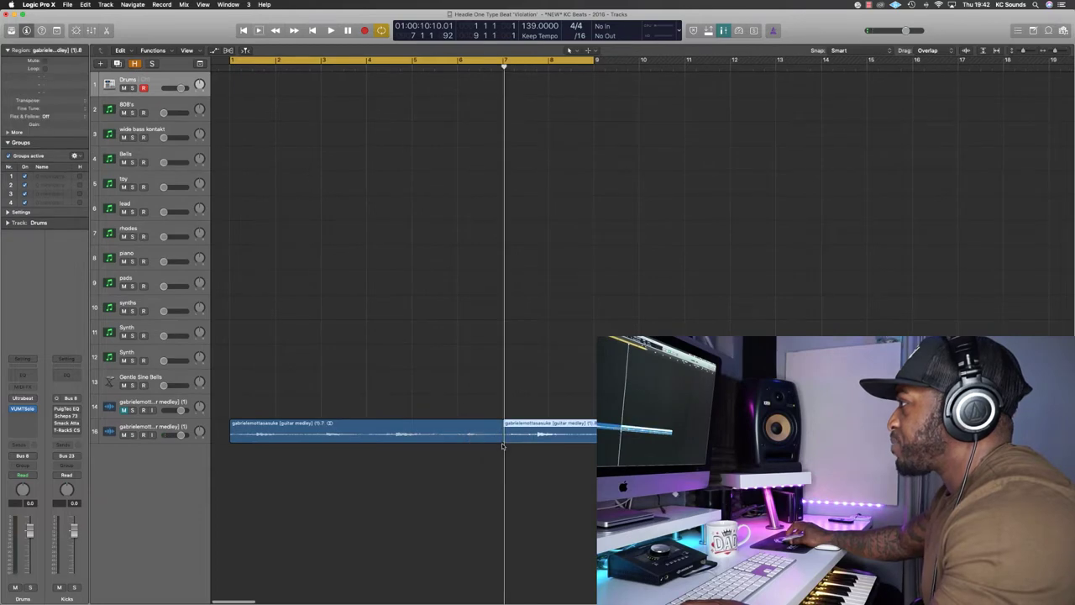
{"action": "key", "text": "Delete"}
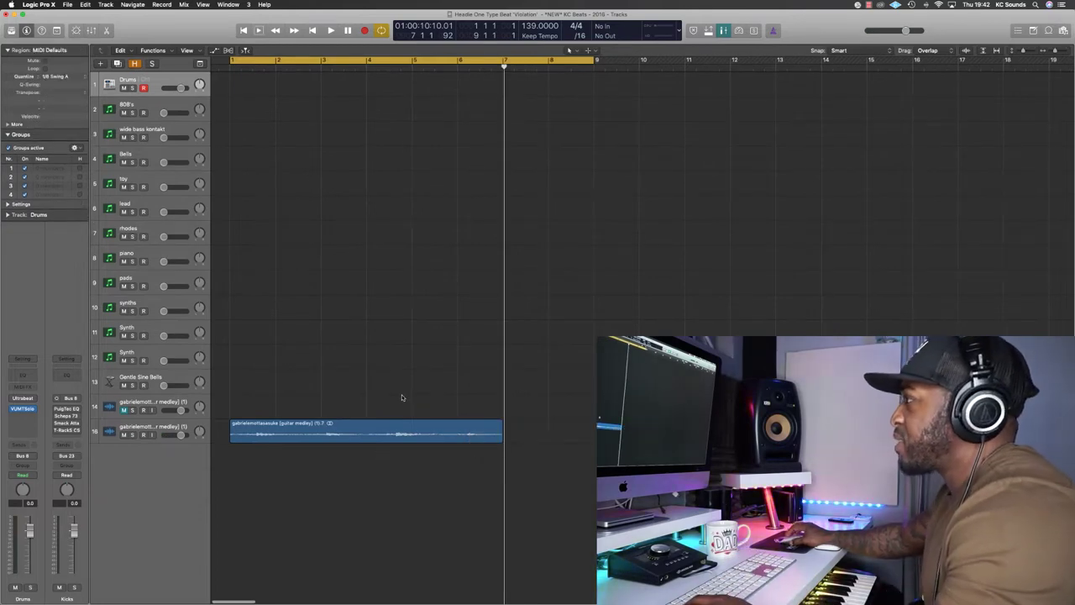
Loop the trimmed guitar region and extend both the cycle range and the region's end to about the middle of bar 7
{"action": "left_click", "coordinate": [419, 430]}
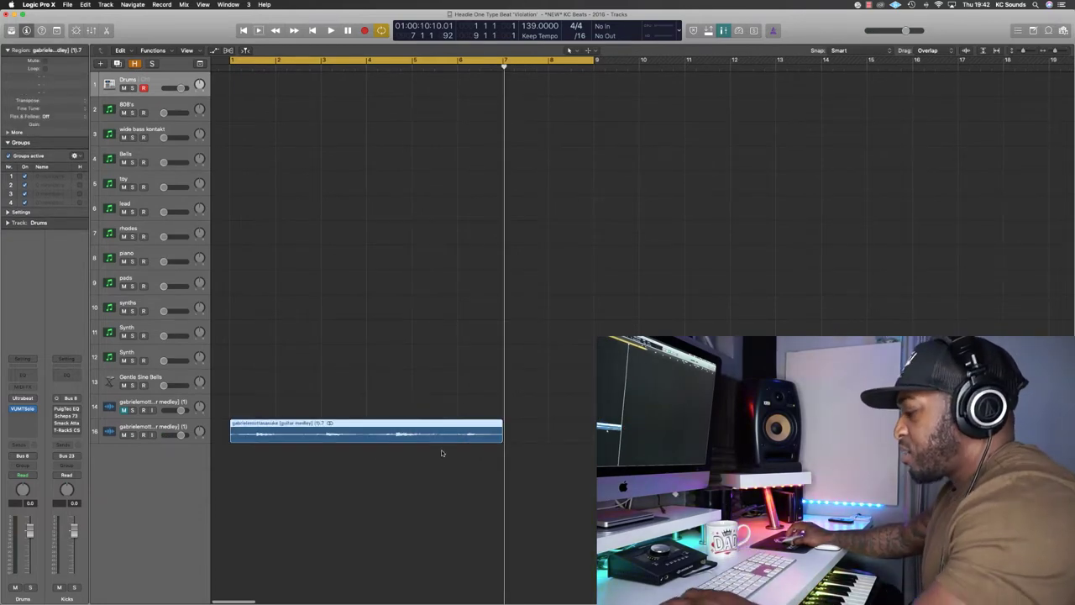
{"action": "left_click", "coordinate": [456, 382]}
{"action": "key", "text": "space"}
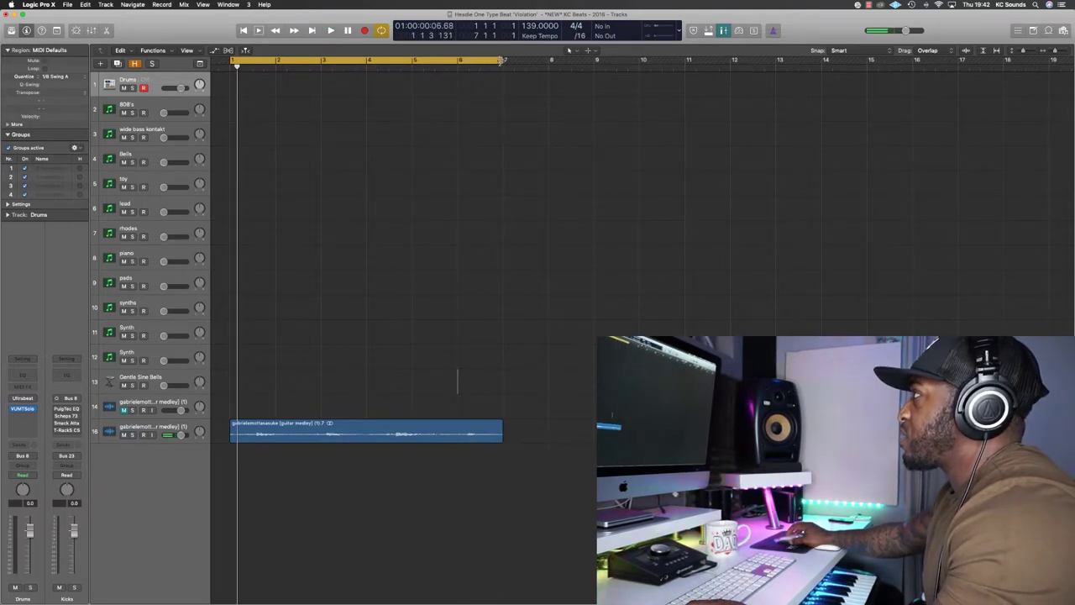
{"action": "left_click_drag", "start_coordinate": [501, 61], "coordinate": [531, 61]}
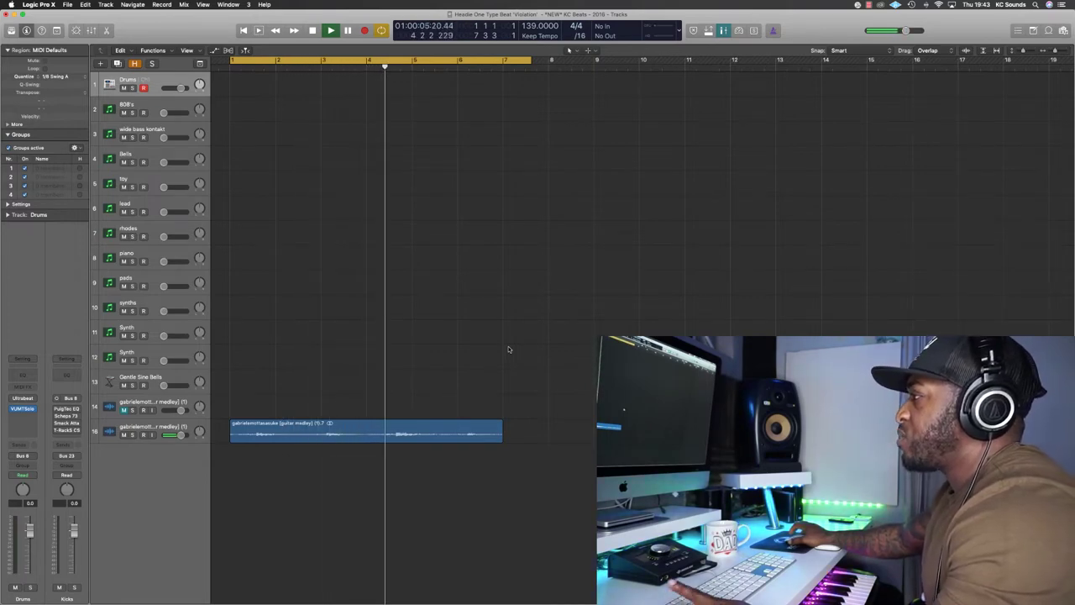
{"action": "left_click", "coordinate": [499, 438]}
{"action": "left_click_drag", "start_coordinate": [499, 438], "coordinate": [532, 437]}
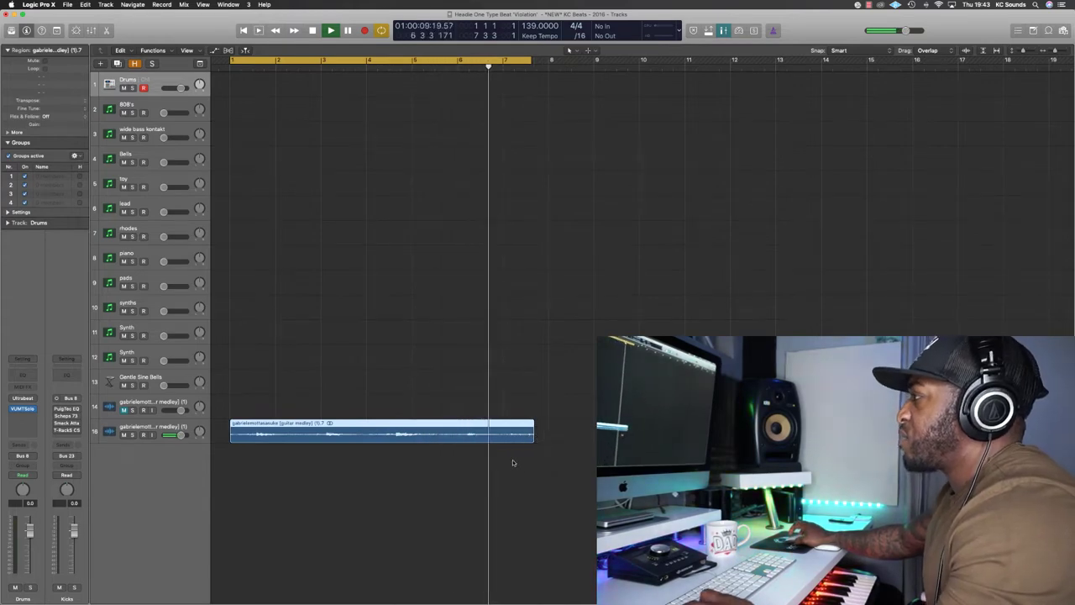
Trim the guitar region's end to the playhead just after the start of bar 7, fit the cycle range to it and replay
{"action": "key", "text": "space"}
{"action": "scroll", "coordinate": [511, 432], "scroll_direction": "right", "scroll_amount": 1}
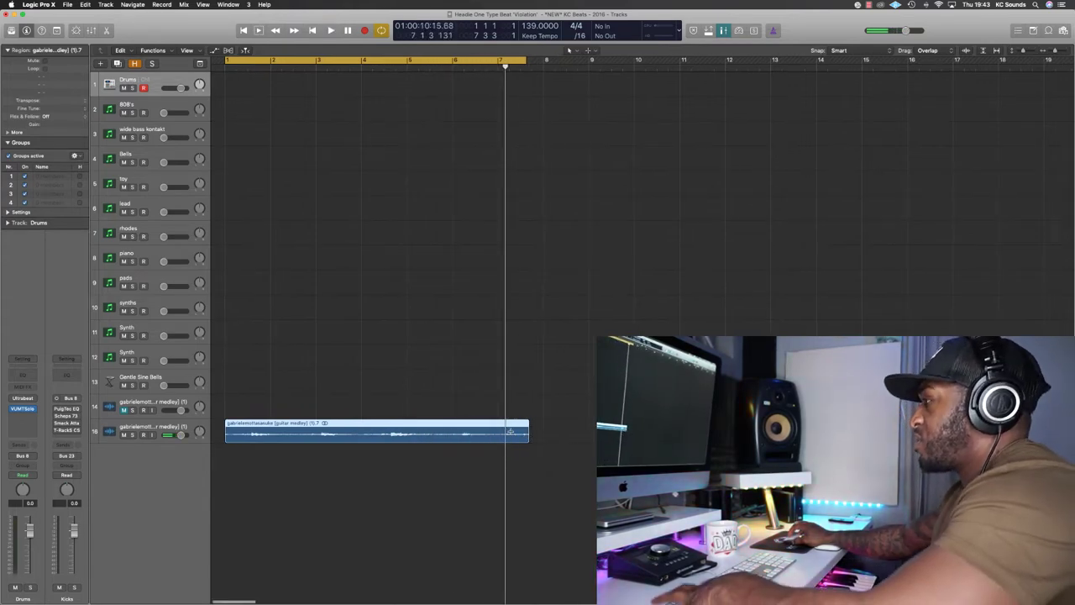
{"action": "key", "text": "super+z"}
{"action": "left_click", "coordinate": [479, 440]}
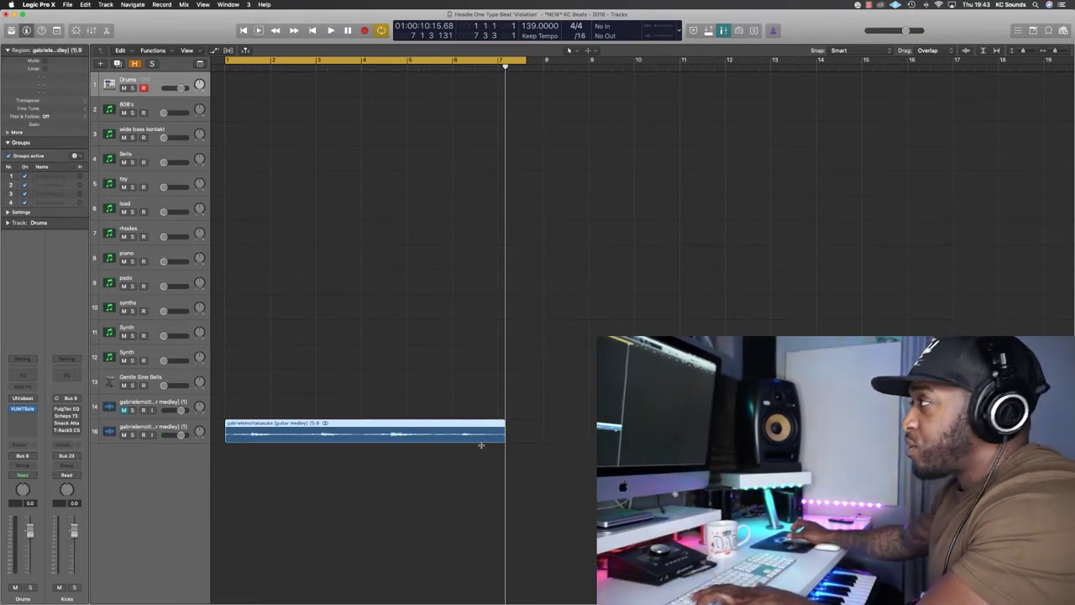
{"action": "left_click", "coordinate": [404, 405]}
{"action": "key", "text": "space"}
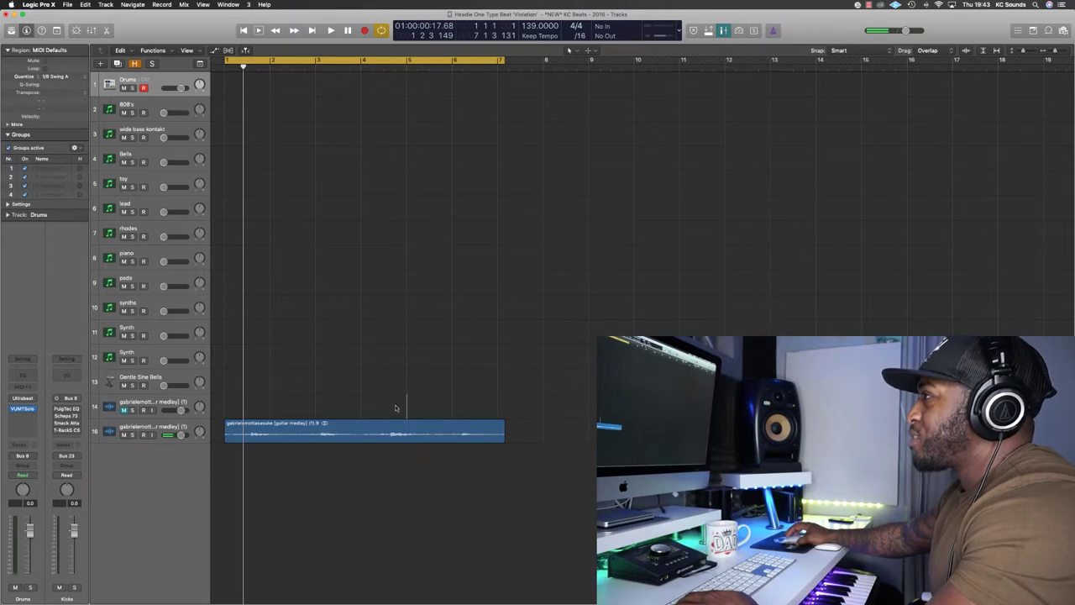
Fine-tune the guitar region's end just after the start of bar 7 while replaying the loop to check the transition
{"action": "key", "text": "space"}
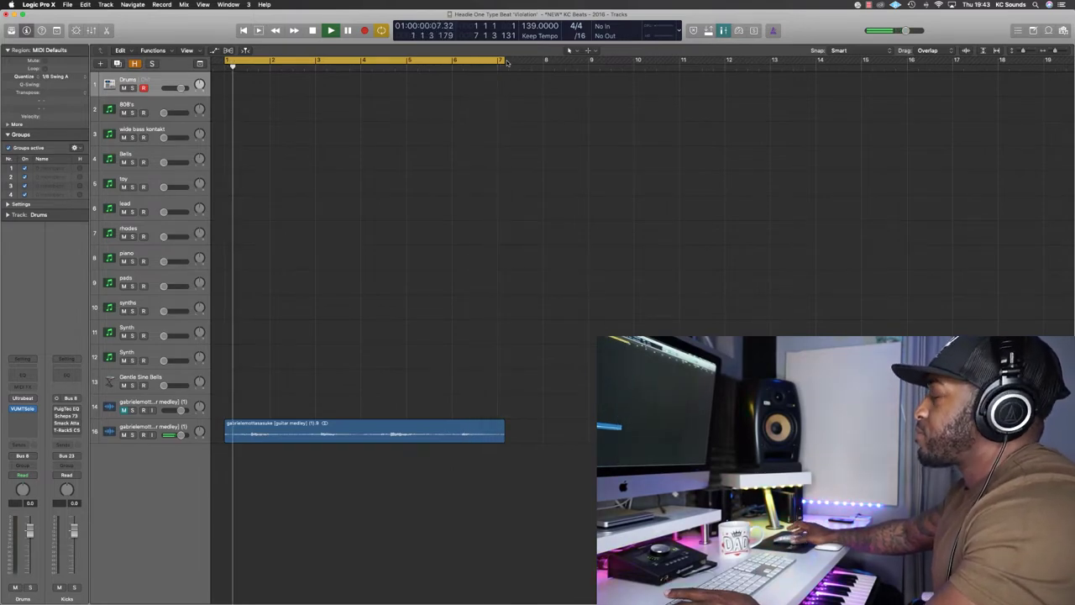
{"action": "left_click_drag", "start_coordinate": [505, 443], "coordinate": [507, 442]}
{"action": "left_click", "coordinate": [501, 414]}
{"action": "key", "text": "space"}
{"action": "left_click", "coordinate": [498, 416]}
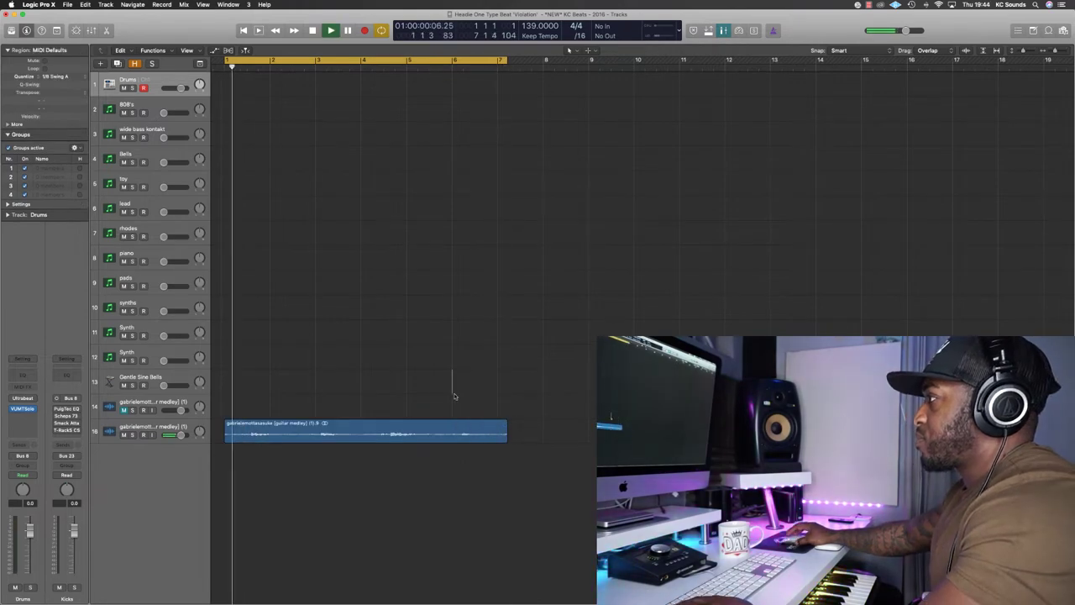
{"action": "left_click_drag", "start_coordinate": [502, 437], "coordinate": [504, 438]}
{"action": "left_click", "coordinate": [495, 461]}
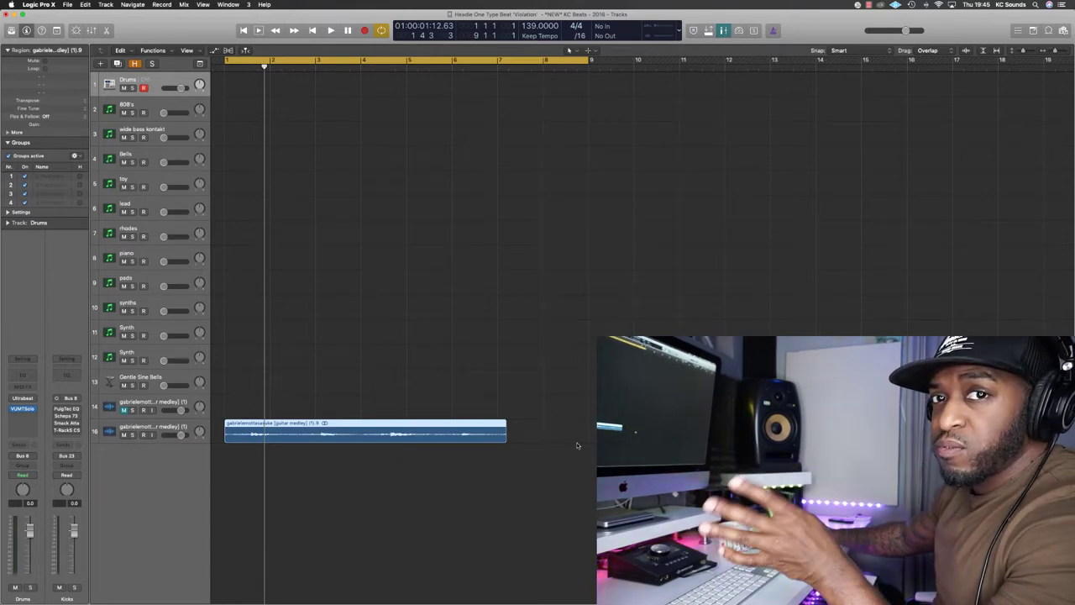
Time-stretch the guitar region to exactly 4 bars, match the cycle range to it and play the result
{"action": "key", "text": "super+Down"}
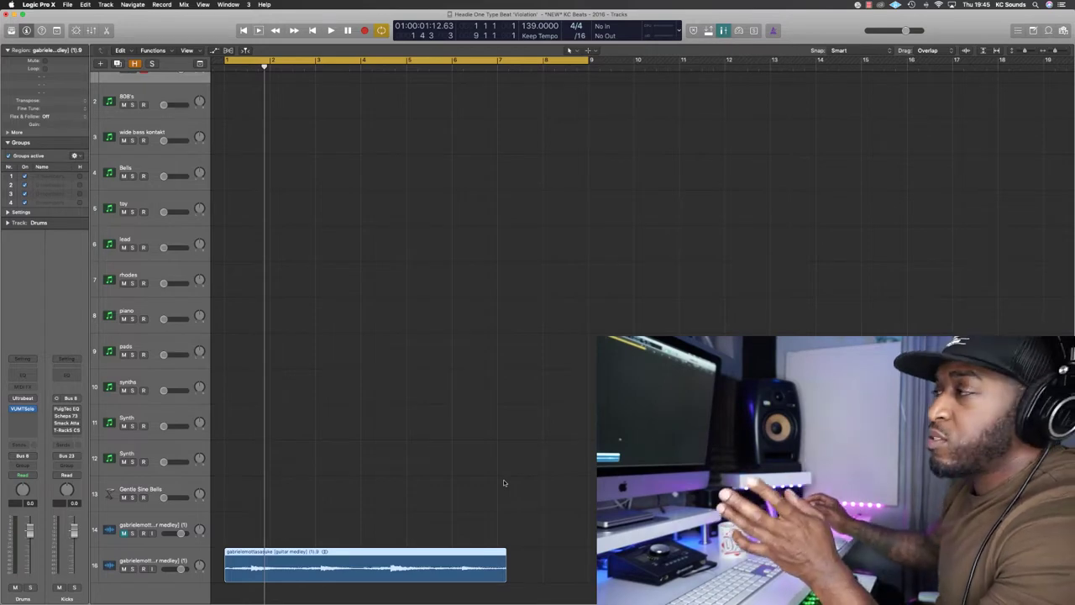
{"action": "scroll", "coordinate": [501, 559], "scroll_direction": "down", "scroll_amount": 2}
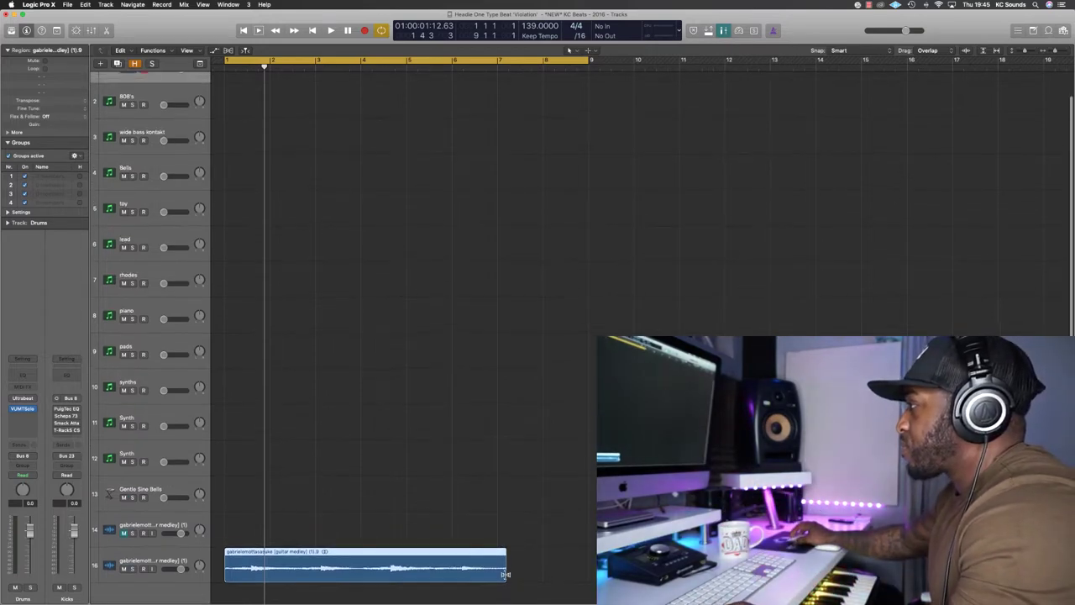
{"action": "left_click_drag", "start_coordinate": [503, 579], "coordinate": [401, 575]}
{"action": "left_click_drag", "start_coordinate": [504, 566], "coordinate": [505, 566]}
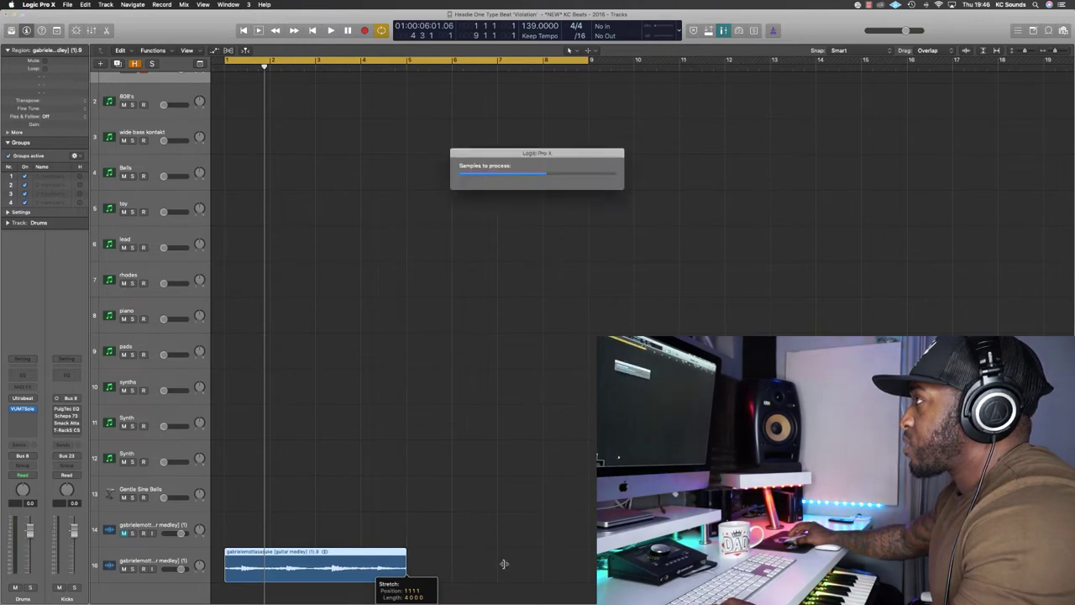
{"action": "key", "text": "space"}
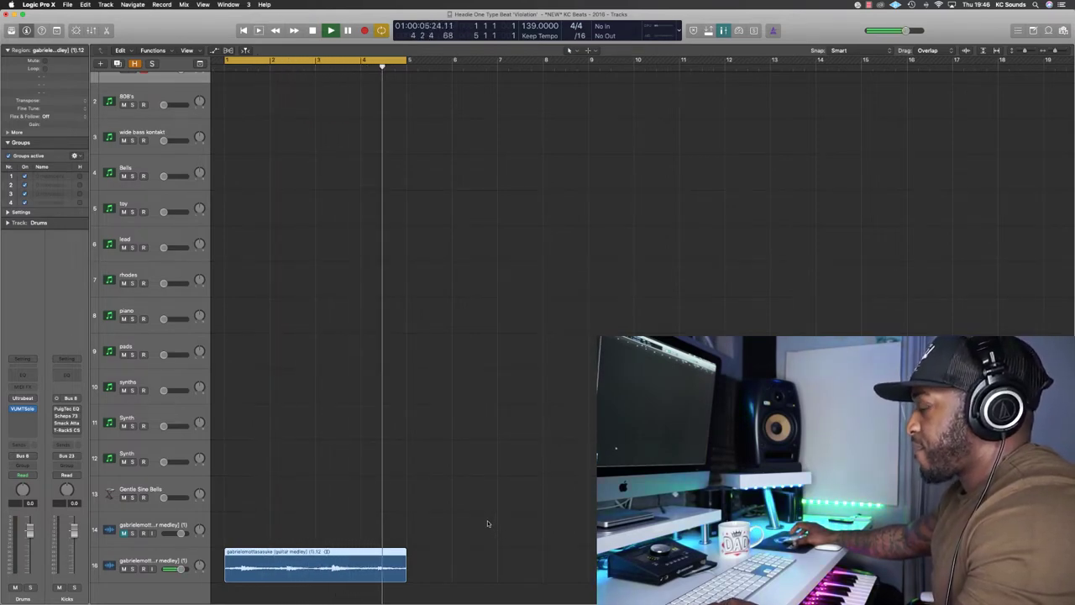
{"action": "key", "text": "space"}
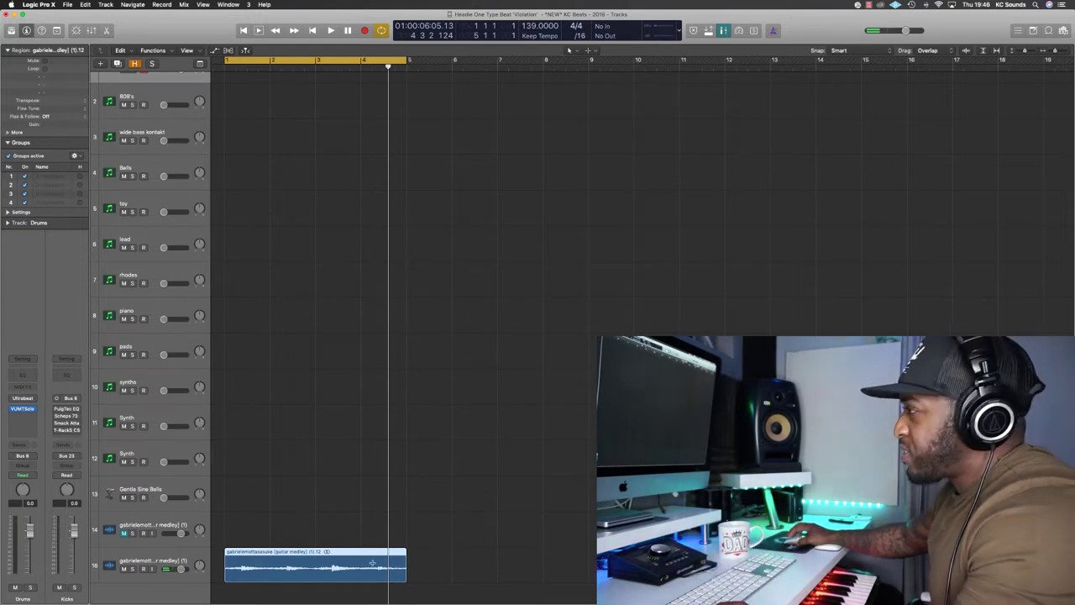
Split the stretched guitar region at bar 4 and delete its last bar
{"action": "left_click", "coordinate": [360, 546]}
{"action": "key", "text": "space"}
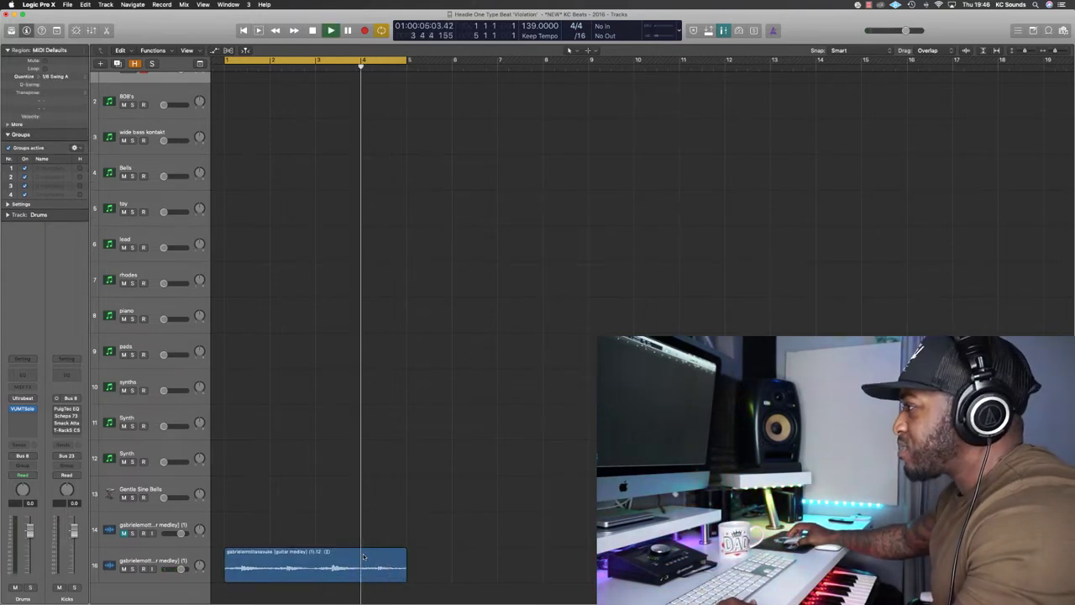
{"action": "key", "text": "space"}
{"action": "left_click", "coordinate": [363, 561]}
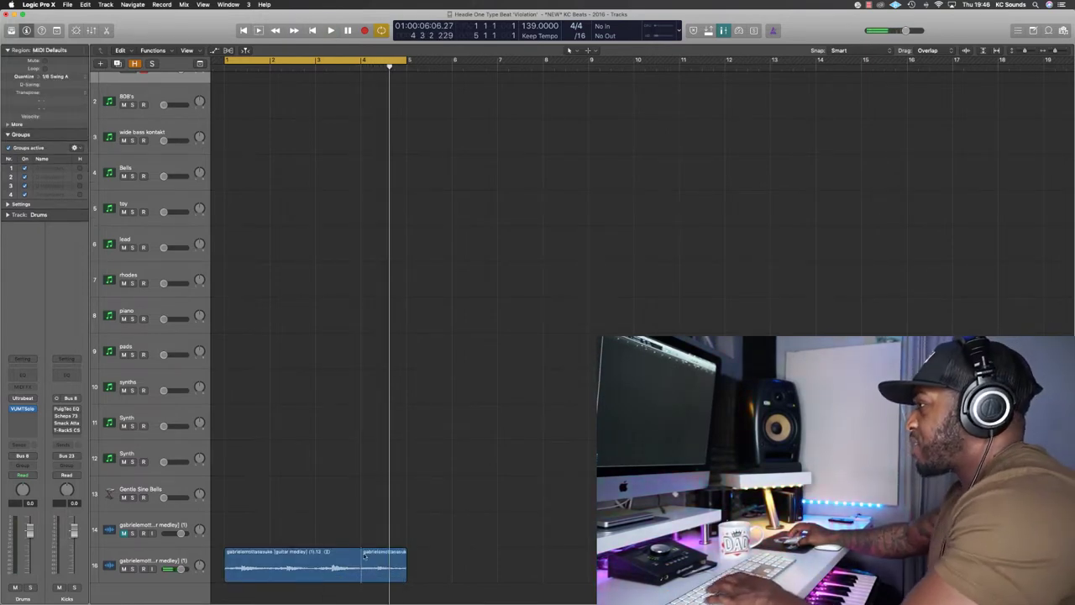
{"action": "key", "text": "Delete"}
Try filling bar 4 with a copy of the guitar's bar 3, audition it and remove the copy
{"action": "left_click_drag", "start_coordinate": [338, 561], "coordinate": [383, 561], "text": "alt"}
{"action": "key", "text": "space"}
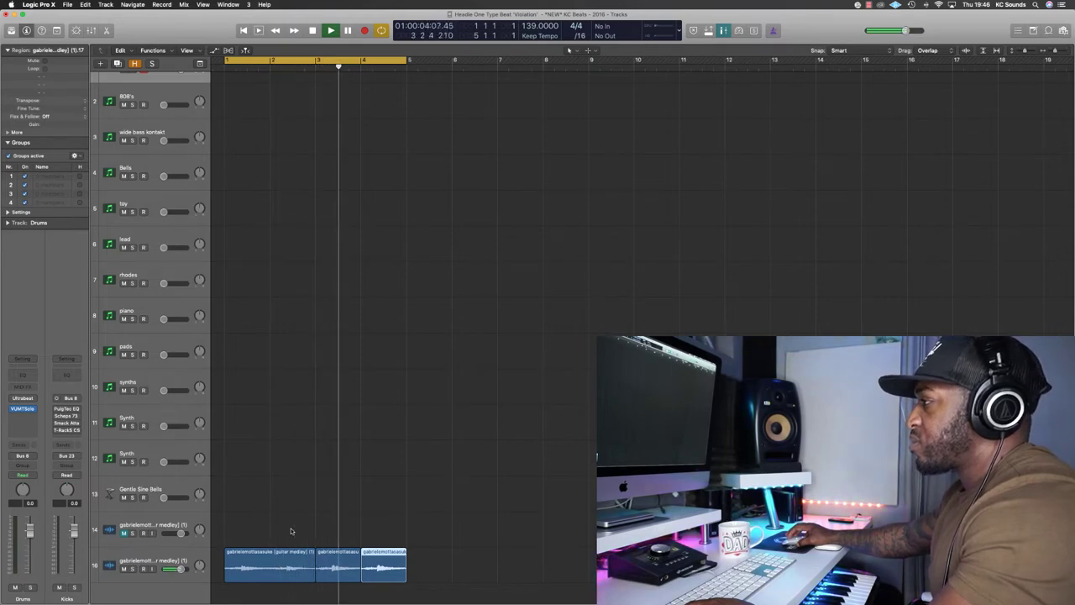
{"action": "left_click_drag", "start_coordinate": [328, 539], "coordinate": [368, 598]}
{"action": "key", "text": "Delete"}
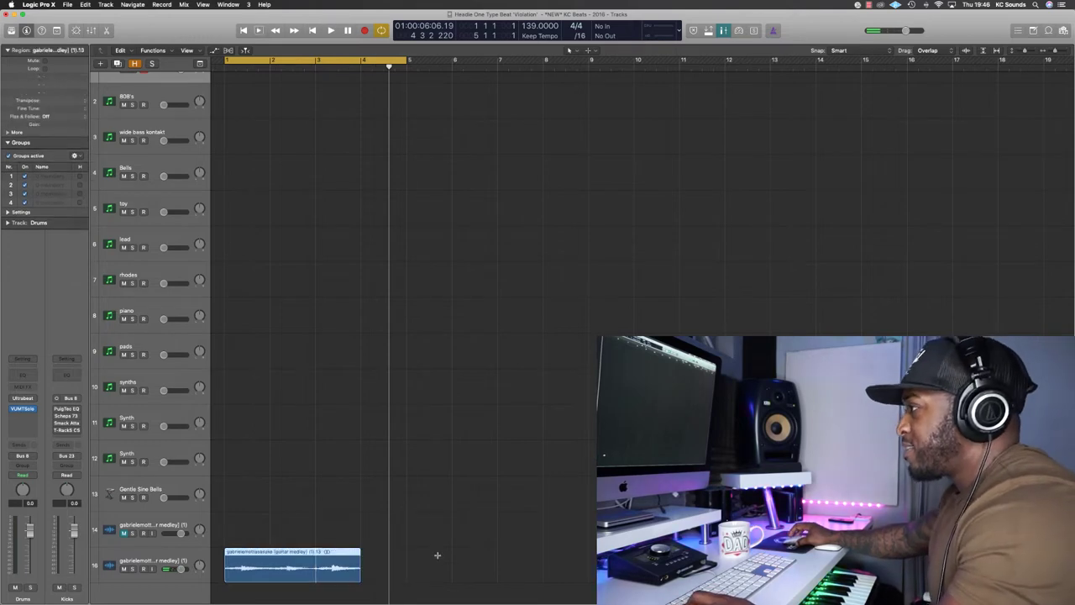
Copy bar 2 of the guitar region into the empty bar 4 and play the loop
{"action": "left_click", "coordinate": [340, 534]}
{"action": "left_click", "coordinate": [272, 551]}
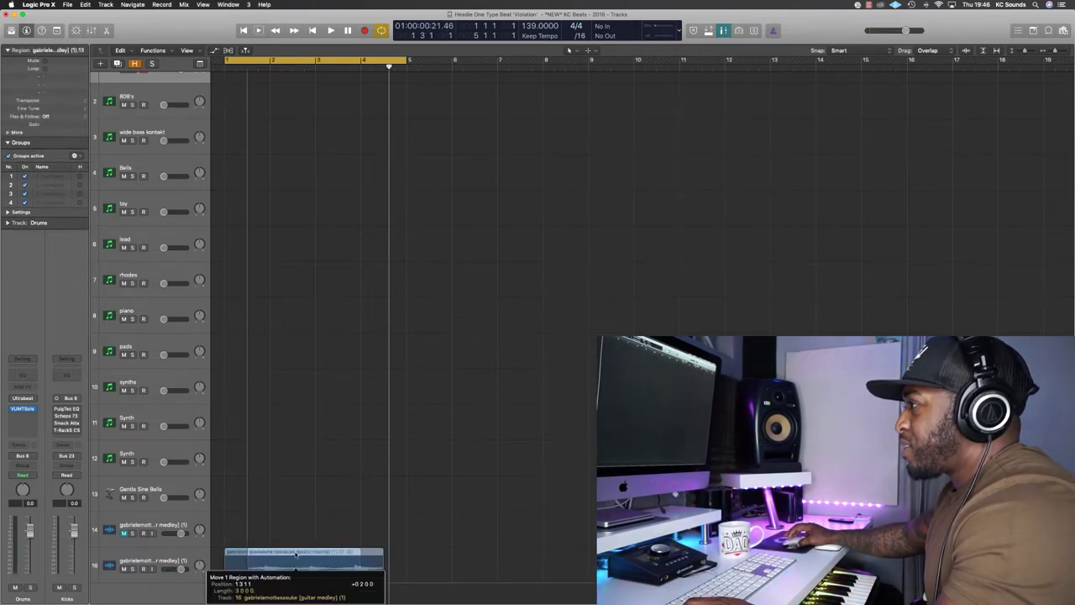
{"action": "left_click_drag", "start_coordinate": [271, 559], "coordinate": [396, 558]}
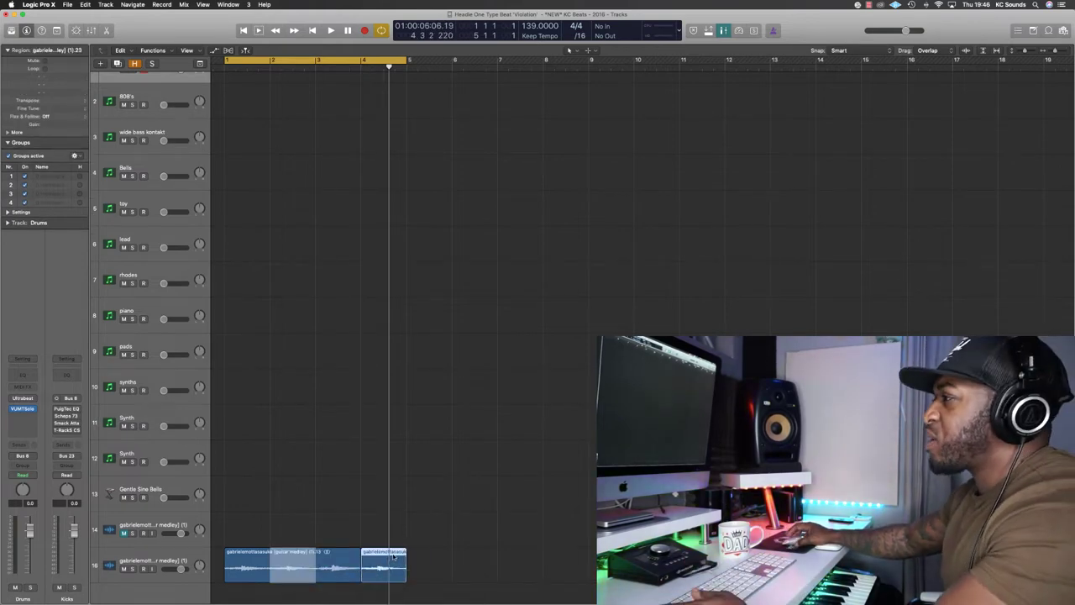
{"action": "left_click", "coordinate": [473, 512]}
{"action": "key", "text": "space"}
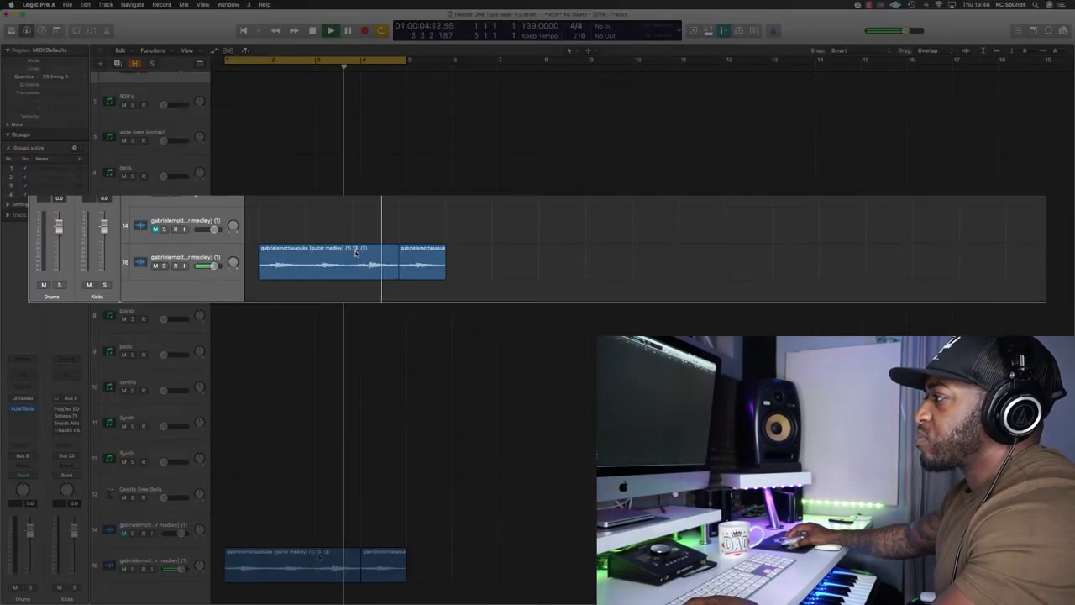
Crossfade the two guitar regions at the bar 4 join and replay the loop to check the transition
{"action": "key", "text": "space"}
{"action": "left_click", "coordinate": [398, 261]}
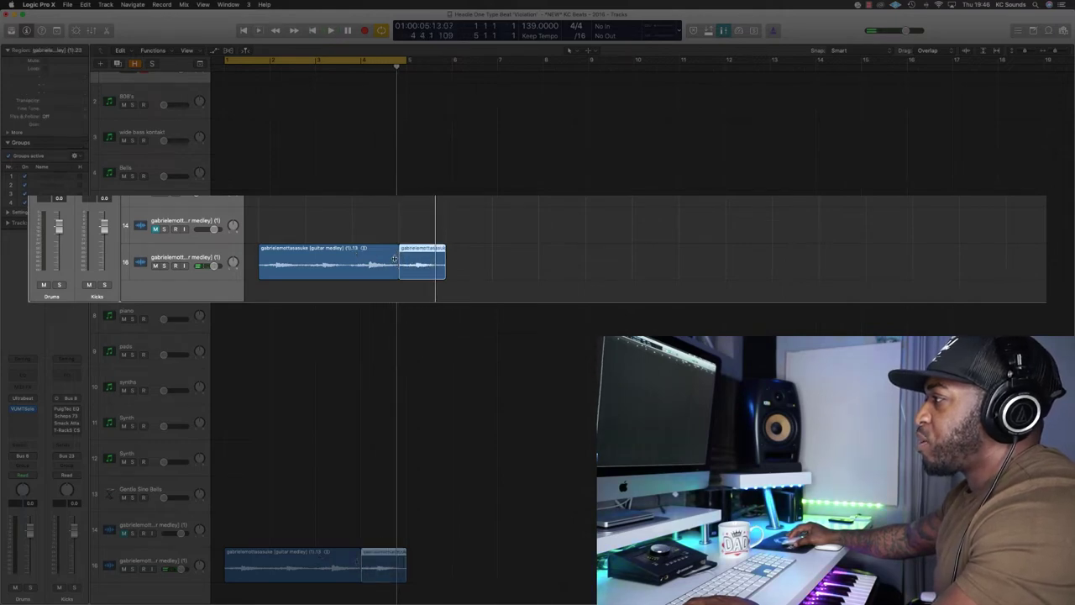
{"action": "left_click_drag", "start_coordinate": [392, 251], "coordinate": [391, 249]}
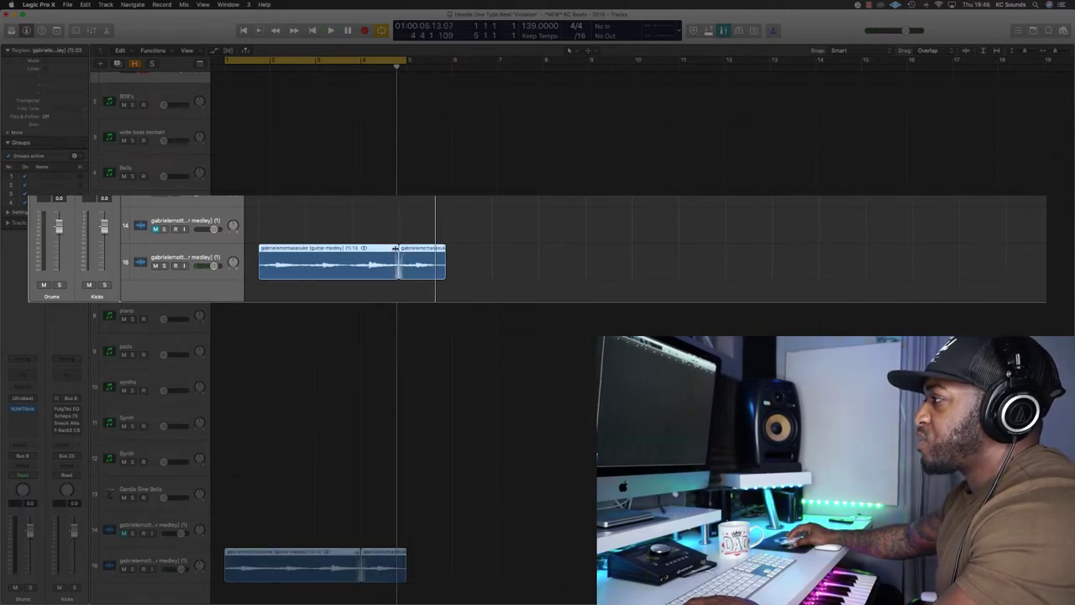
{"action": "key", "text": "z"}
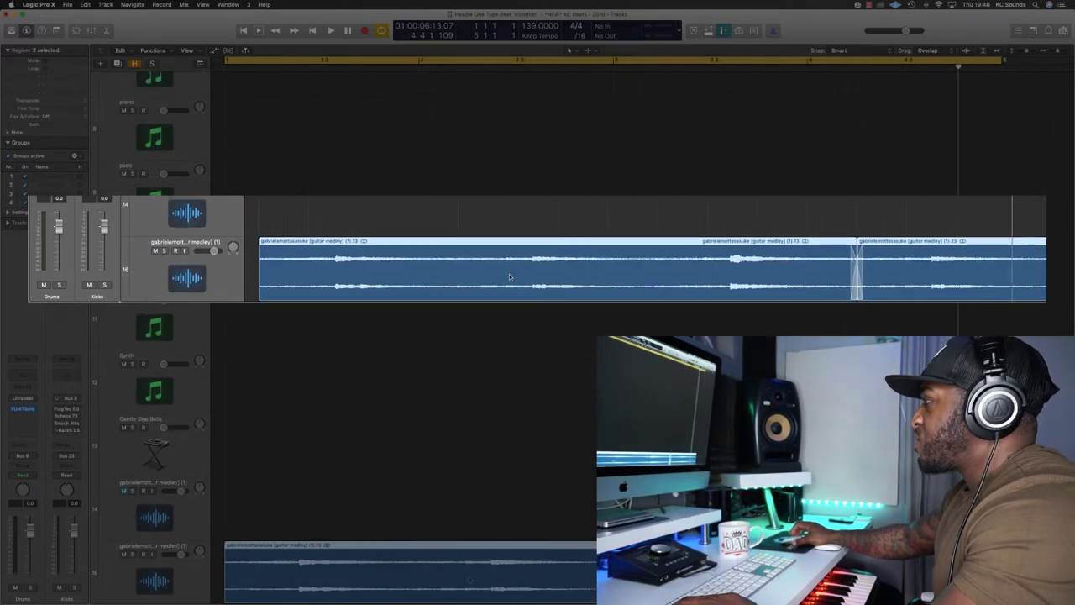
{"action": "left_click", "coordinate": [796, 196]}
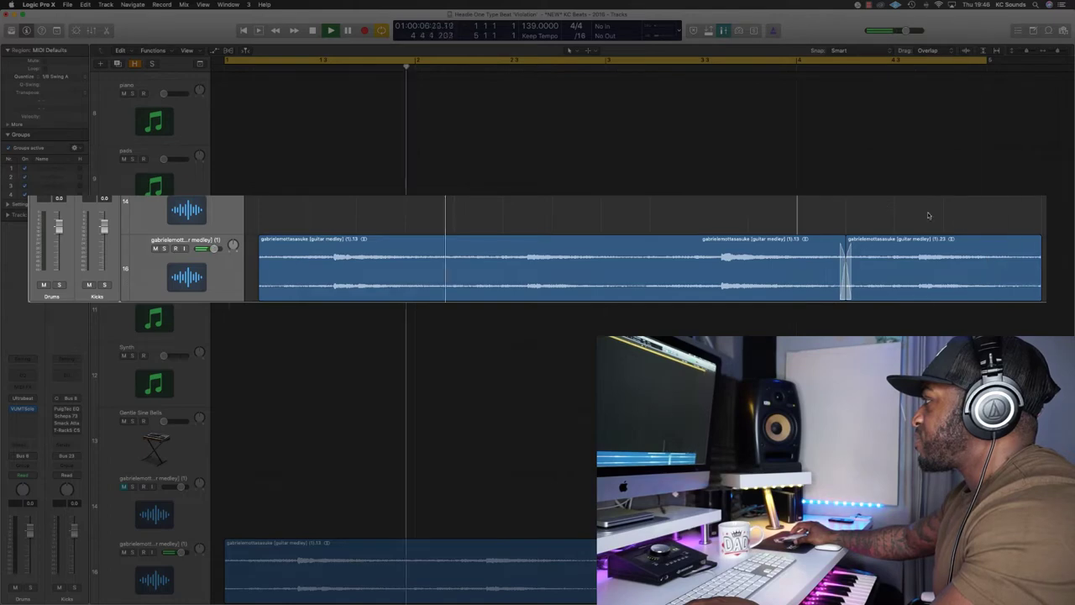
{"action": "left_click", "coordinate": [1040, 237]}
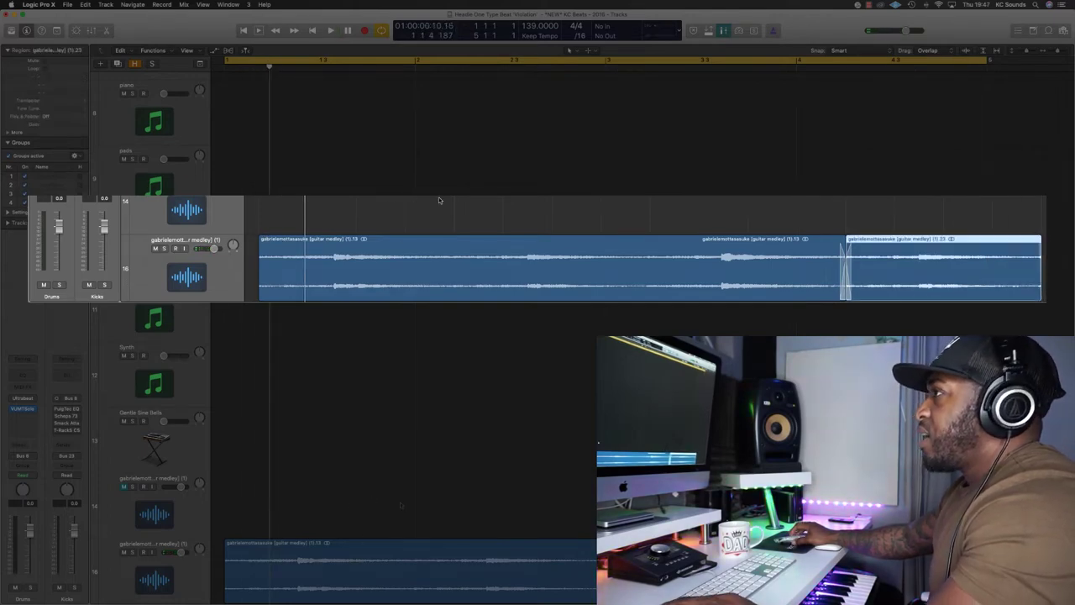
{"action": "key", "text": "z"}
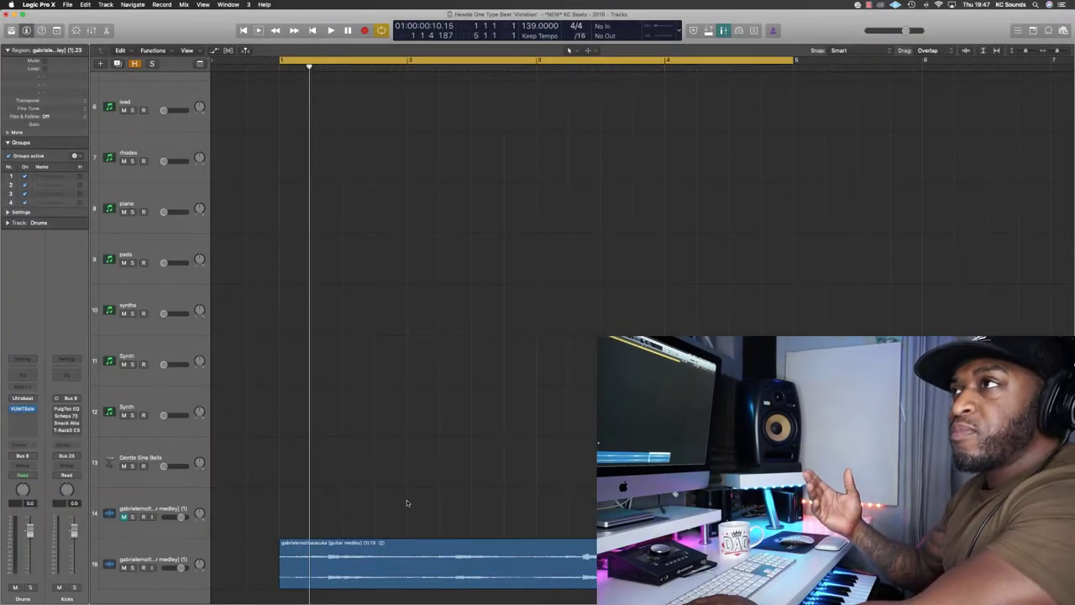
{"action": "key", "text": "z"}
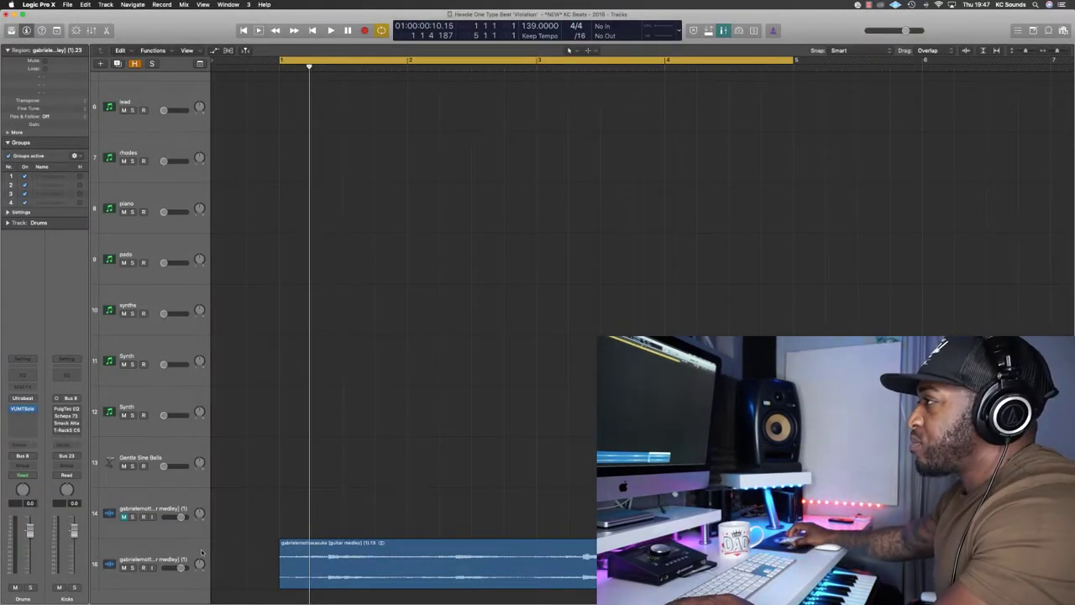
Show the Drums track's Ultrabeat instrument and play the guitar loop to audition drum sounds against it
{"action": "key", "text": "v"}
{"action": "key", "text": "space"}
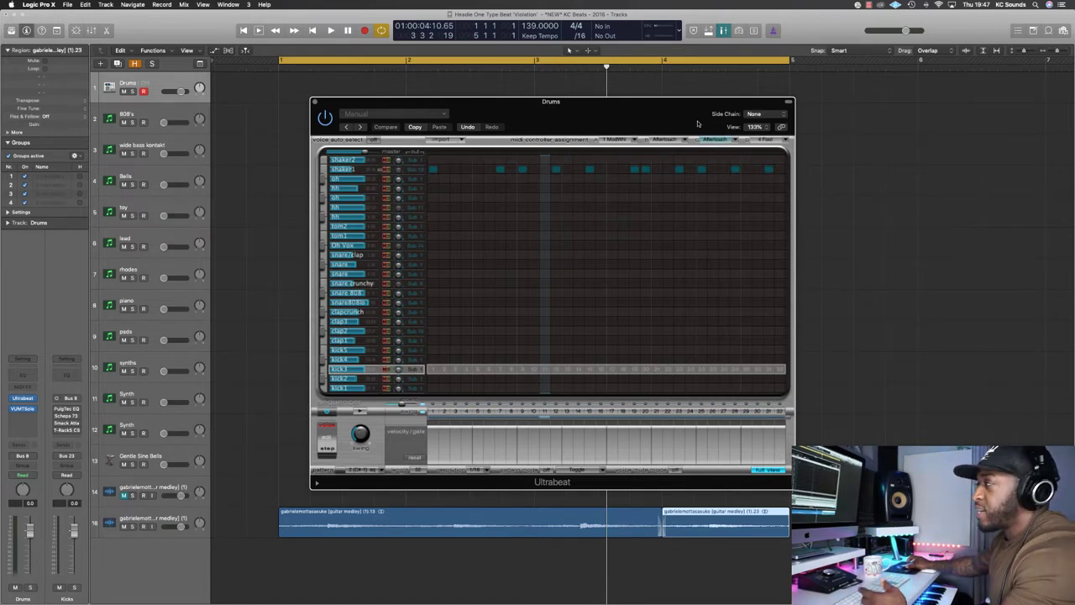
{"action": "key", "text": "space"}
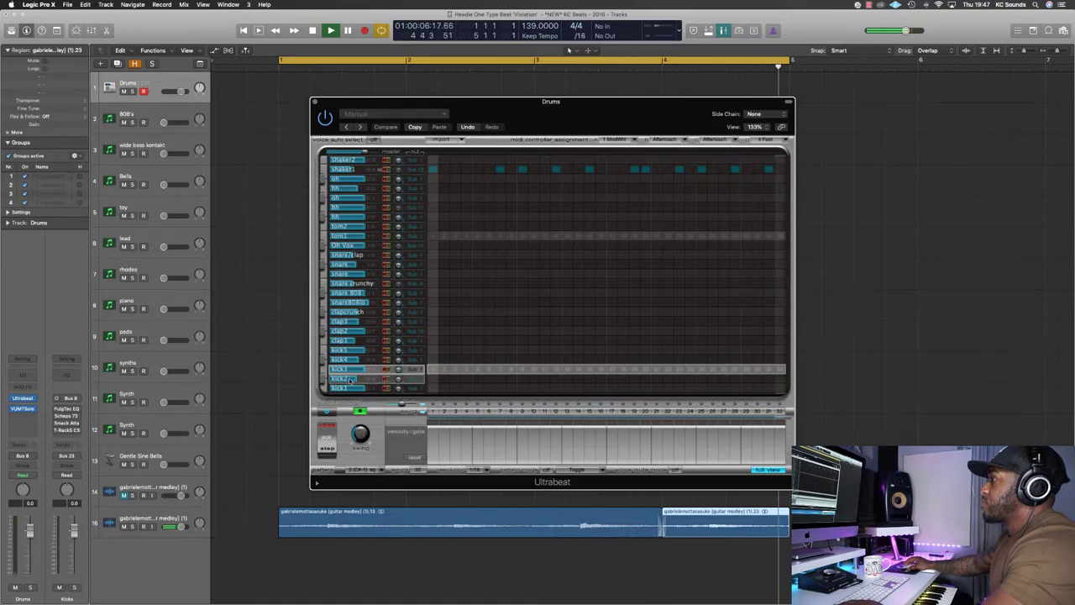
{"action": "key", "text": "space"}
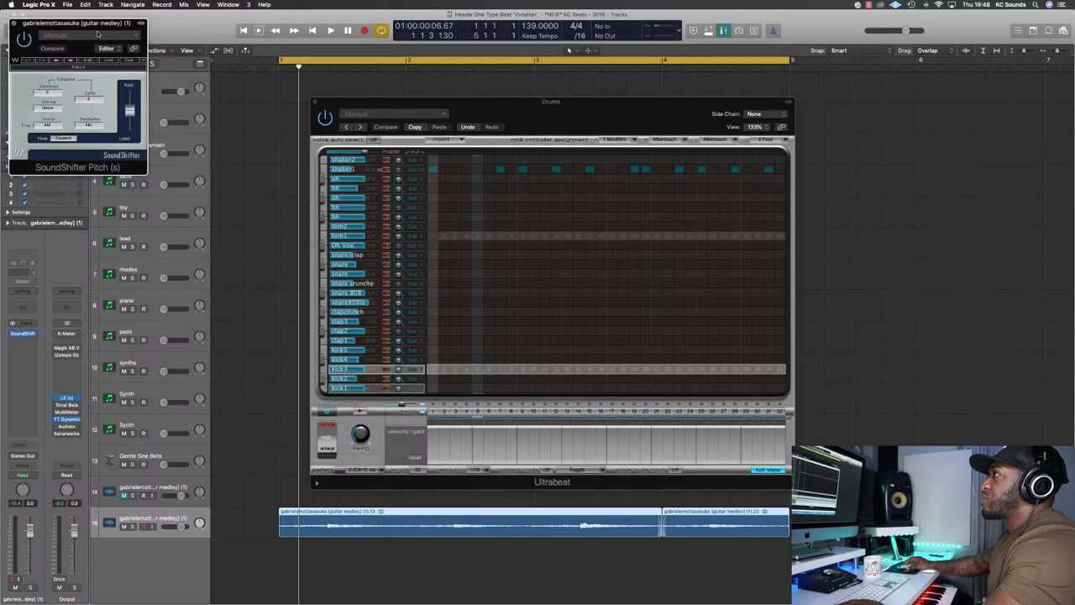
Bounce the two guitar regions with SoundShifter Pitch to a new Guitar medley track and turn the cycle range back on
{"action": "left_click_drag", "start_coordinate": [49, 83], "coordinate": [628, 275]}
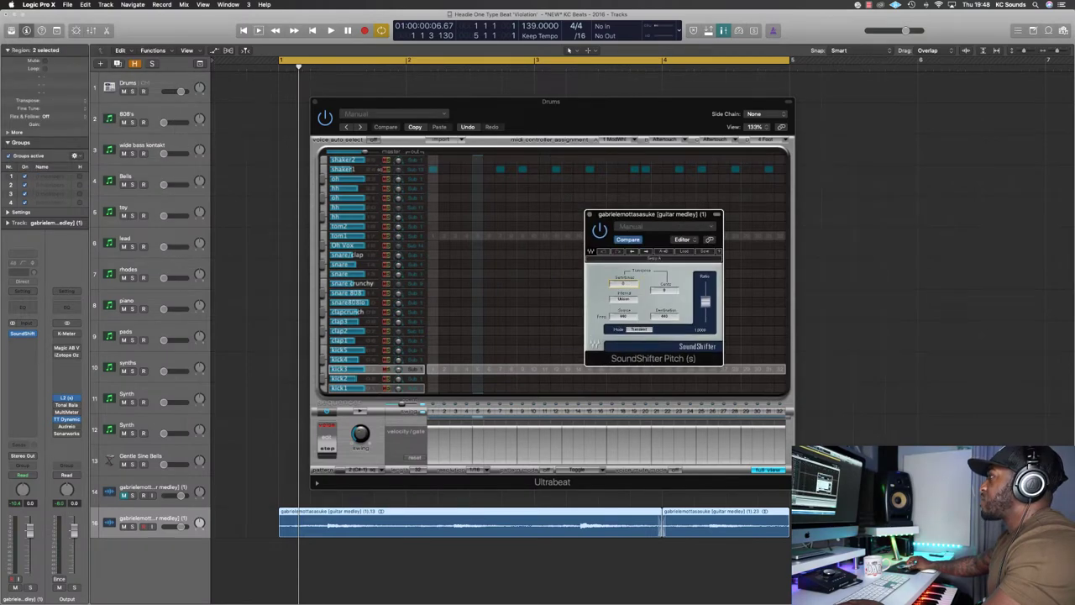
{"action": "key", "text": "space"}
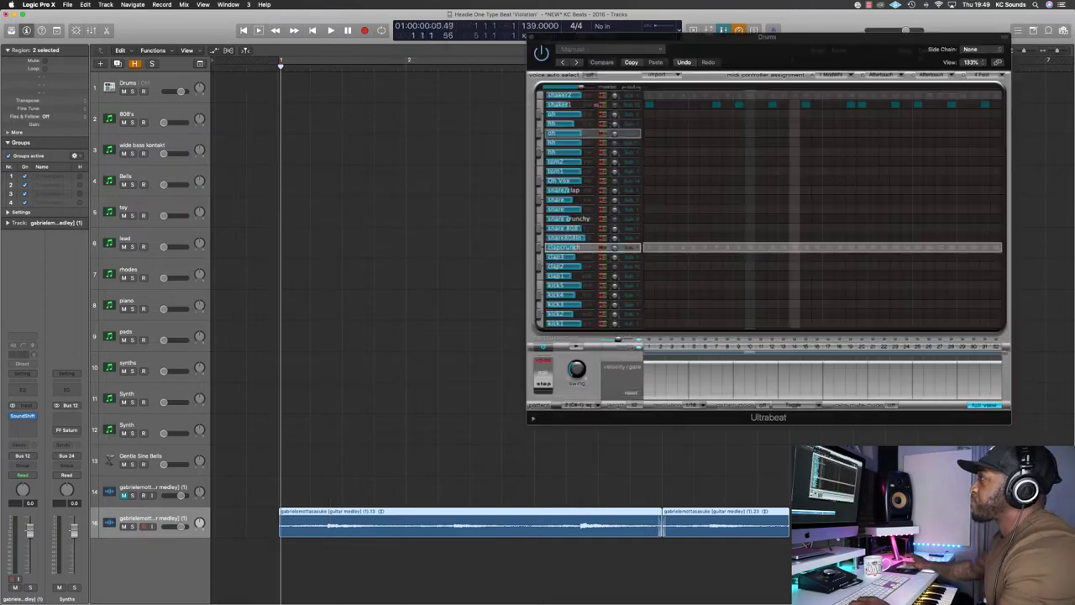
{"action": "left_click", "coordinate": [484, 64]}
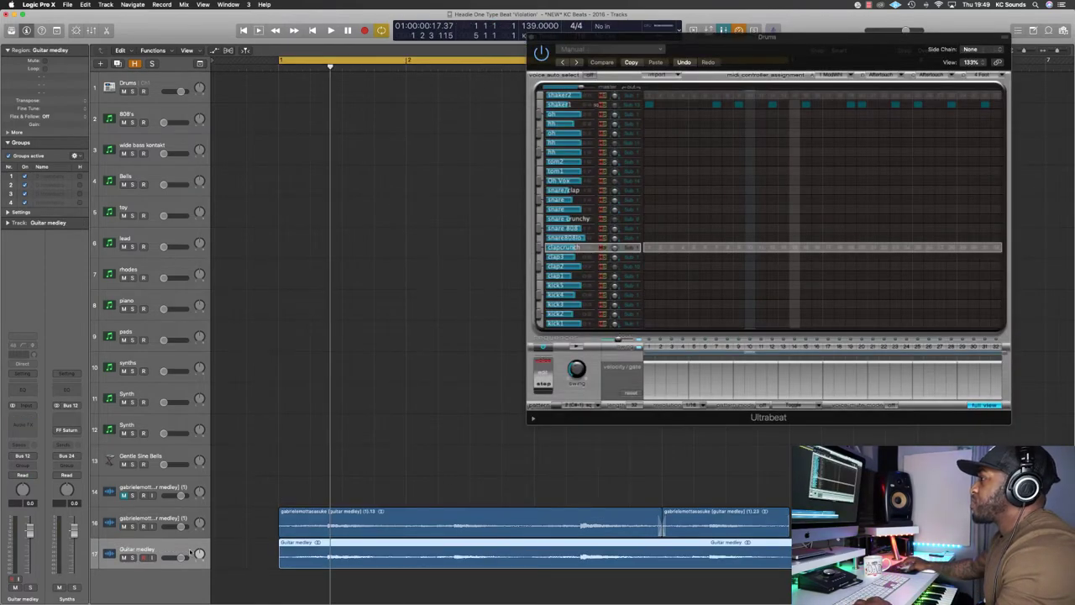
Delete the two-region guitar track and its regions, keeping the bounced Guitar medley track
{"action": "left_click", "coordinate": [162, 519]}
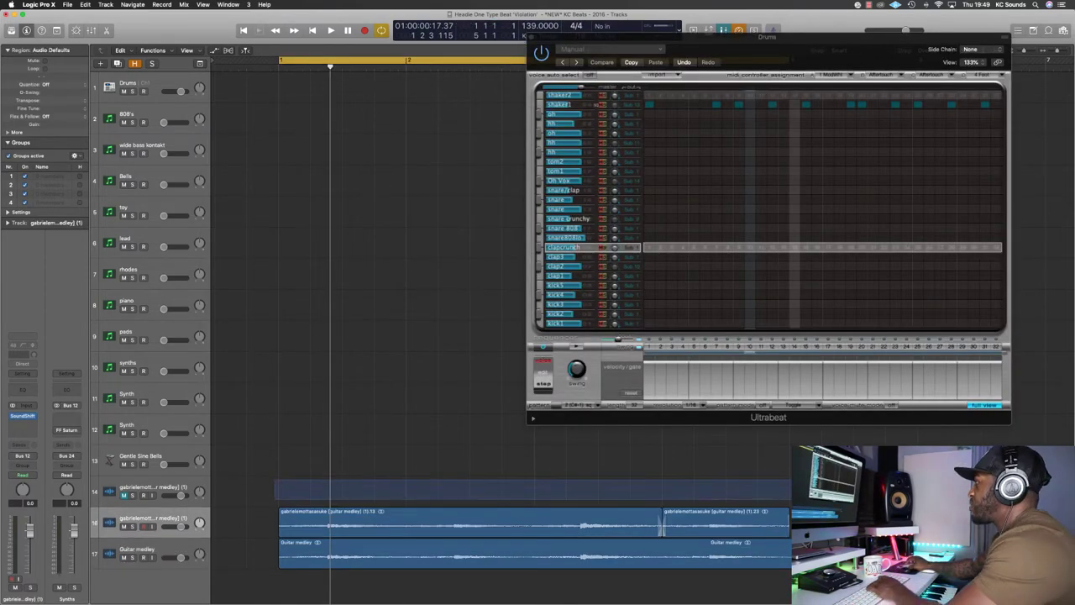
{"action": "key", "text": "Delete"}
{"action": "key", "text": "Delete"}
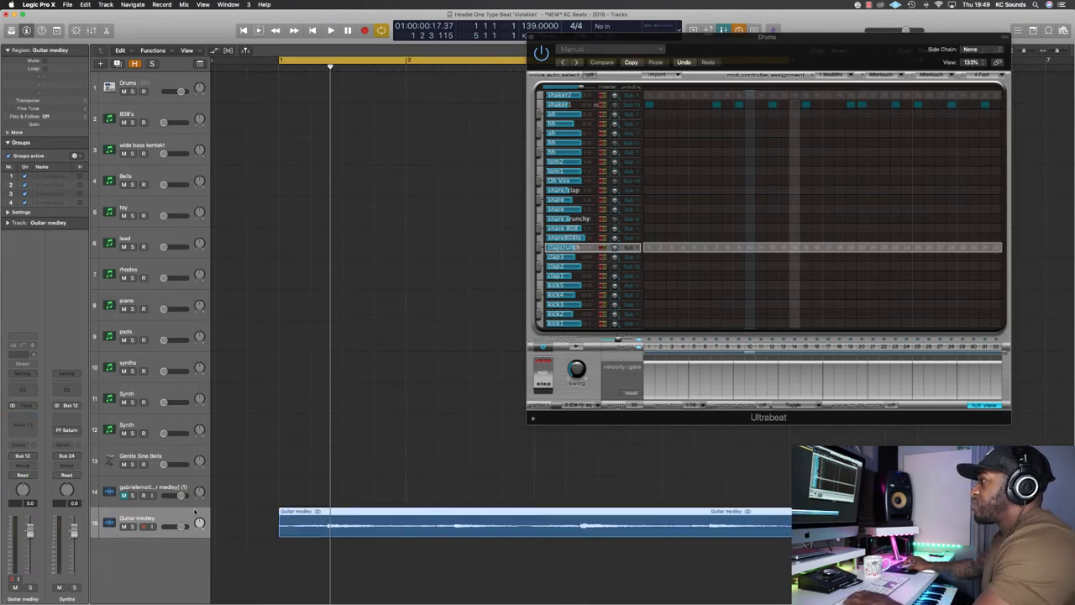
Play the bounced guitar loop from the start and place a kick3 hit on step 1 of the Ultrabeat pattern
{"action": "key", "text": "super+Left"}
{"action": "key", "text": "space"}
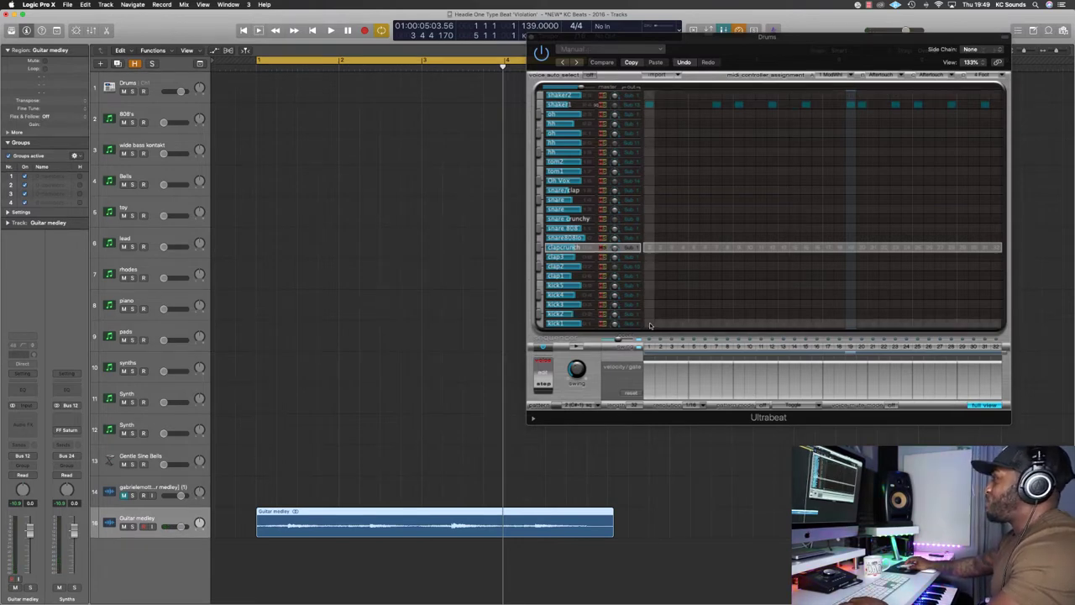
{"action": "left_click", "coordinate": [649, 324]}
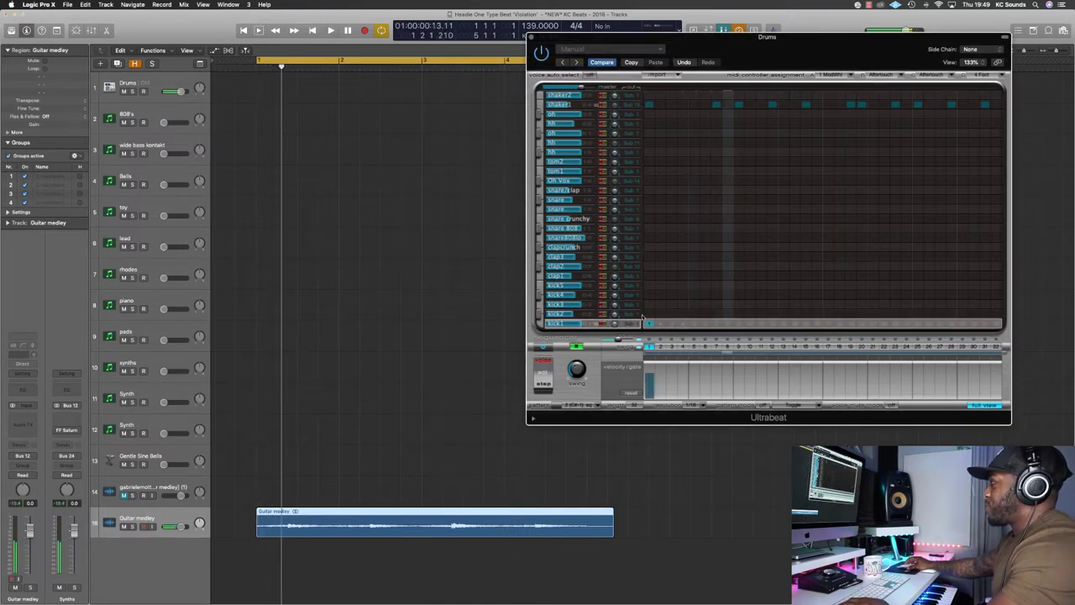
{"action": "left_click", "coordinate": [650, 305]}
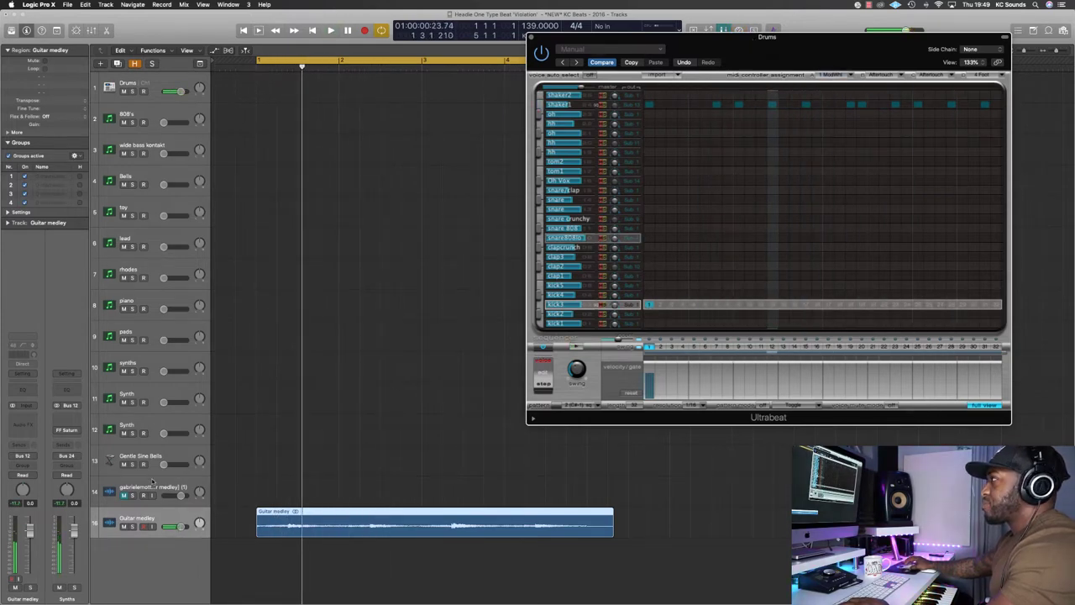
Lower the Guitar medley track's volume to -5.3 dB while the loop plays with the drums
{"action": "key", "text": "x"}
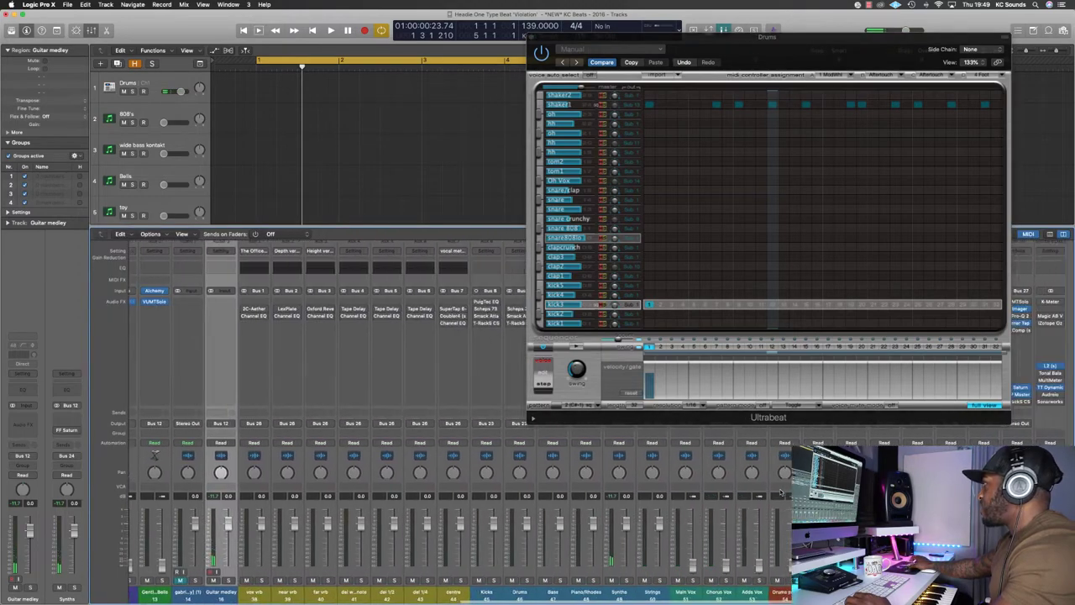
{"action": "key", "text": "x"}
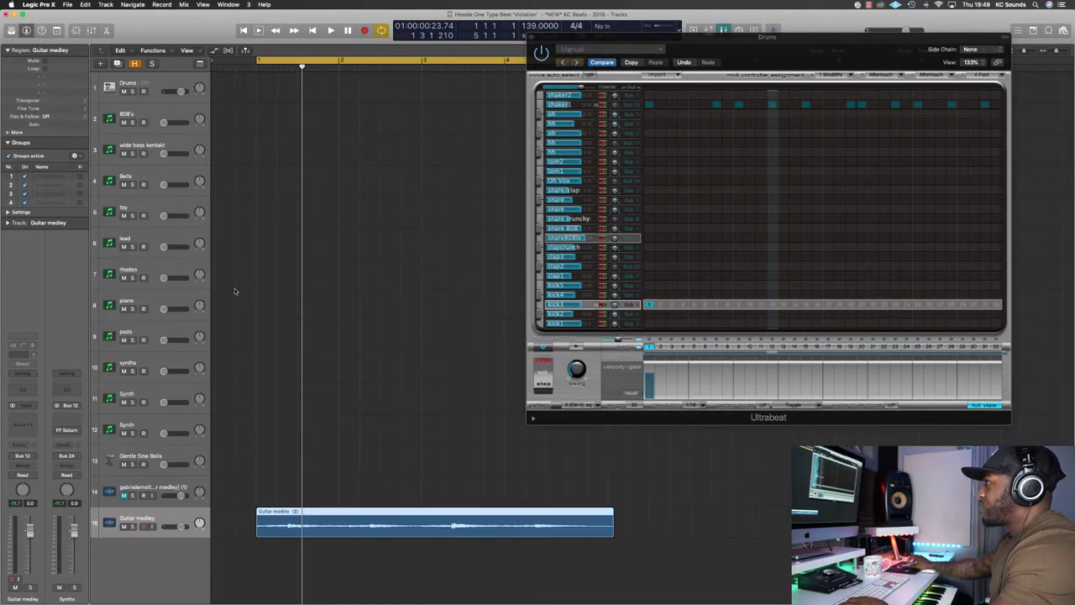
{"action": "key", "text": "space"}
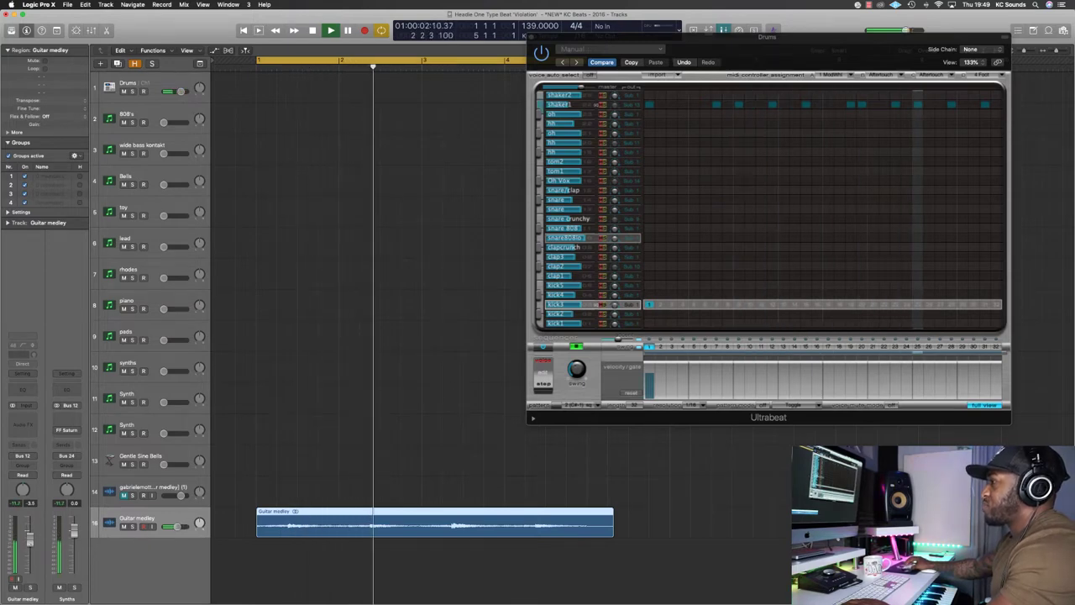
{"action": "left_click_drag", "start_coordinate": [29, 530], "coordinate": [33, 545]}
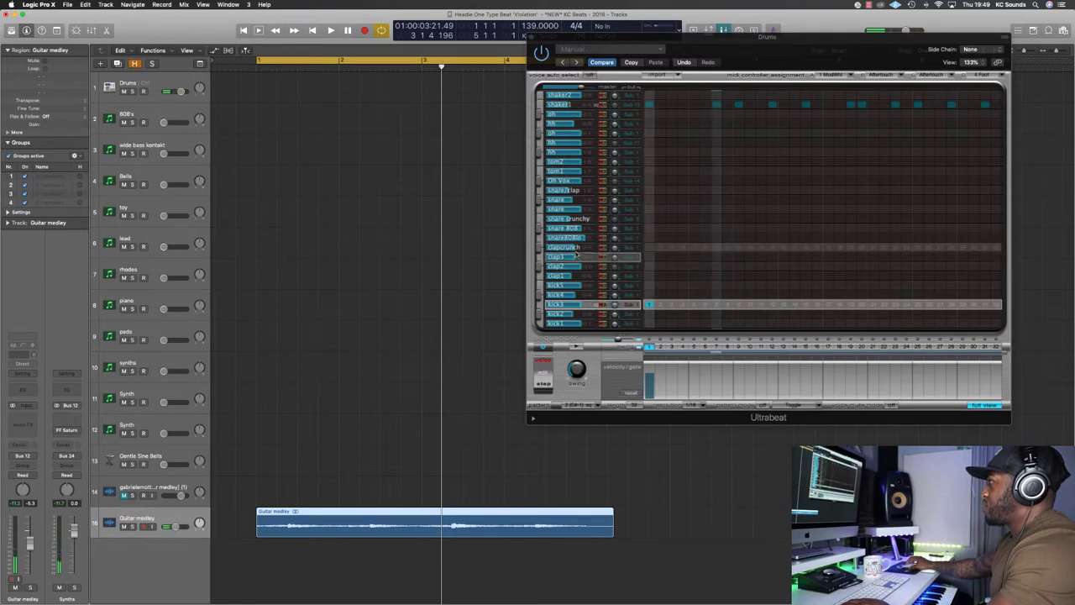
Program clapcrunch hits on steps 9, 15, 29 and 31 of the Ultrabeat pattern, checking them against the playing loop
{"action": "left_click", "coordinate": [538, 248]}
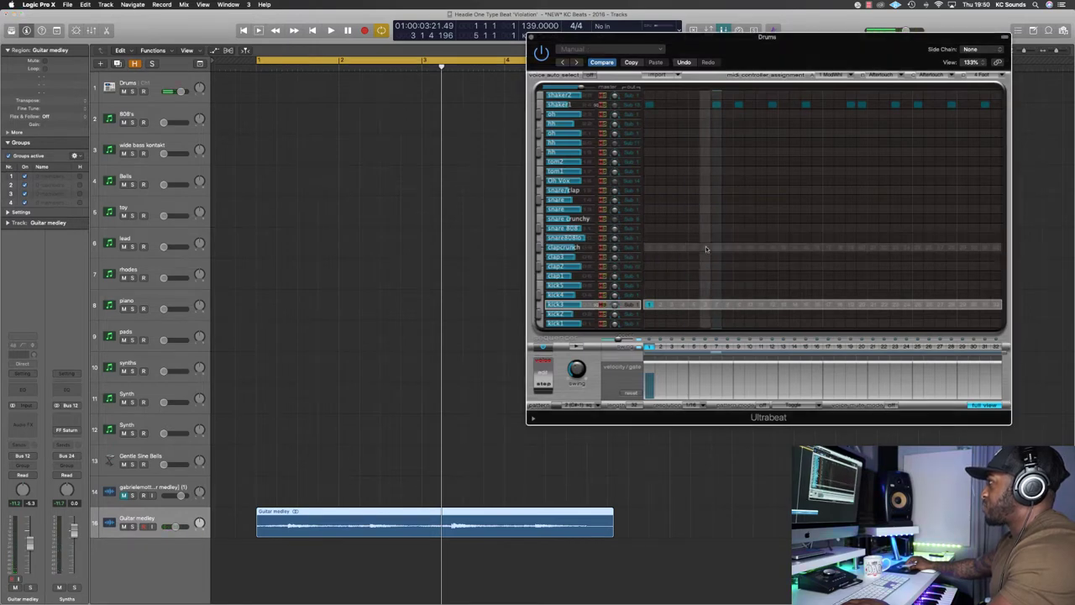
{"action": "left_click", "coordinate": [727, 249]}
{"action": "key", "text": "space"}
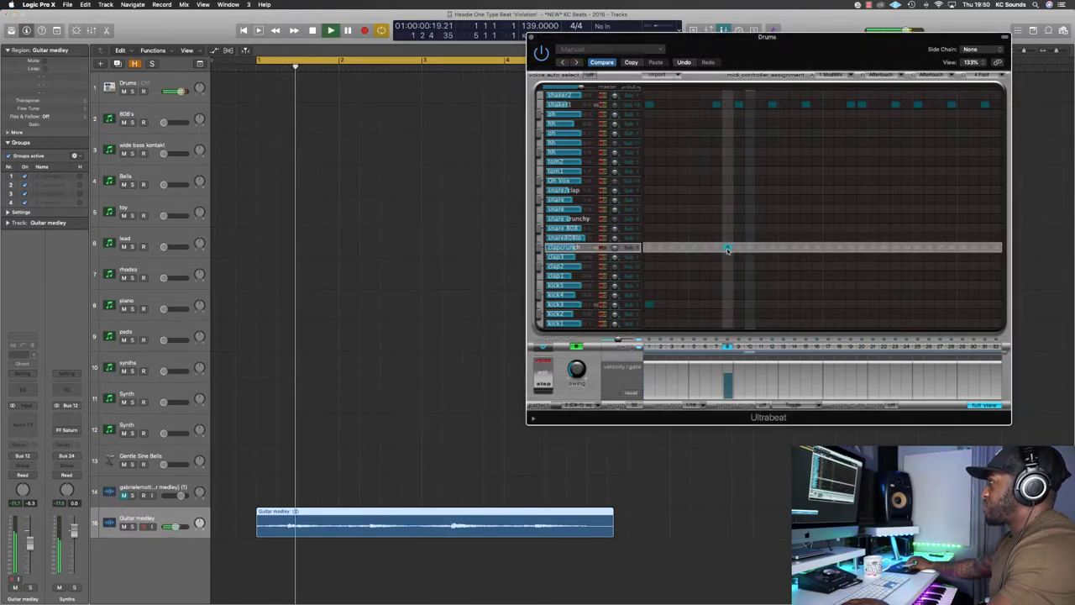
{"action": "left_click", "coordinate": [727, 249]}
{"action": "left_click", "coordinate": [738, 249]}
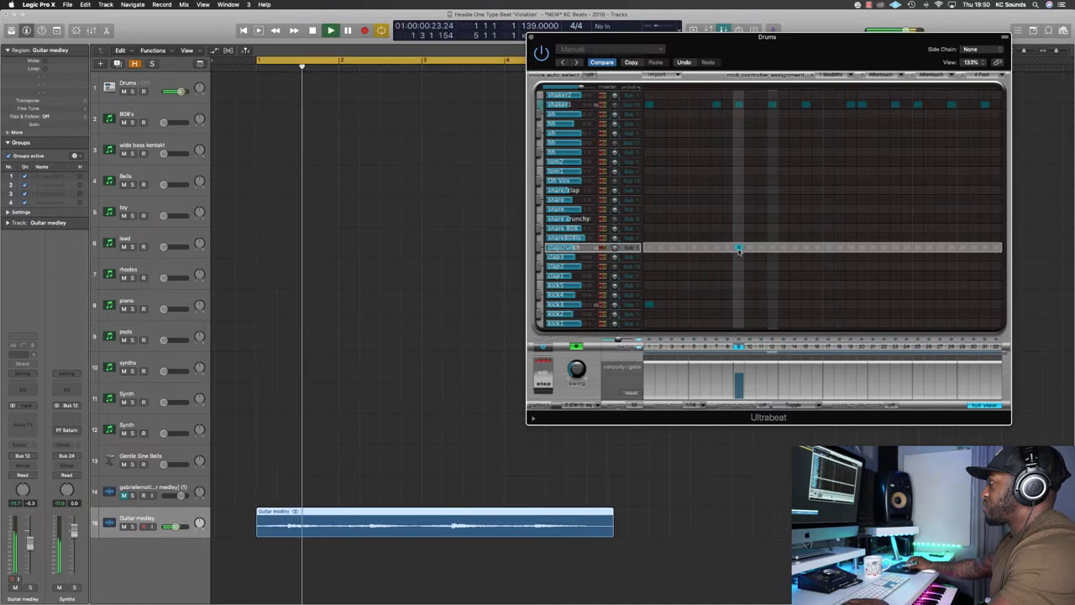
{"action": "left_click", "coordinate": [816, 247]}
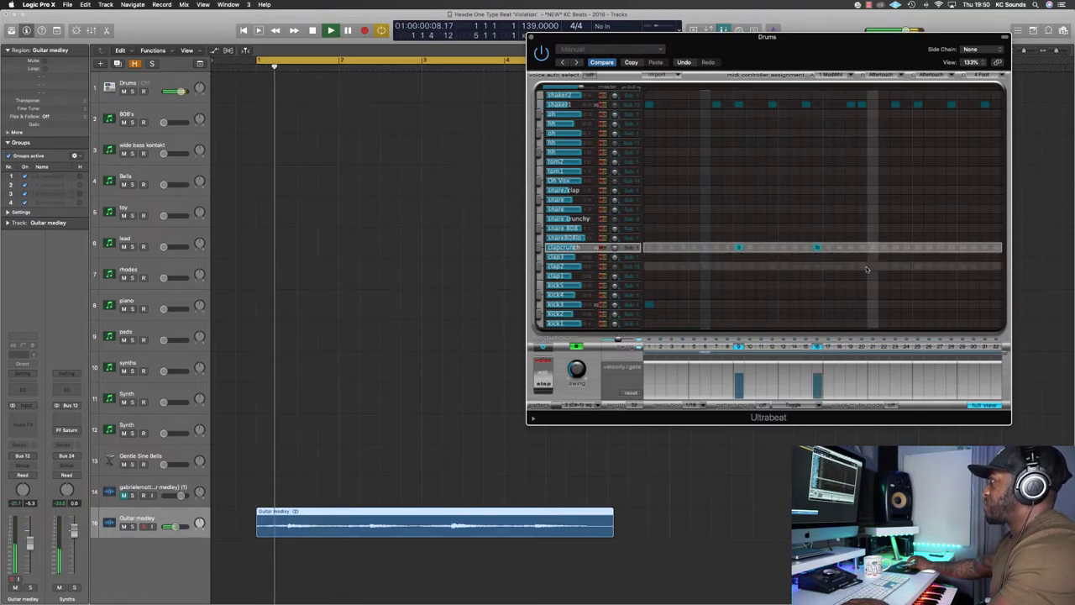
{"action": "left_click", "coordinate": [816, 248]}
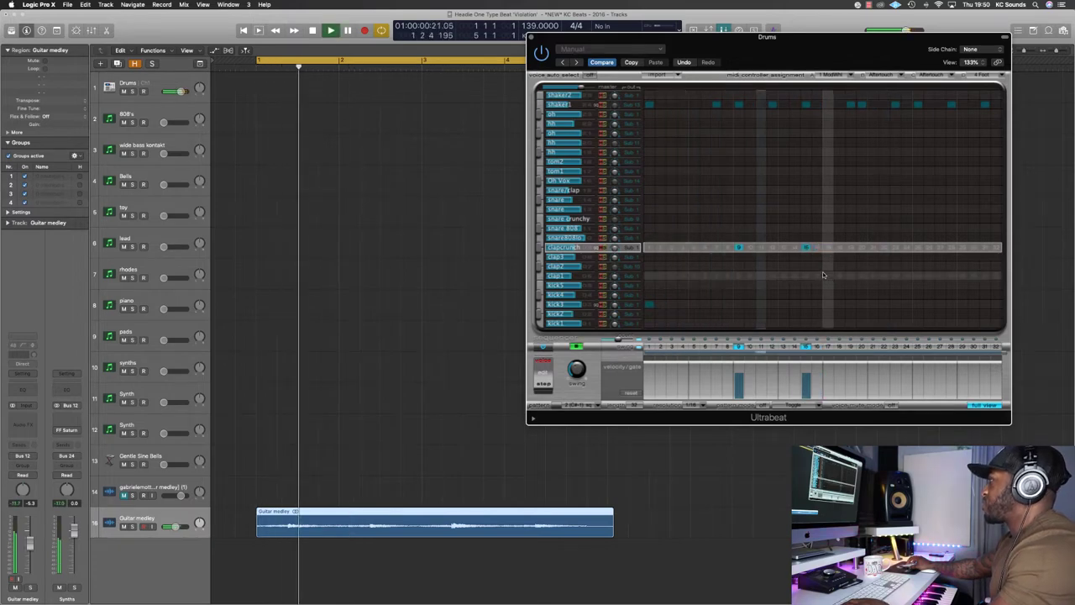
{"action": "left_click", "coordinate": [962, 248]}
{"action": "left_click", "coordinate": [984, 247]}
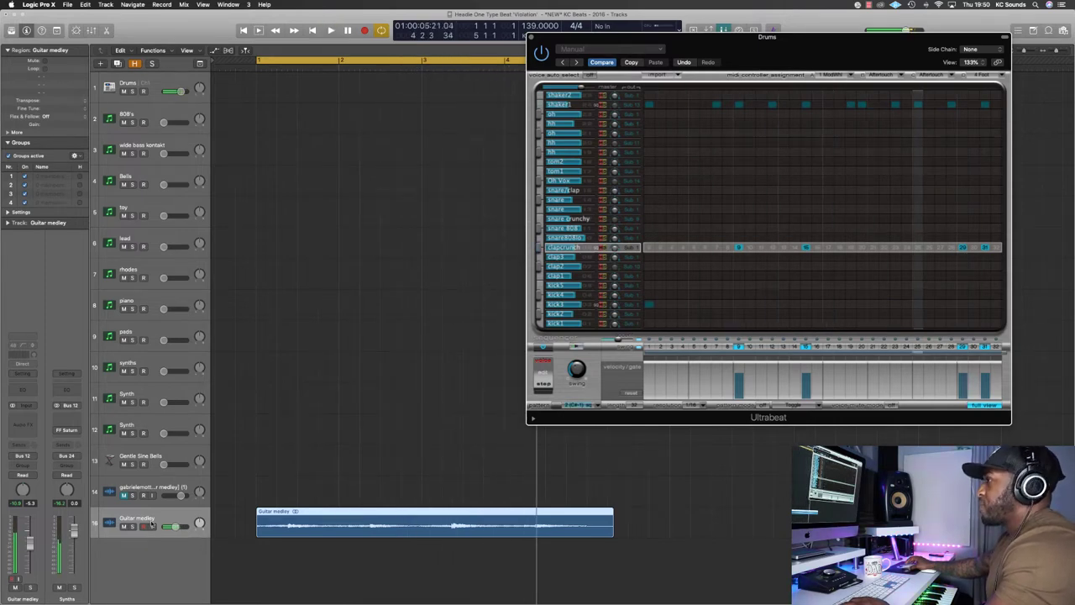
Insert FabFilter Pro-Q 3 and HalfTime on the guitar track, with HalfTime at 1/2 length and 2x speed
{"action": "left_click", "coordinate": [29, 417]}
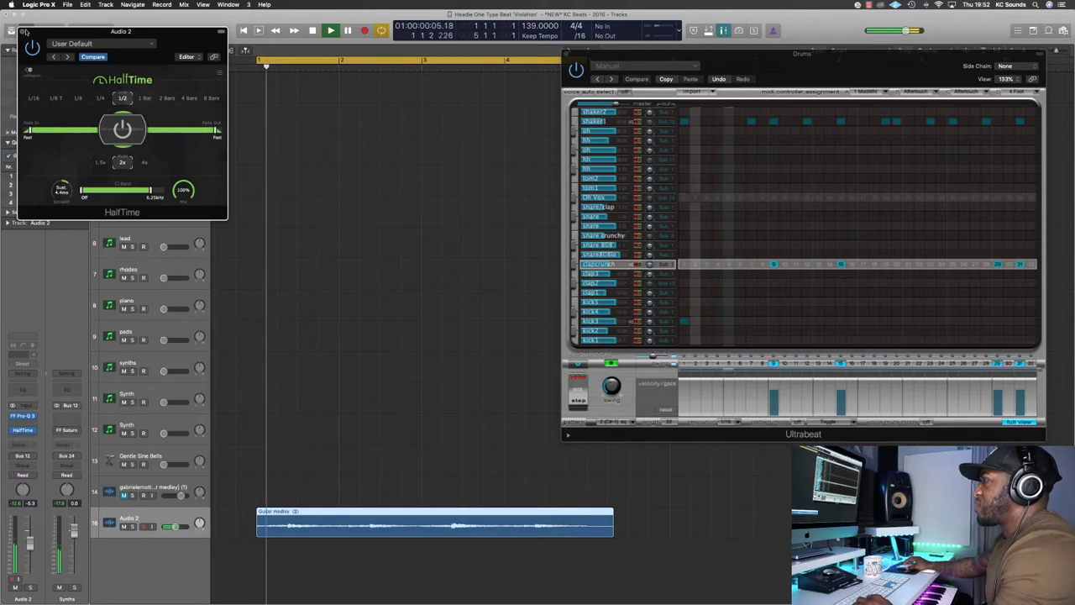
{"action": "left_click", "coordinate": [25, 31]}
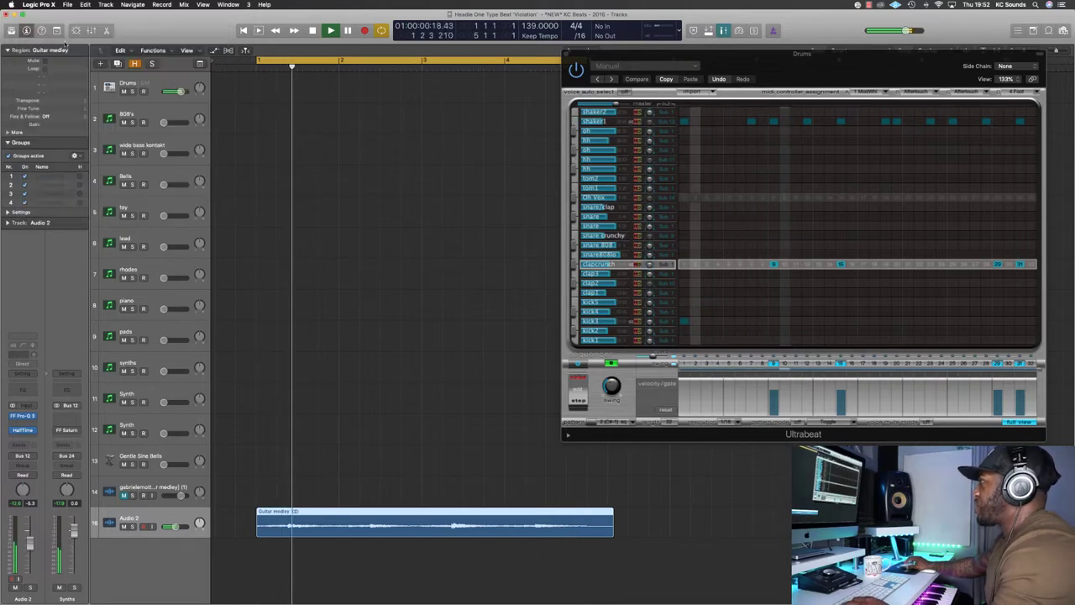
{"action": "left_click_drag", "start_coordinate": [747, 52], "coordinate": [776, 15]}
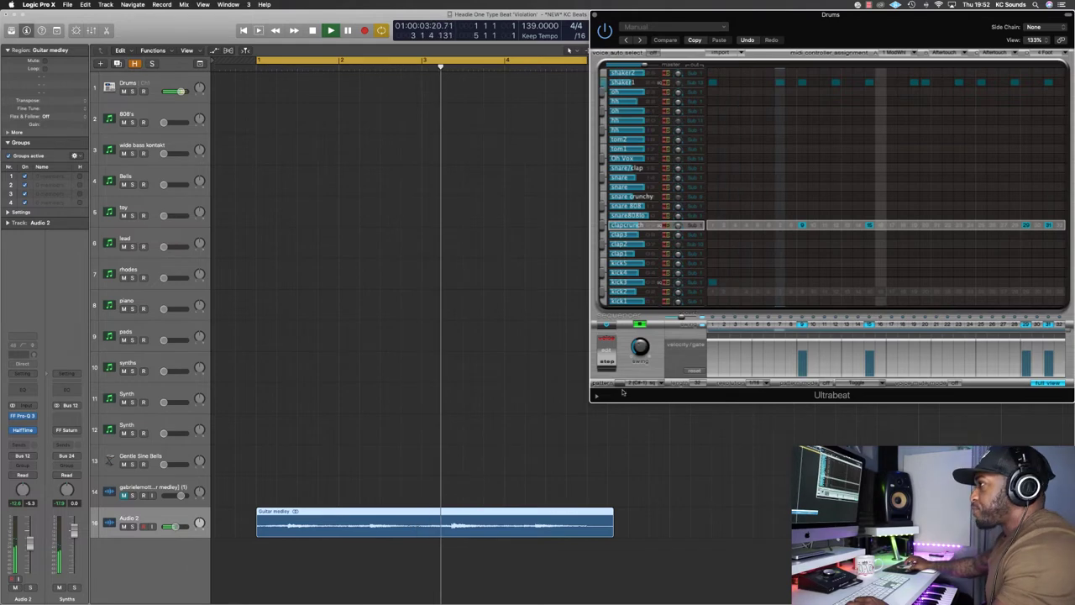
Insert Effectrix on the guitar track between Pro-Q 3 and HalfTime, and bring its window clear of the channel strip
{"action": "left_click", "coordinate": [33, 428]}
{"action": "mouse_move", "coordinate": [35, 454]}
{"action": "left_click", "coordinate": [123, 451]}
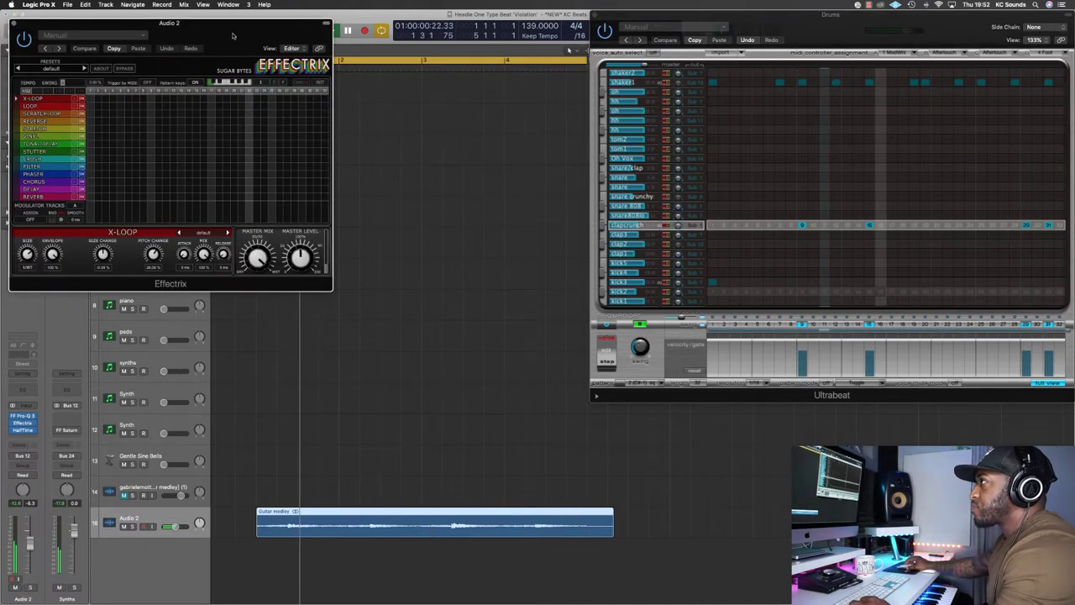
{"action": "left_click_drag", "start_coordinate": [223, 24], "coordinate": [458, 170]}
Draw a Reverse block on steps 17 to 21 and a Stutter block on steps 25 to 29 in the Effectrix sequencer
{"action": "mouse_move", "coordinate": [513, 306]}
{"action": "left_mouse_down"}
{"action": "mouse_move", "coordinate": [557, 308]}
{"action": "mouse_move", "coordinate": [533, 300]}
{"action": "left_mouse_up"}
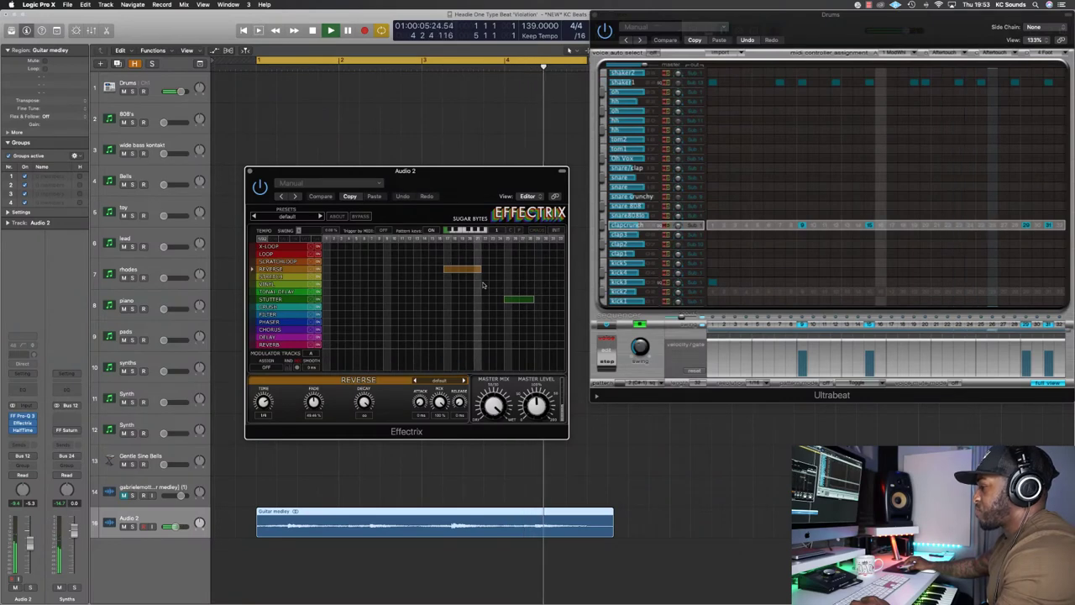
{"action": "left_click", "coordinate": [505, 300]}
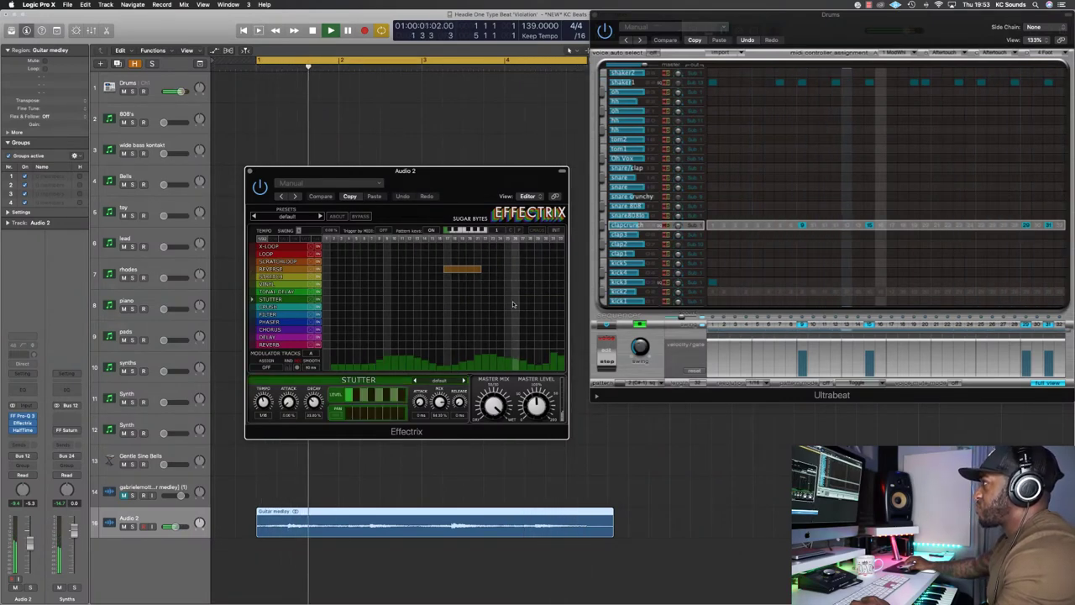
{"action": "left_click_drag", "start_coordinate": [505, 299], "coordinate": [529, 302]}
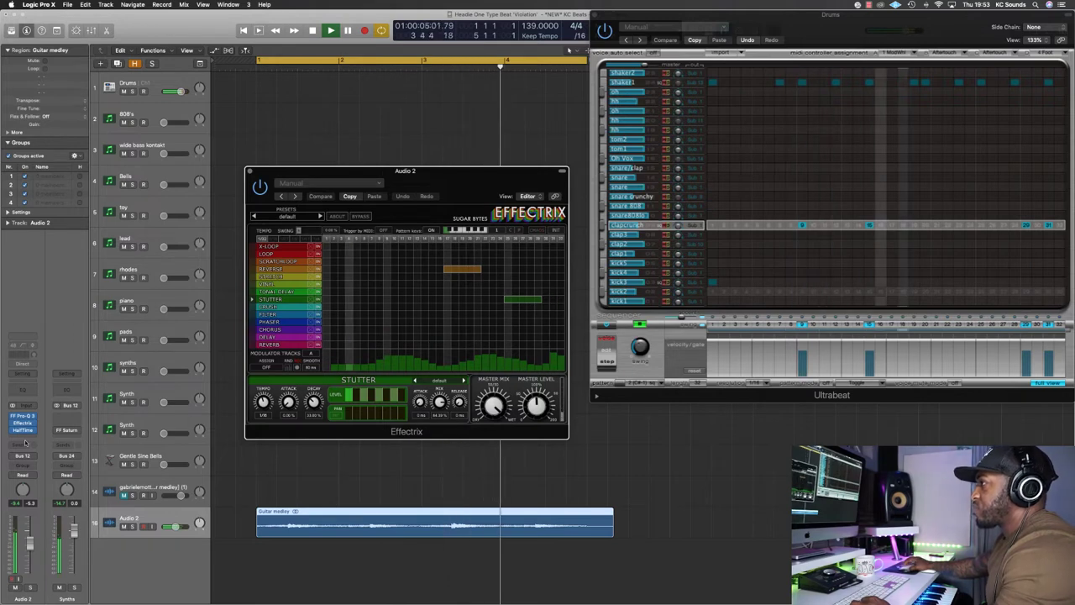
Raise the upper limit of HalfTime's band filter to Off on the guitar track, and close HalfTime and Effectrix
{"action": "left_click", "coordinate": [23, 424]}
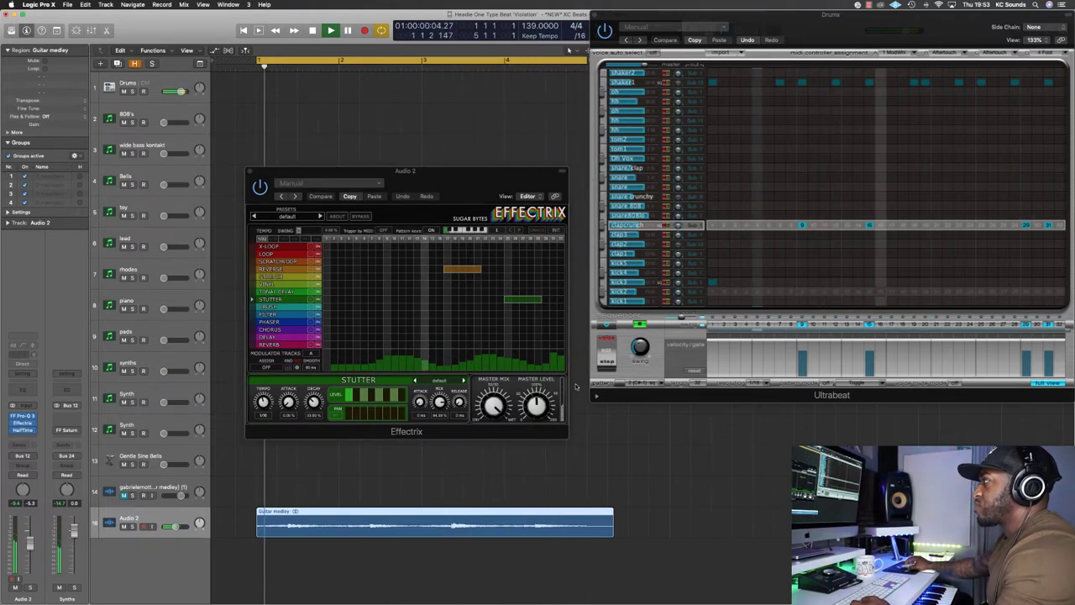
{"action": "left_click", "coordinate": [22, 430]}
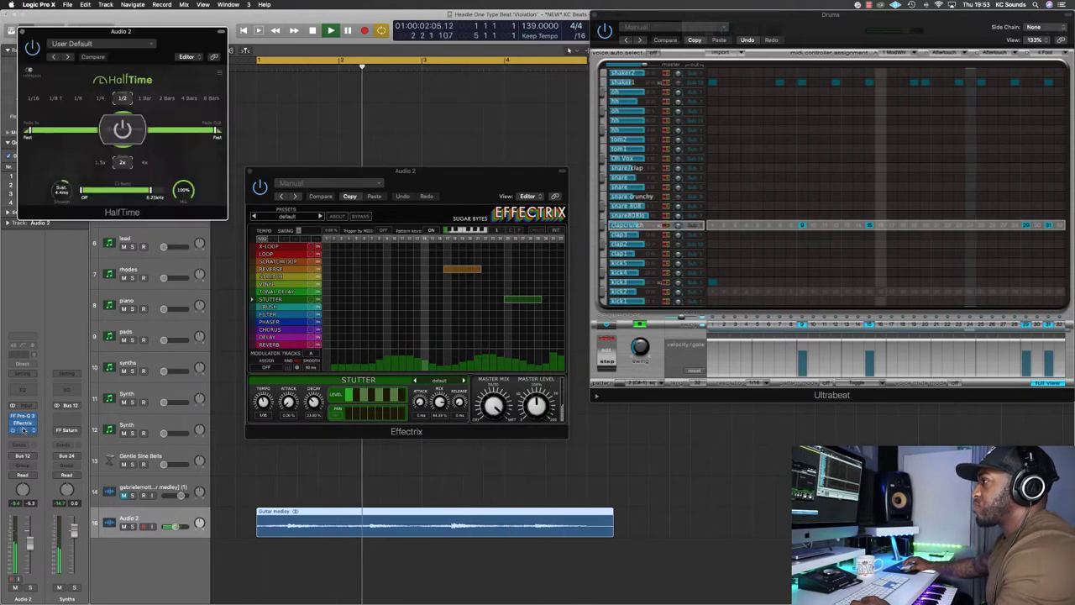
{"action": "left_click_drag", "start_coordinate": [154, 195], "coordinate": [181, 193]}
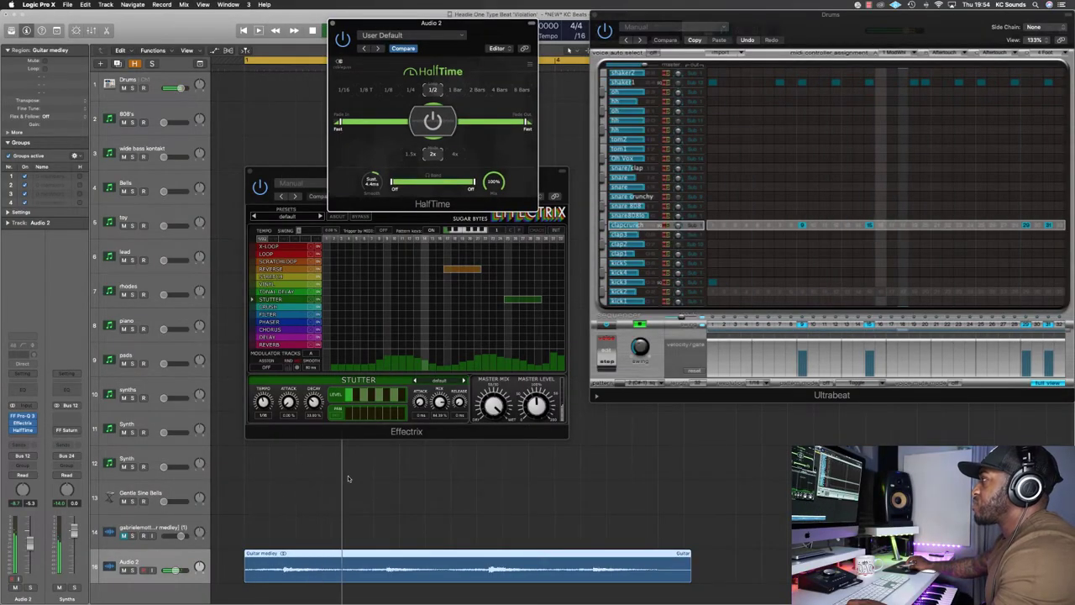
{"action": "left_click", "coordinate": [333, 22]}
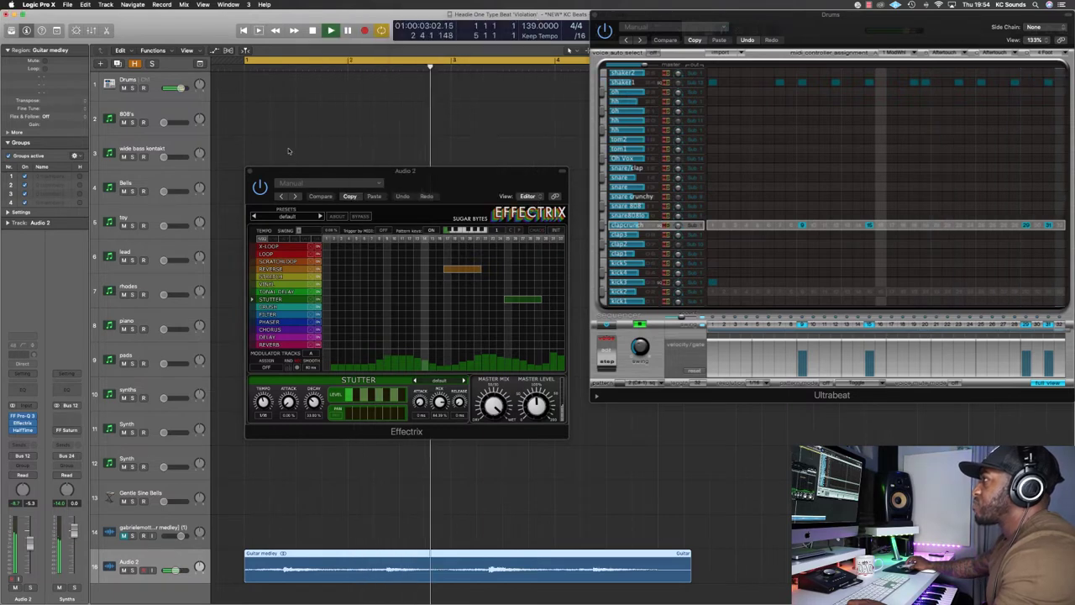
{"action": "left_click", "coordinate": [249, 171]}
Place upper hh hits on steps 9 to 12 of the Ultrabeat pattern and raise step 9's velocity to 101
{"action": "left_click_drag", "start_coordinate": [831, 14], "coordinate": [635, 14]}
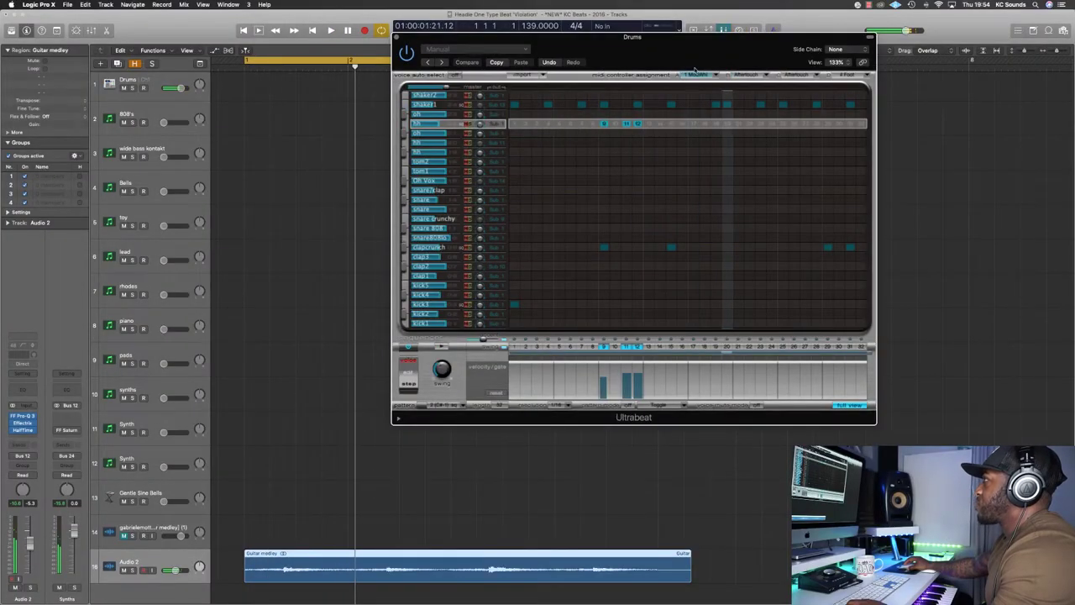
{"action": "key", "text": "space"}
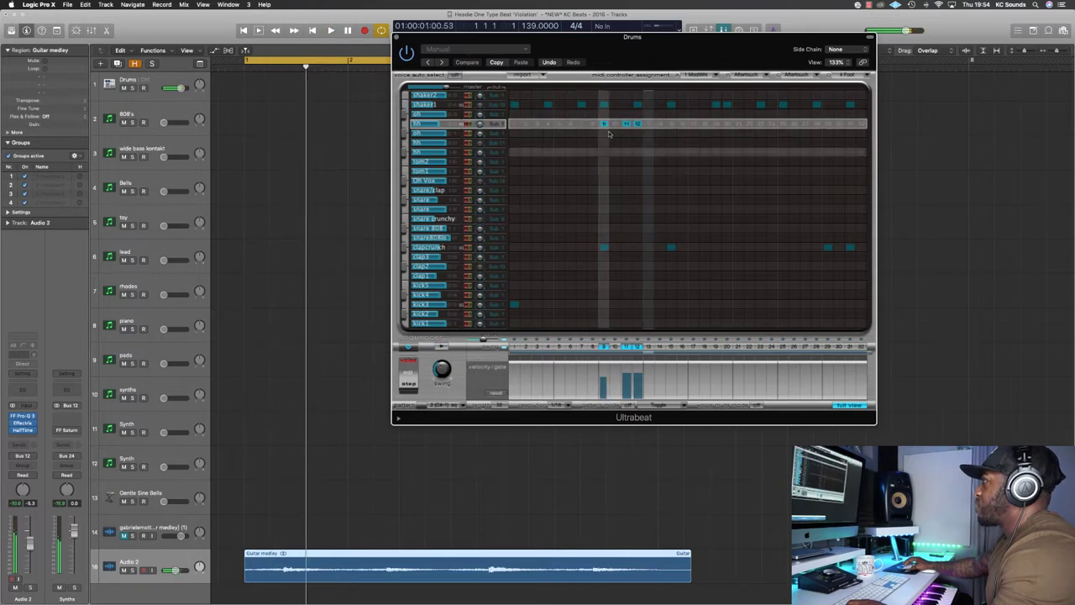
{"action": "left_click_drag", "start_coordinate": [605, 382], "coordinate": [605, 370]}
{"action": "key", "text": "space"}
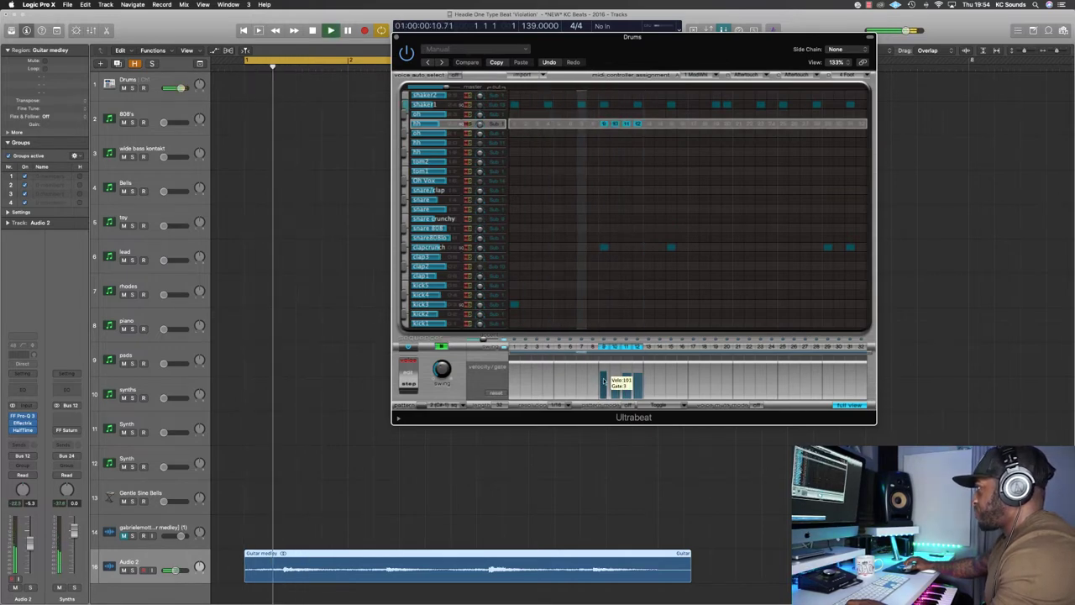
Remove the upper hh hits on steps 11 and 12, place one on step 14 and replay the loop
{"action": "left_click", "coordinate": [636, 347]}
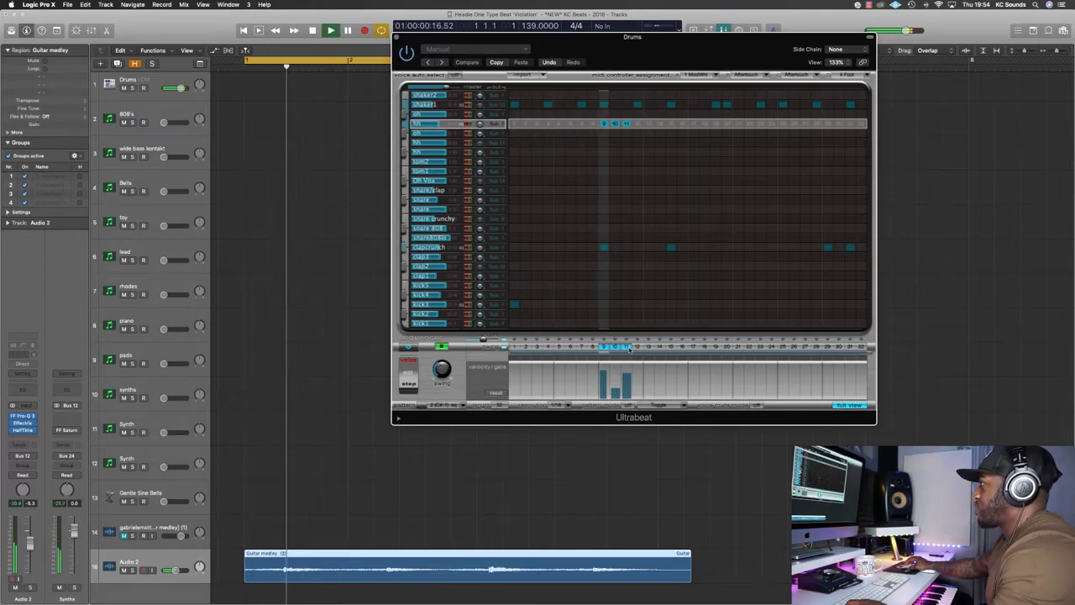
{"action": "left_click", "coordinate": [627, 348]}
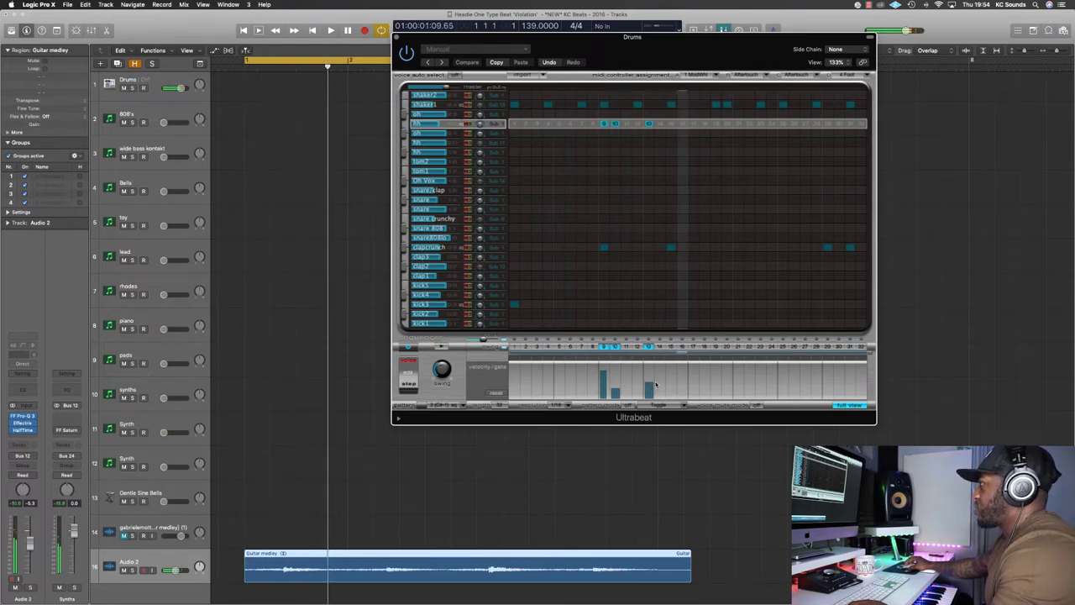
{"action": "key", "text": "space"}
{"action": "key", "text": "space"}
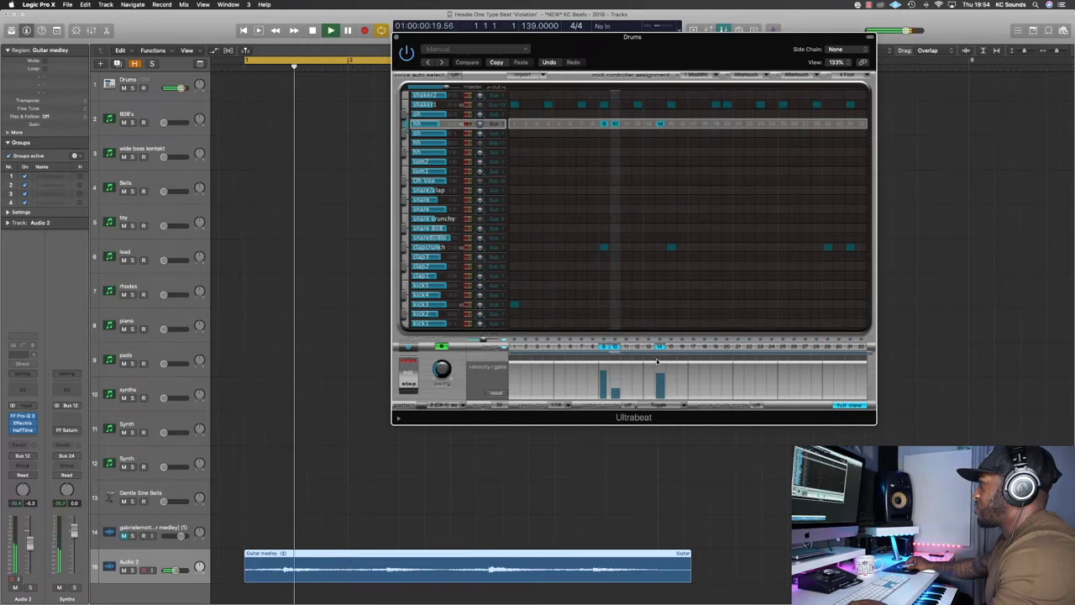
Place upper hh hits on steps 21, 23, 24 and 28 to 30 of the Ultrabeat pattern
{"action": "left_click", "coordinate": [737, 347]}
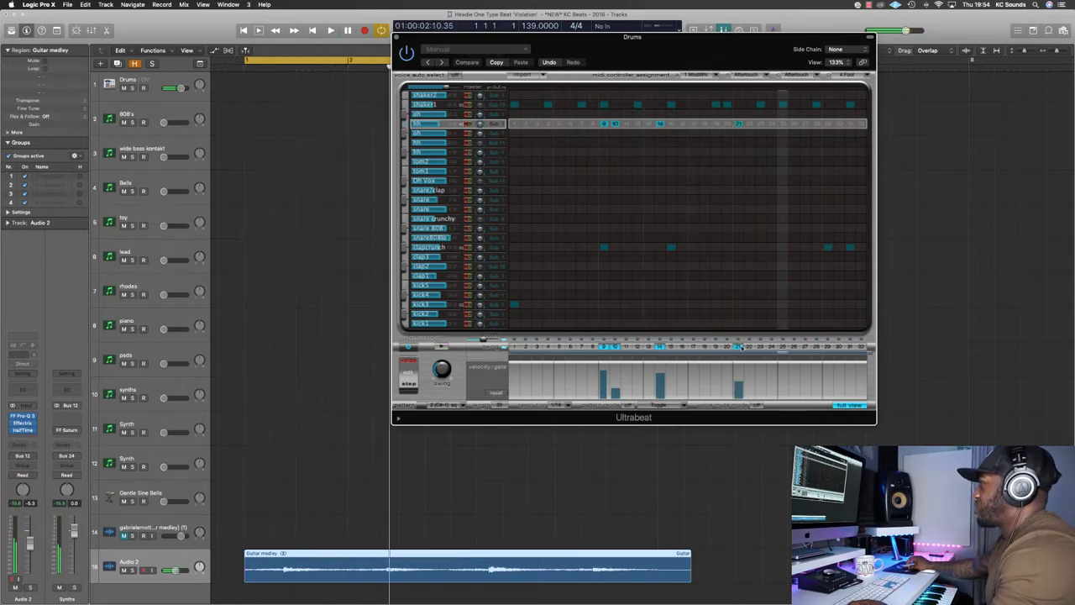
{"action": "key", "text": "space"}
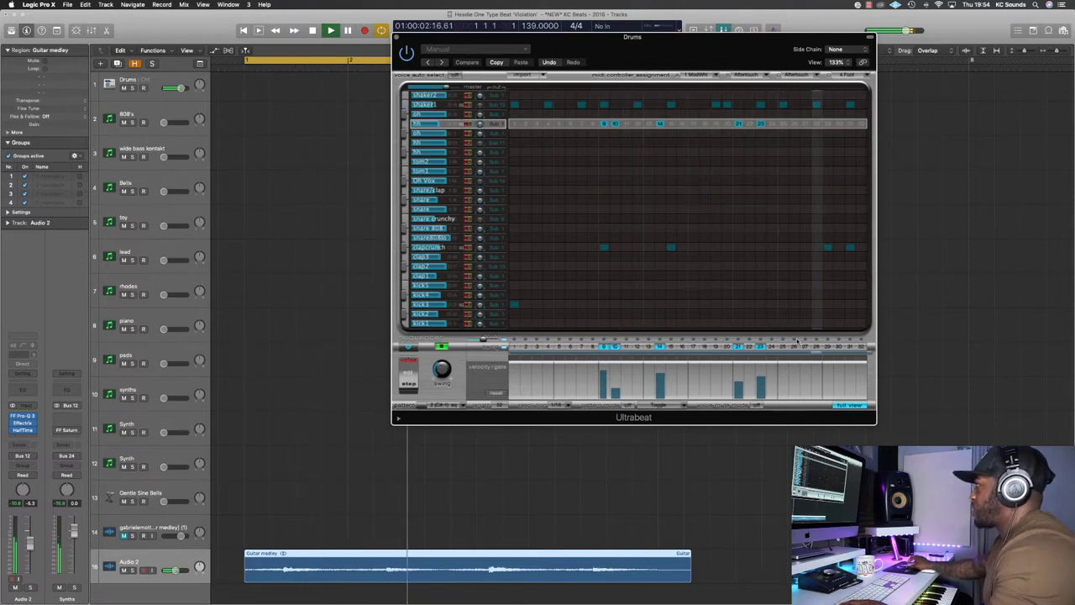
{"action": "left_click", "coordinate": [828, 347]}
{"action": "left_click", "coordinate": [816, 389]}
{"action": "left_click", "coordinate": [838, 387]}
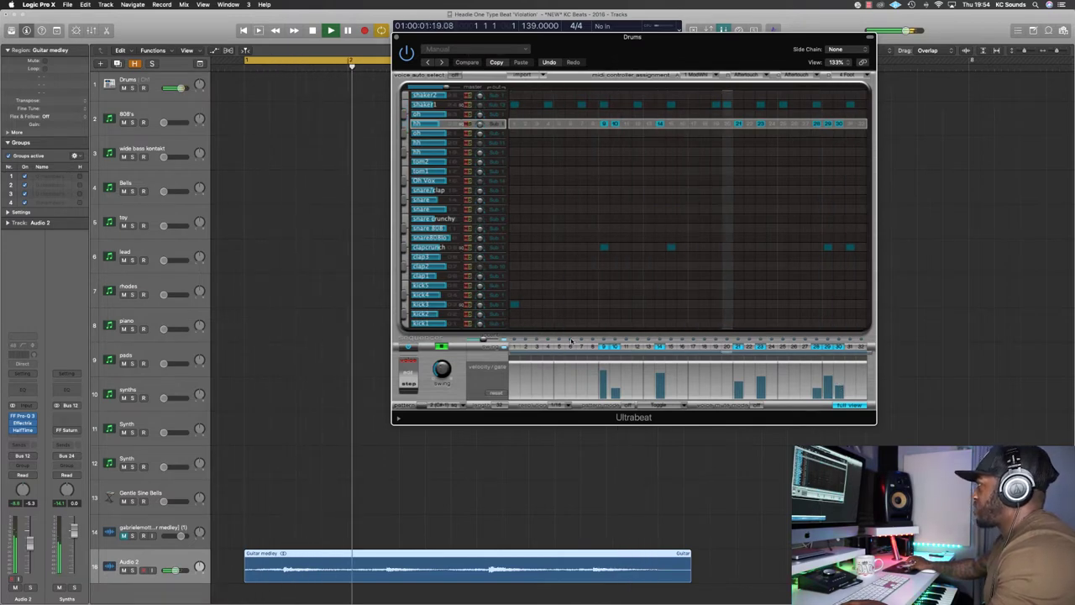
{"action": "left_click", "coordinate": [773, 388]}
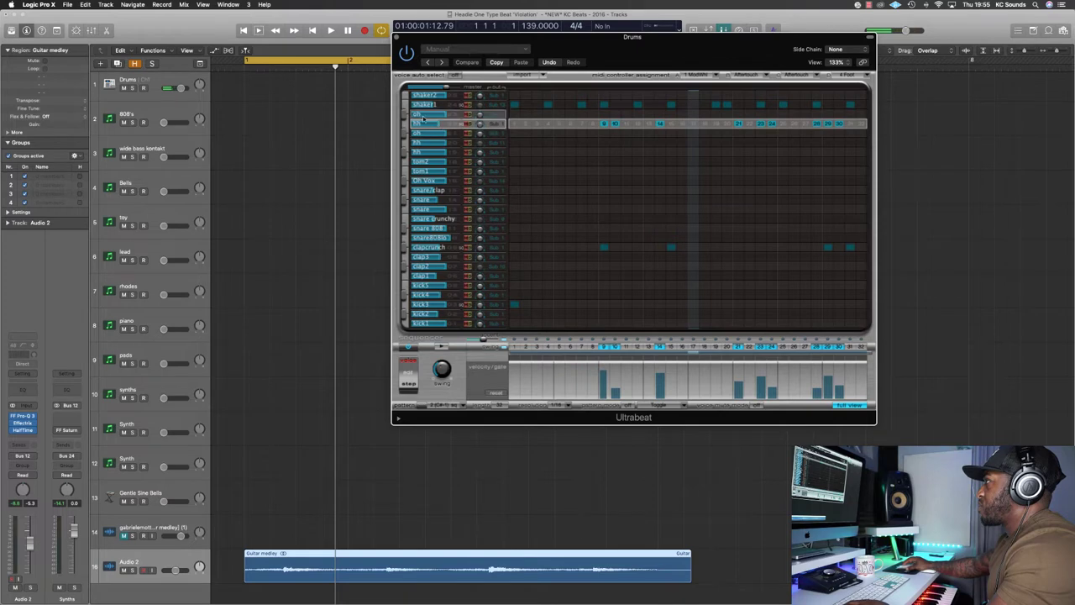
Play the hi-hat pattern together with the guitar medley loop from the start to check the groove
{"action": "key", "text": "space"}
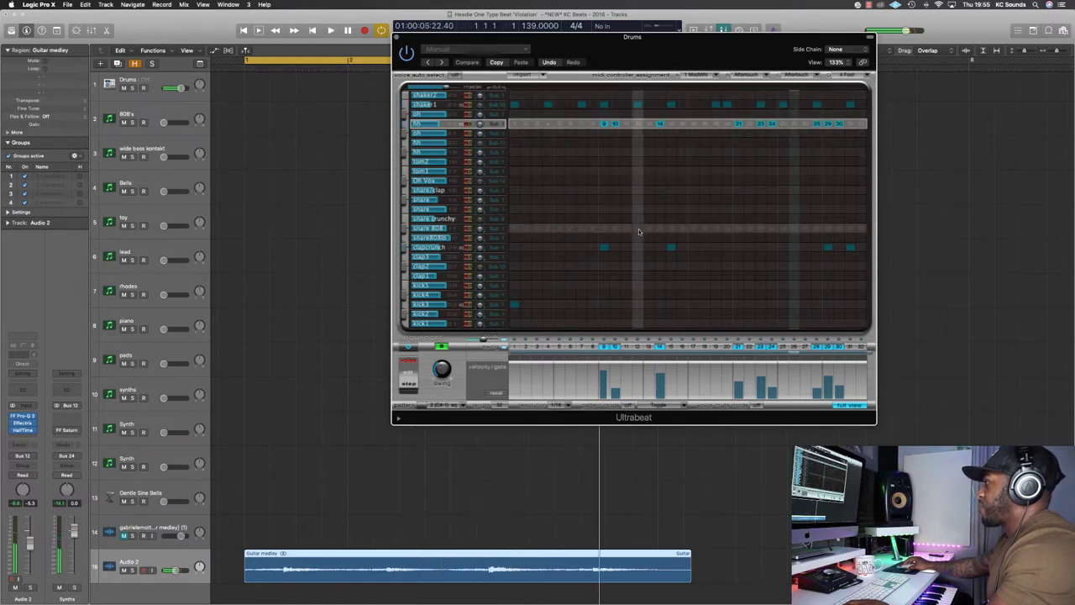
{"action": "key", "text": "Return"}
{"action": "key", "text": "super+Down"}
{"action": "key", "text": "super+Down"}
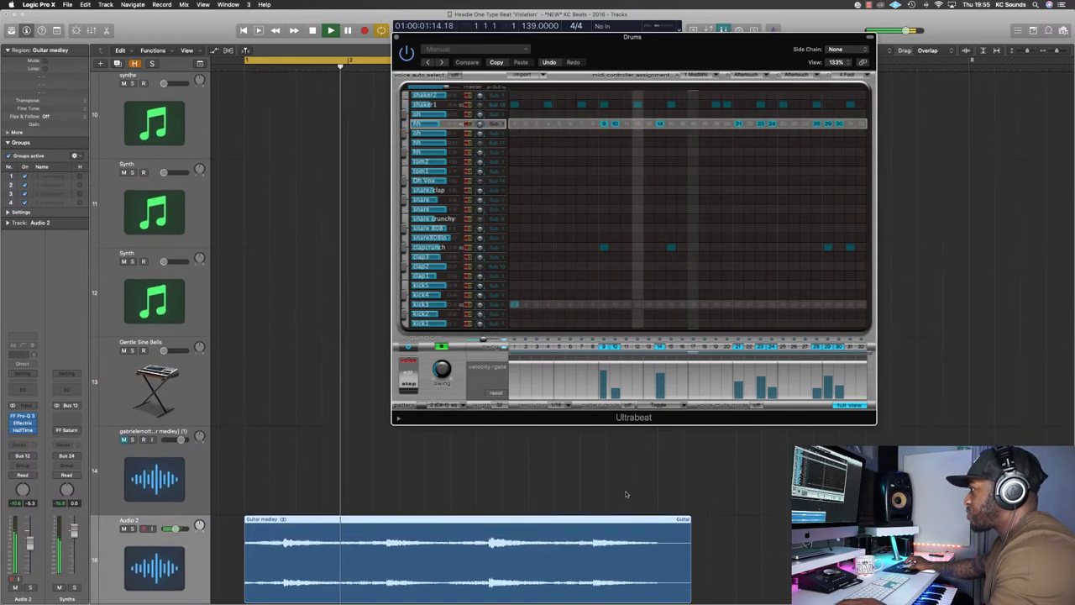
{"action": "key", "text": "super+Right"}
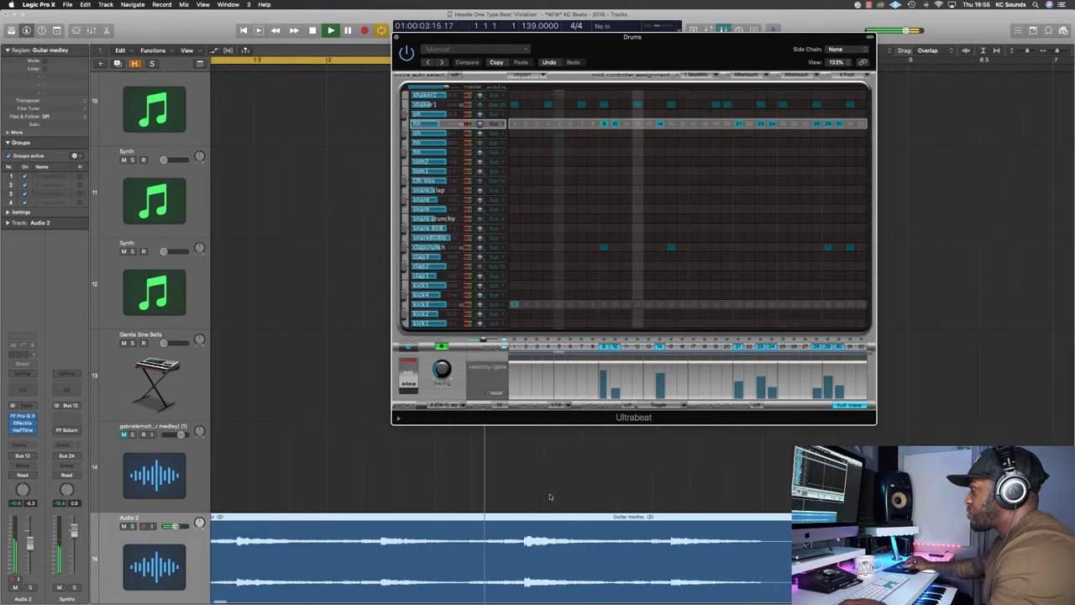
{"action": "scroll", "coordinate": [548, 496], "scroll_direction": "down", "scroll_amount": 1}
{"action": "key", "text": "space"}
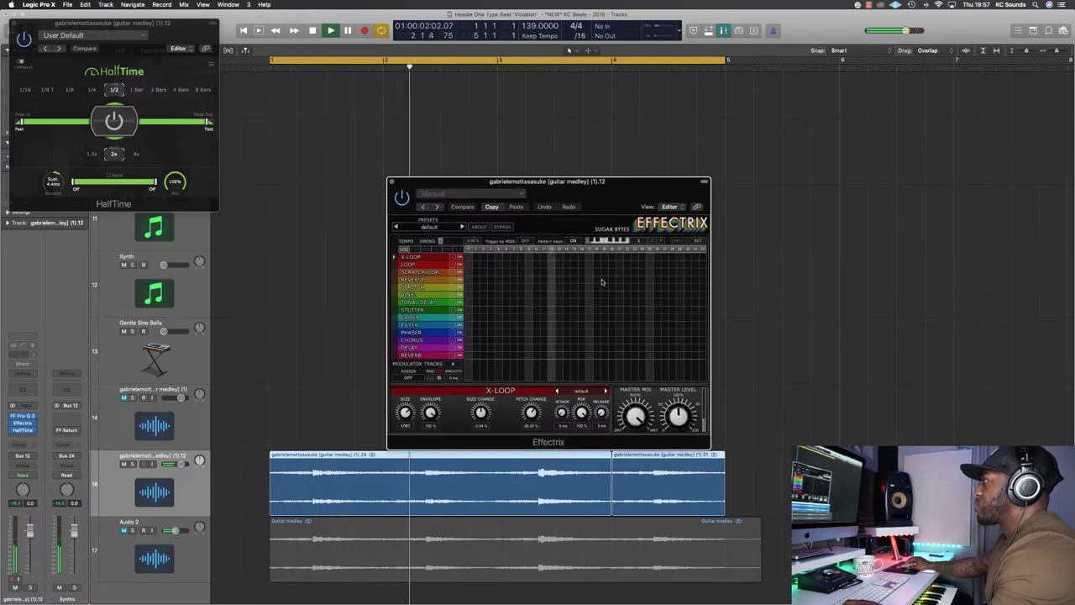
Draw a Stutter block on steps 9 to 14 and a Vinyl block on steps 25 to 31 in Effectrix, and bypass the plug-in
{"action": "left_click_drag", "start_coordinate": [647, 280], "coordinate": [705, 280]}
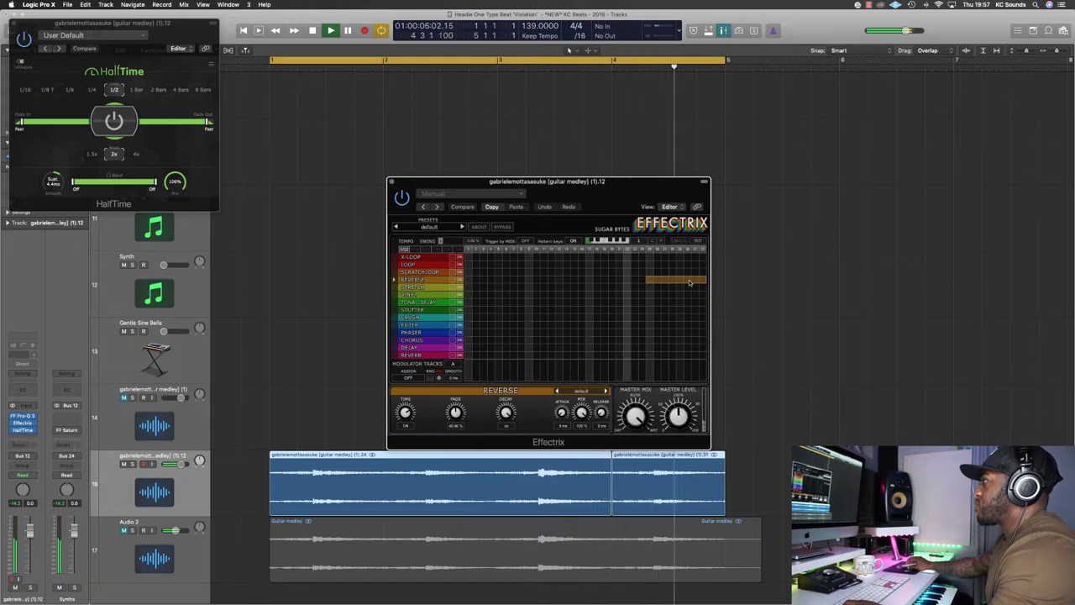
{"action": "left_click_drag", "start_coordinate": [526, 309], "coordinate": [570, 309]}
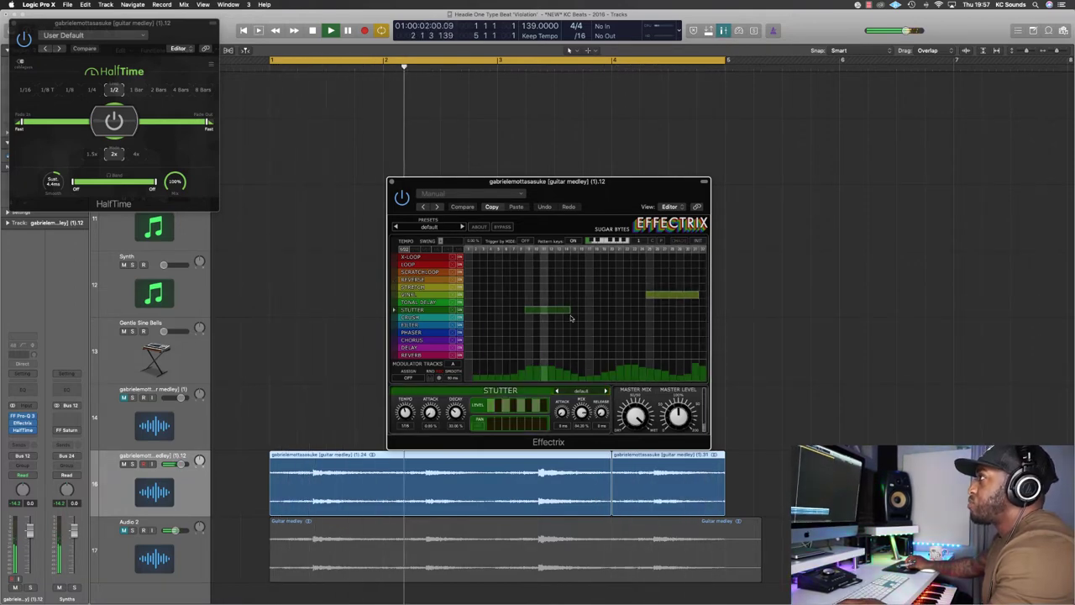
{"action": "left_click", "coordinate": [11, 422]}
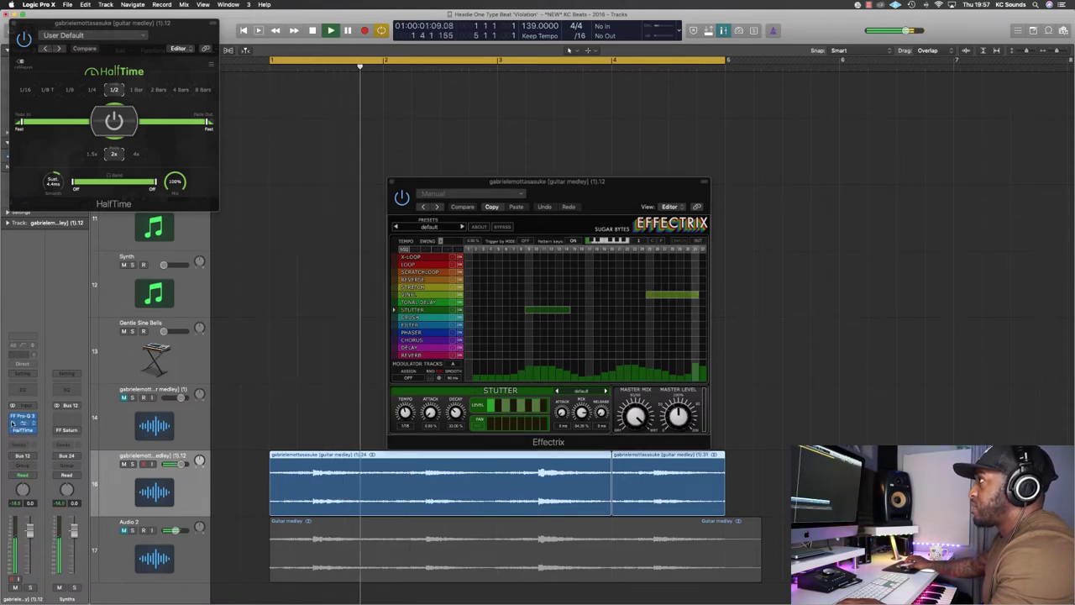
{"action": "left_click", "coordinate": [33, 424]}
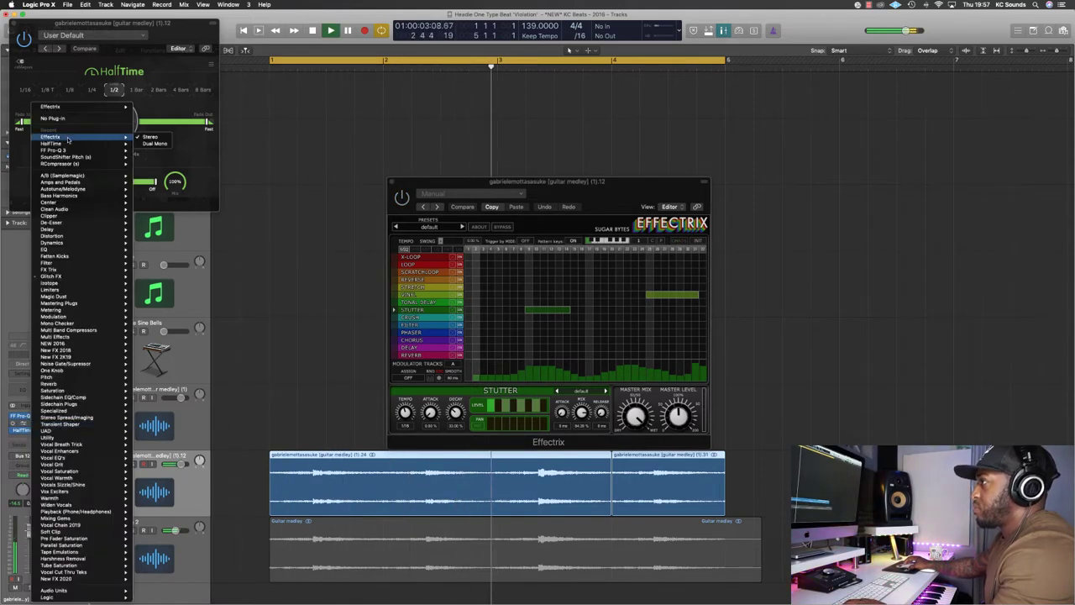
{"action": "key", "text": "Escape"}
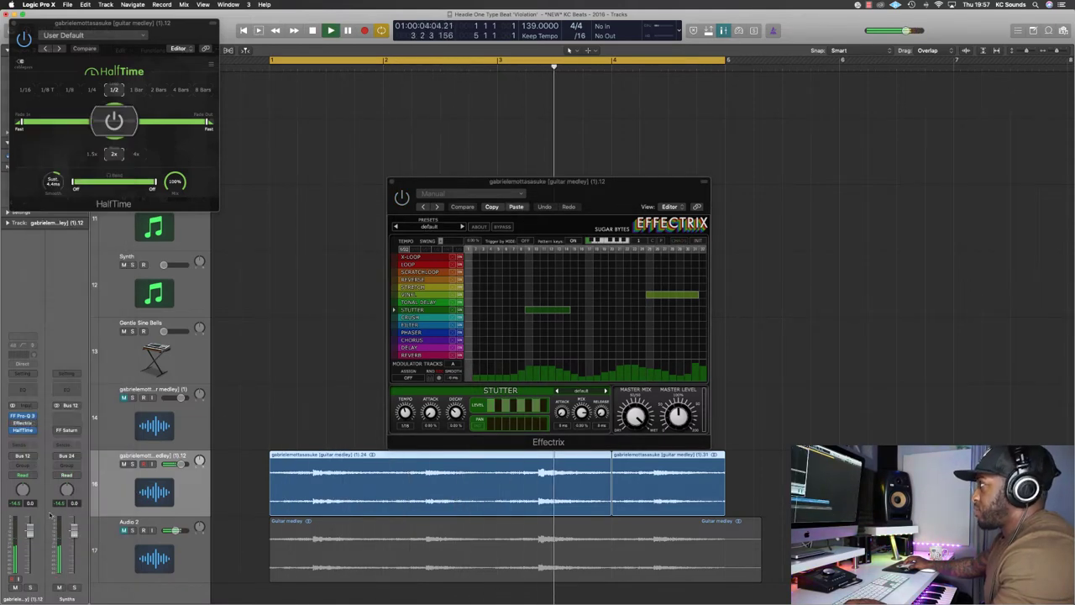
{"action": "left_click", "coordinate": [33, 425]}
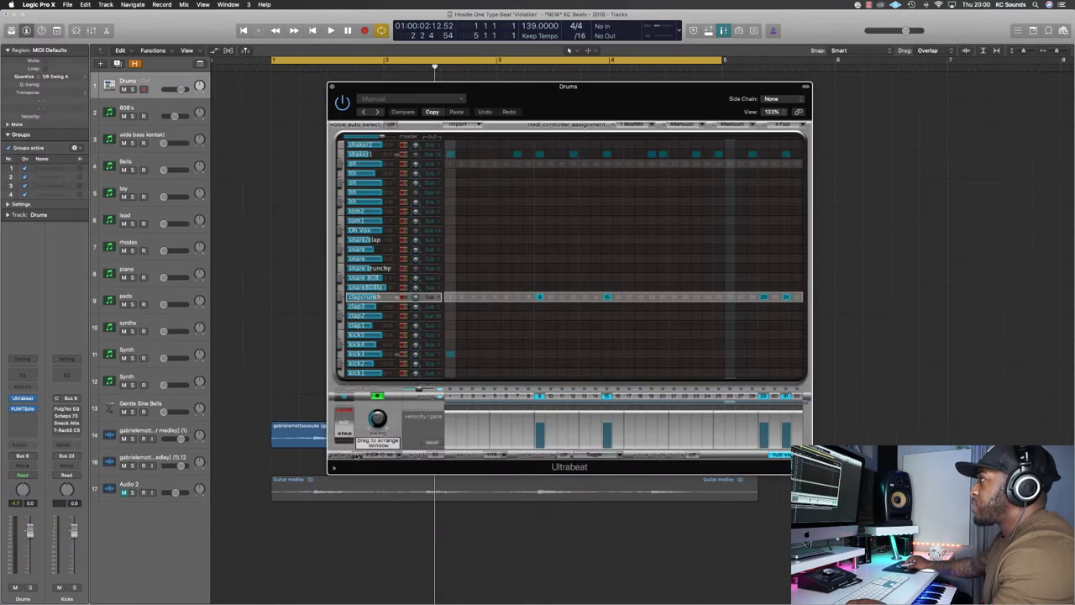
Place the Ultrabeat pattern as regions at bars 1 and 3 of the Drums track, with its sequencer off and its window closed
{"action": "left_click", "coordinate": [292, 88]}
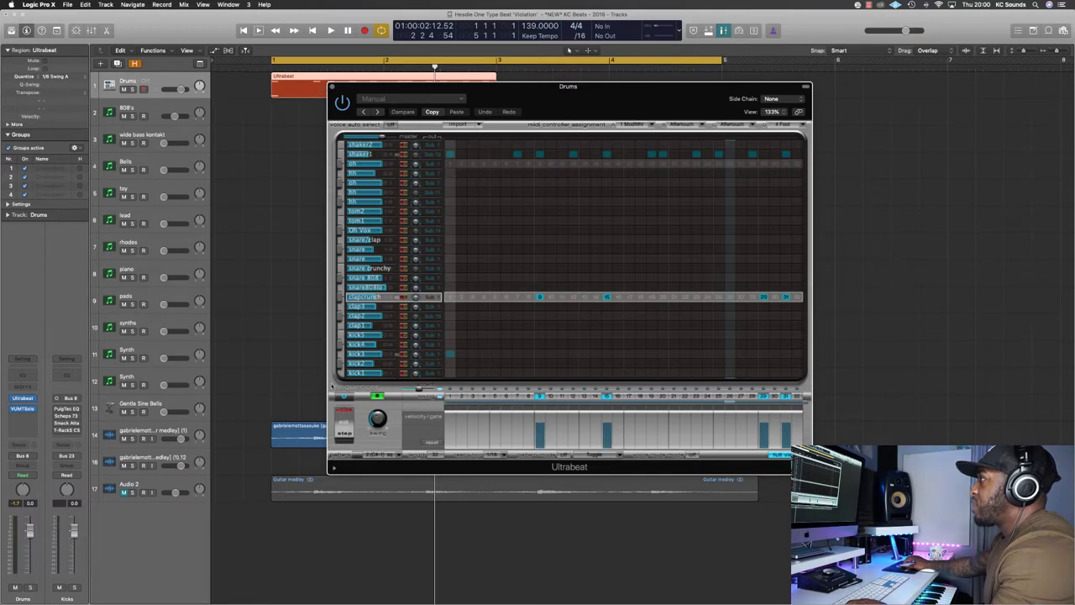
{"action": "left_click", "coordinate": [349, 396]}
{"action": "left_click", "coordinate": [332, 88]}
Join the two Ultrabeat regions on the Drums track into one and open it in the Piano Roll
{"action": "left_click_drag", "start_coordinate": [446, 87], "coordinate": [435, 108]}
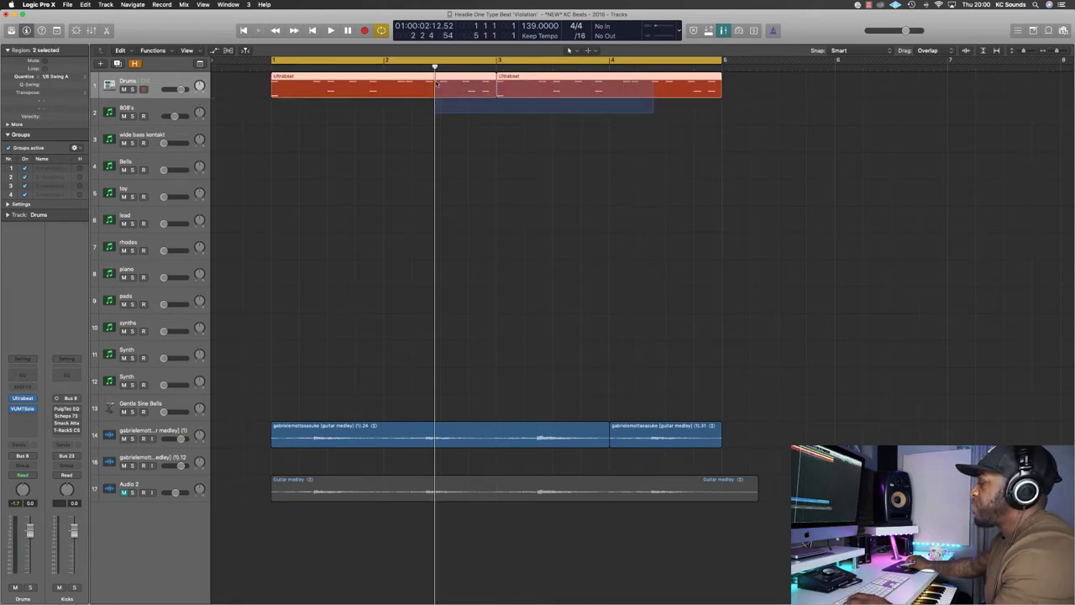
{"action": "key", "text": "p"}
{"action": "scroll", "coordinate": [398, 552], "scroll_direction": "down", "scroll_amount": 3}
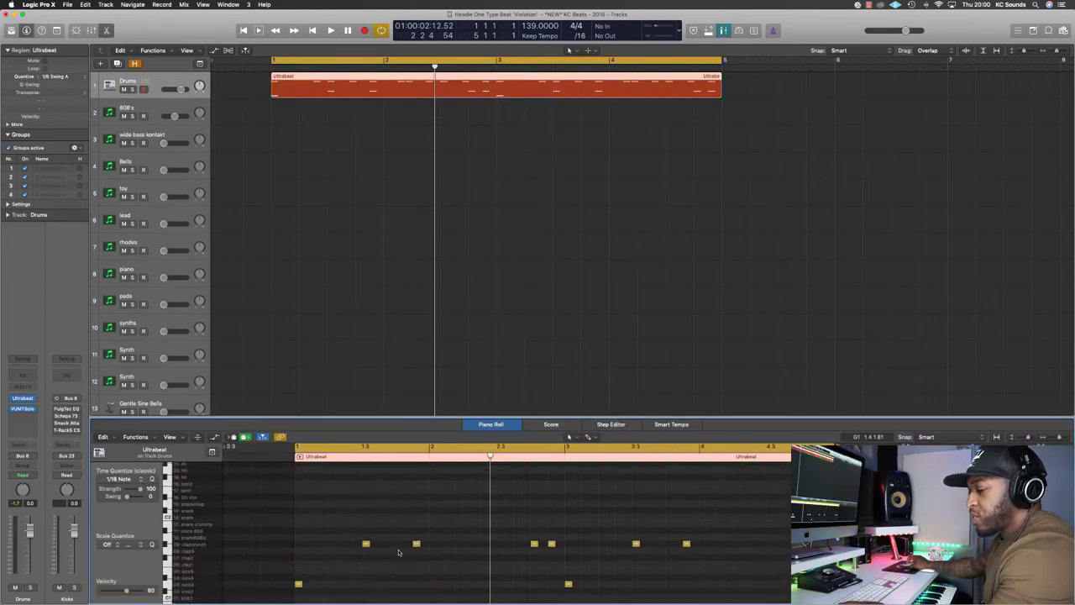
Mute the original guitar medley on track 14, unmute Audio 2 and play its loop with the drums
{"action": "key", "text": "space"}
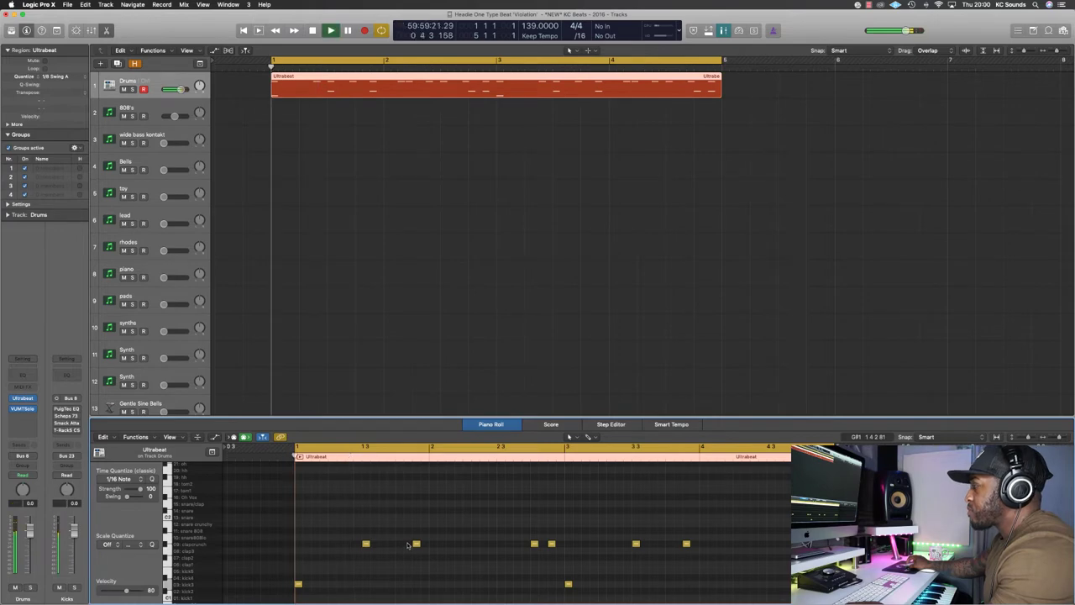
{"action": "scroll", "coordinate": [134, 319], "scroll_direction": "down", "scroll_amount": 3}
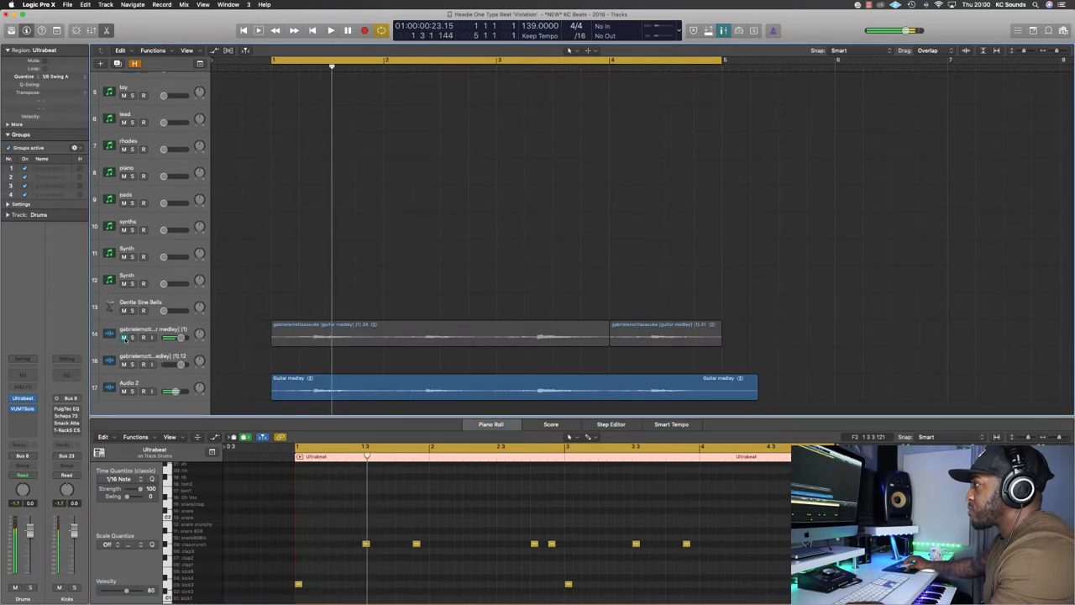
{"action": "key", "text": "space"}
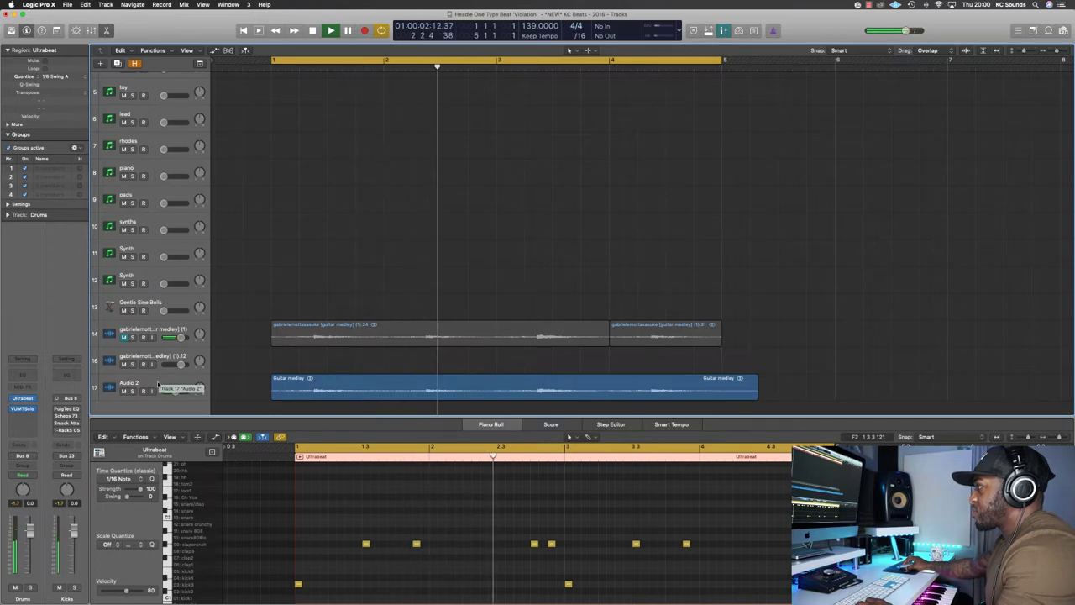
{"action": "left_click", "coordinate": [754, 397]}
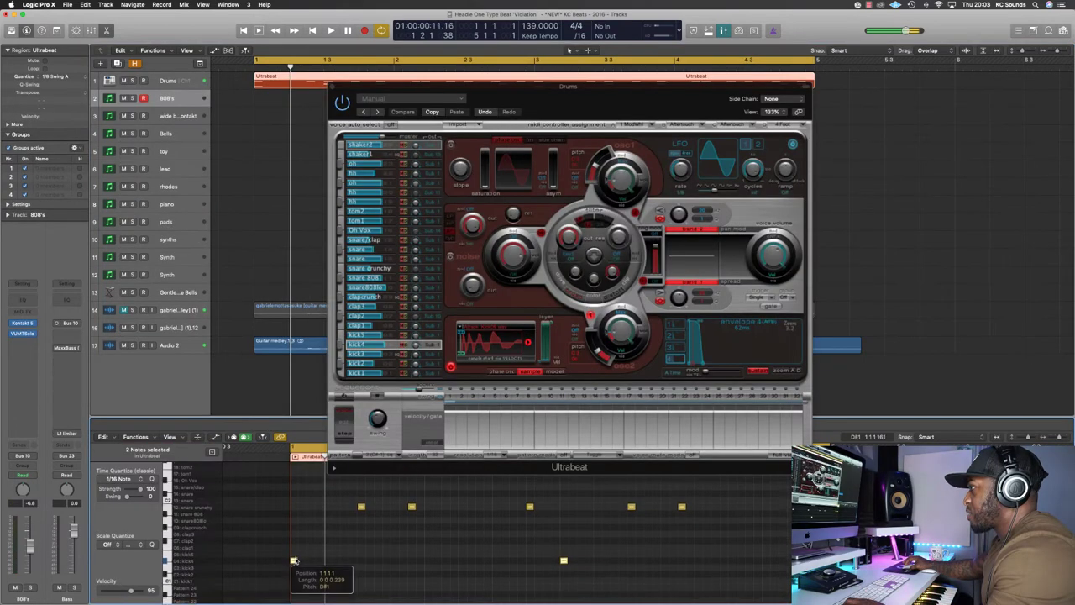
Lengthen the kick4 notes at bars 1 and 3 and add kick4 notes in bar 2, playing the pattern between edits
{"action": "scroll", "coordinate": [294, 560], "scroll_direction": "down", "scroll_amount": 1}
{"action": "scroll", "coordinate": [293, 558], "scroll_direction": "up", "scroll_amount": 1}
{"action": "left_click_drag", "start_coordinate": [294, 558], "coordinate": [305, 559]}
{"action": "key", "text": "space"}
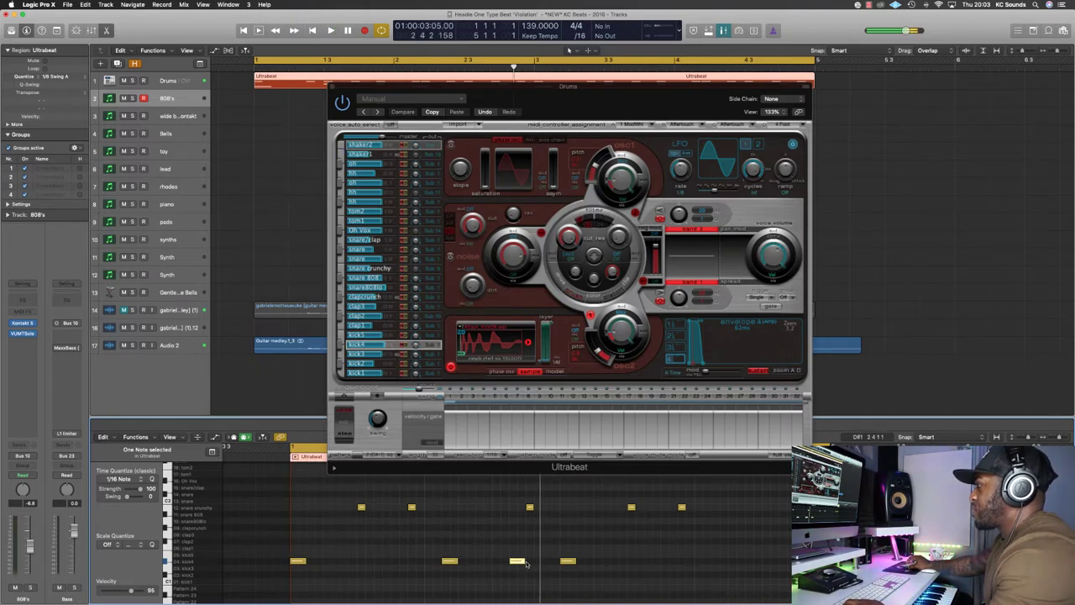
{"action": "left_click_drag", "start_coordinate": [524, 561], "coordinate": [518, 563]}
{"action": "key", "text": "space"}
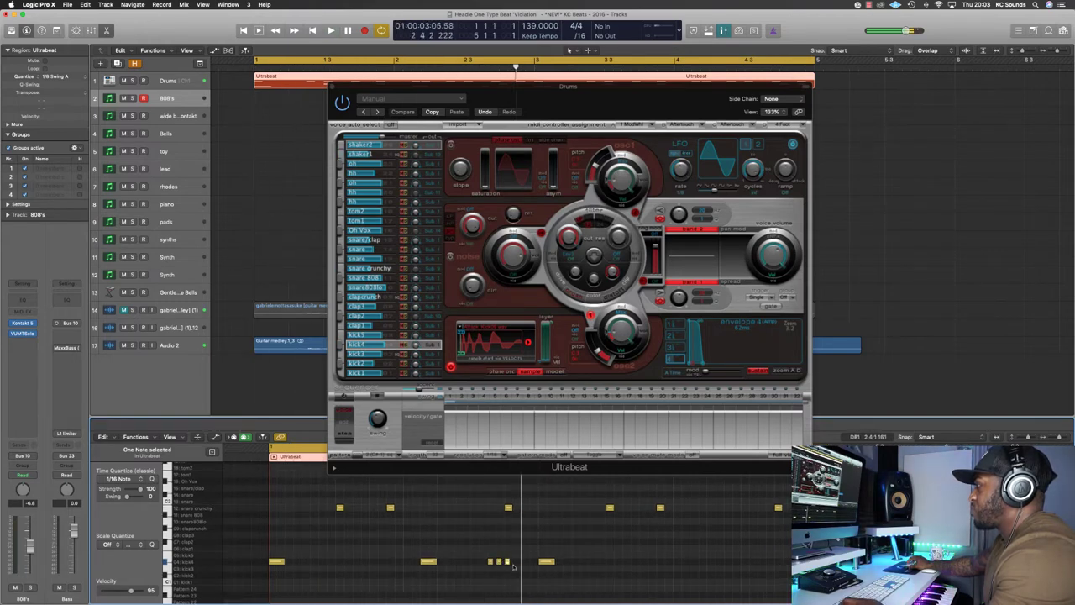
Lengthen the last of the three short kick4 notes before bar 3 and move it slightly earlier
{"action": "key", "text": "super+Right"}
{"action": "left_click_drag", "start_coordinate": [444, 560], "coordinate": [456, 564]}
{"action": "left_click", "coordinate": [450, 564]}
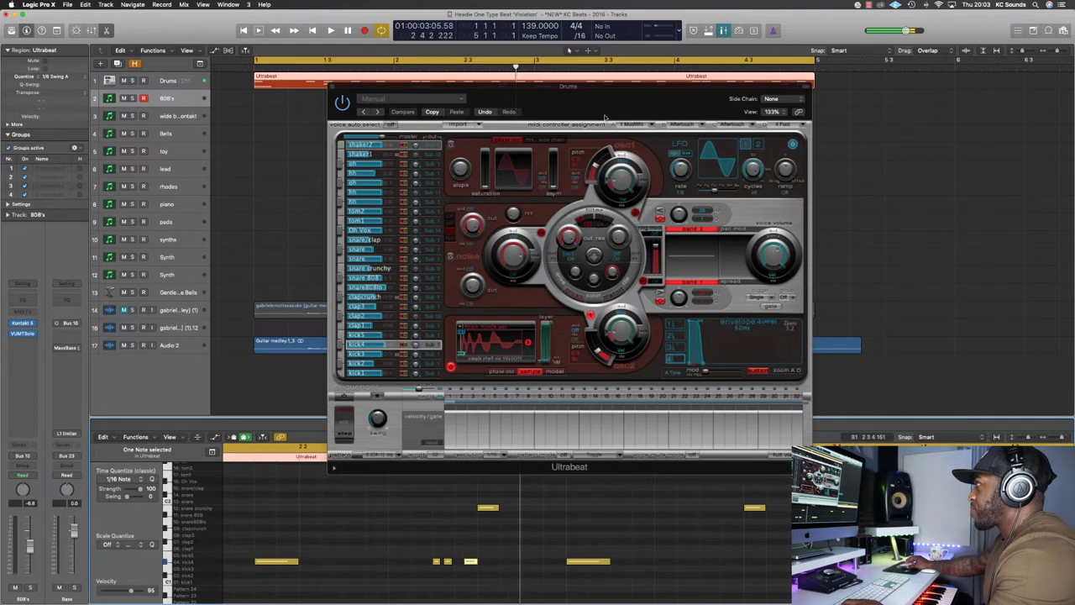
{"action": "left_click_drag", "start_coordinate": [595, 107], "coordinate": [594, 82]}
{"action": "left_click_drag", "start_coordinate": [476, 561], "coordinate": [464, 569]}
{"action": "key", "text": "space"}
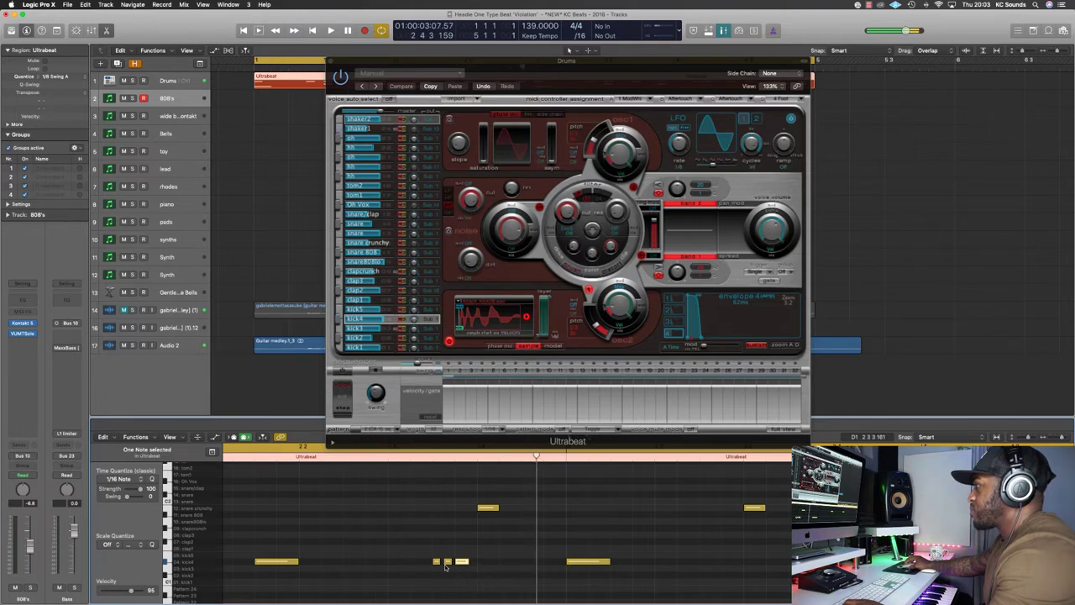
Move the three kick4 notes leading into bar 3 later and space them wider apart, and replay the loop
{"action": "left_click_drag", "start_coordinate": [437, 564], "coordinate": [481, 567]}
{"action": "key", "text": "space"}
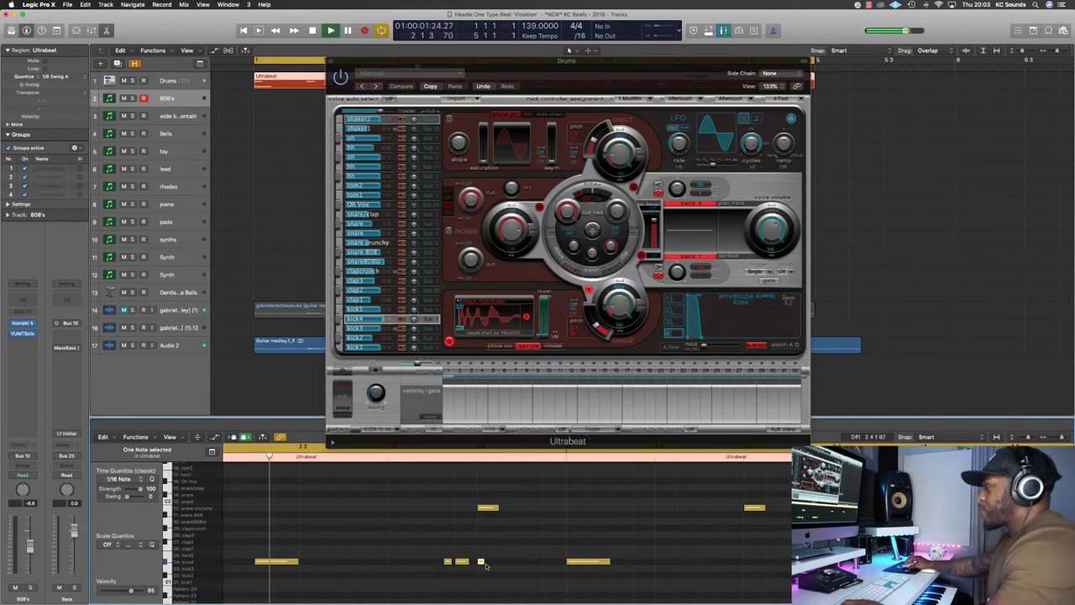
{"action": "left_click_drag", "start_coordinate": [460, 562], "coordinate": [526, 568]}
{"action": "key", "text": "space"}
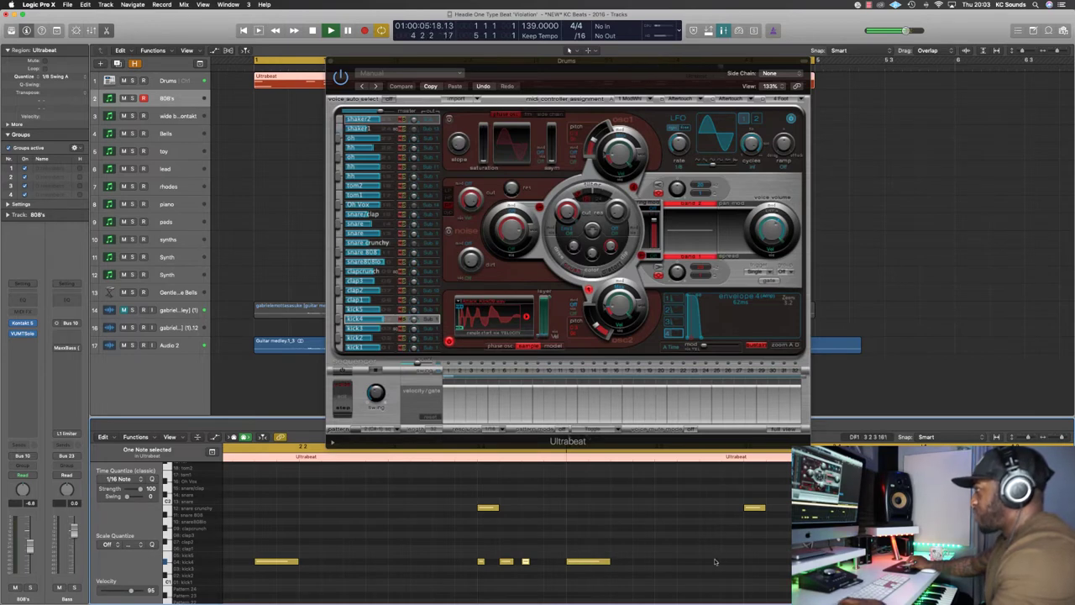
{"action": "scroll", "coordinate": [718, 560], "scroll_direction": "right", "scroll_amount": 5}
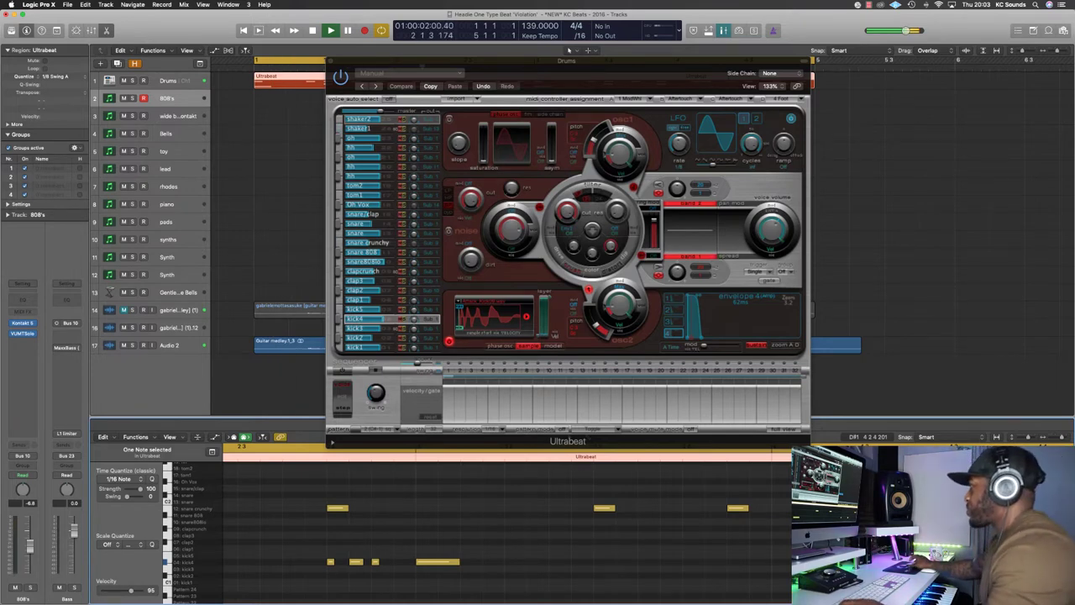
{"action": "key", "text": "z"}
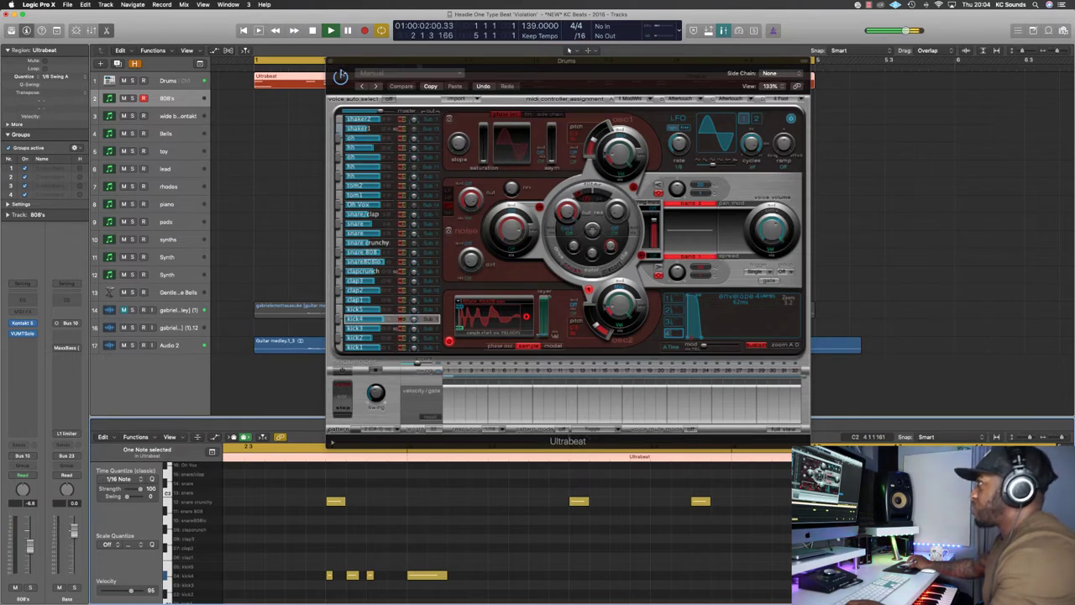
Insert a stereo FF Pro-Q 3 before Effectrix on the Audio 2 track, with Ultrabeat's window moved aside
{"action": "left_click_drag", "start_coordinate": [362, 64], "coordinate": [527, 67]}
{"action": "left_click", "coordinate": [172, 345]}
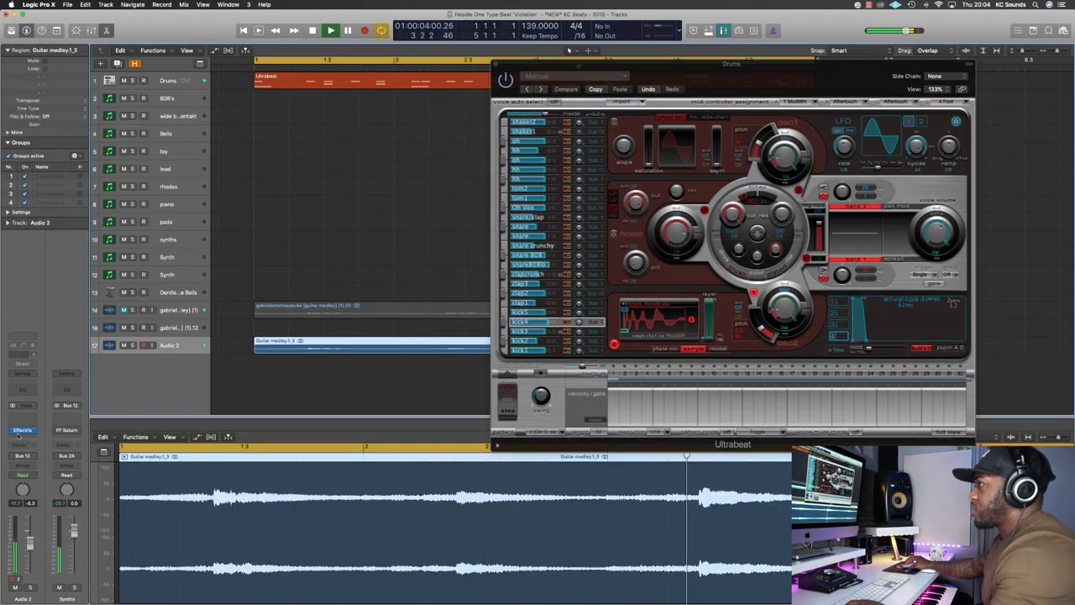
{"action": "left_click", "coordinate": [30, 418]}
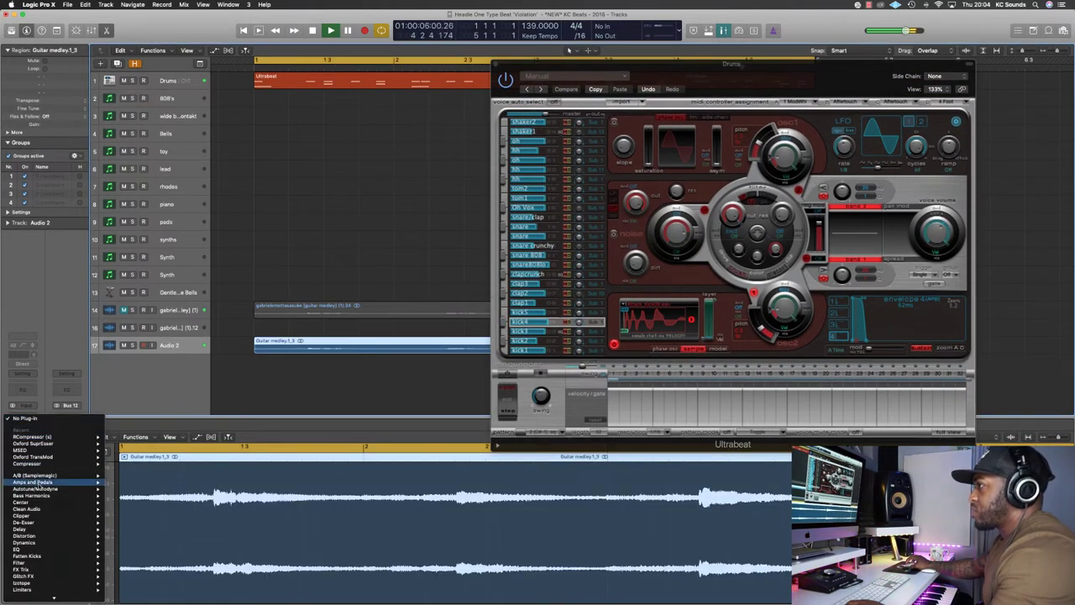
{"action": "mouse_move", "coordinate": [35, 517]}
{"action": "mouse_move", "coordinate": [19, 548]}
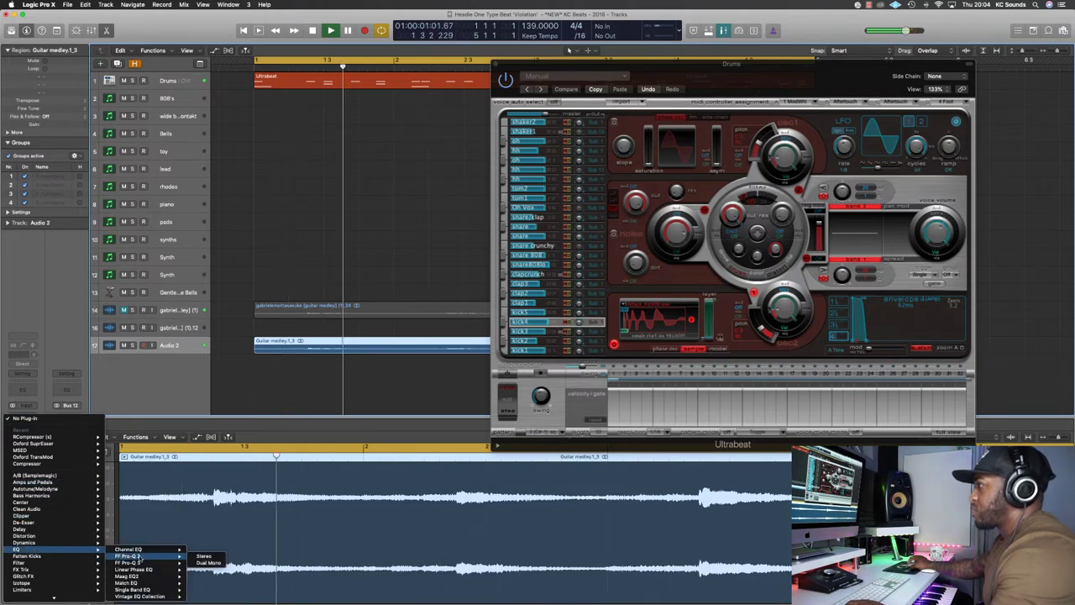
{"action": "left_click", "coordinate": [178, 563]}
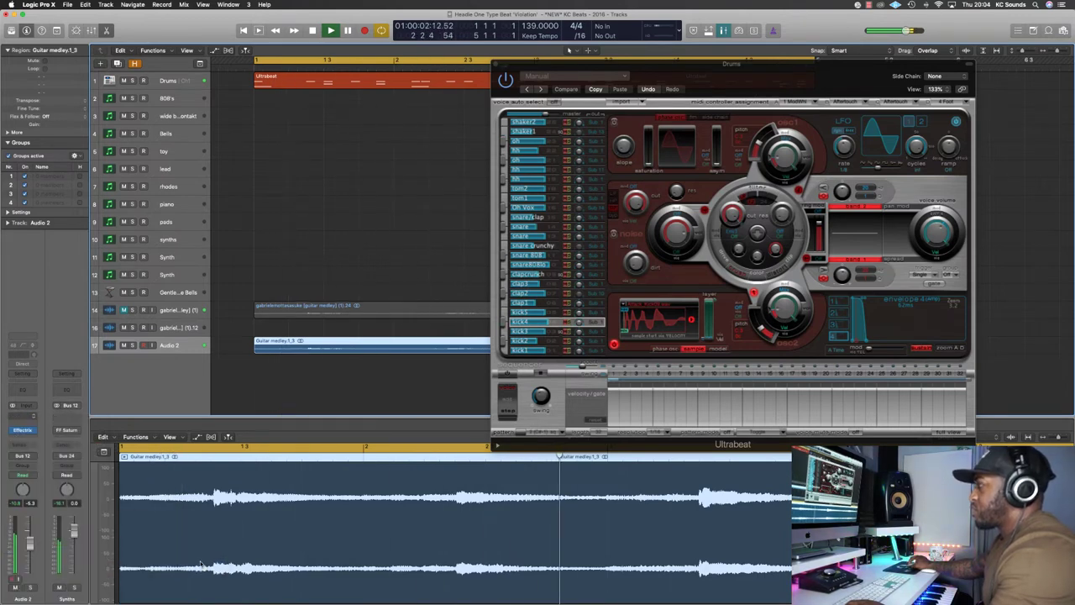
Add a 12 dB/oct low cut at about 111 Hz in Pro-Q 3 on Audio 2 and close the plug-in
{"action": "left_click_drag", "start_coordinate": [25, 156], "coordinate": [142, 176]}
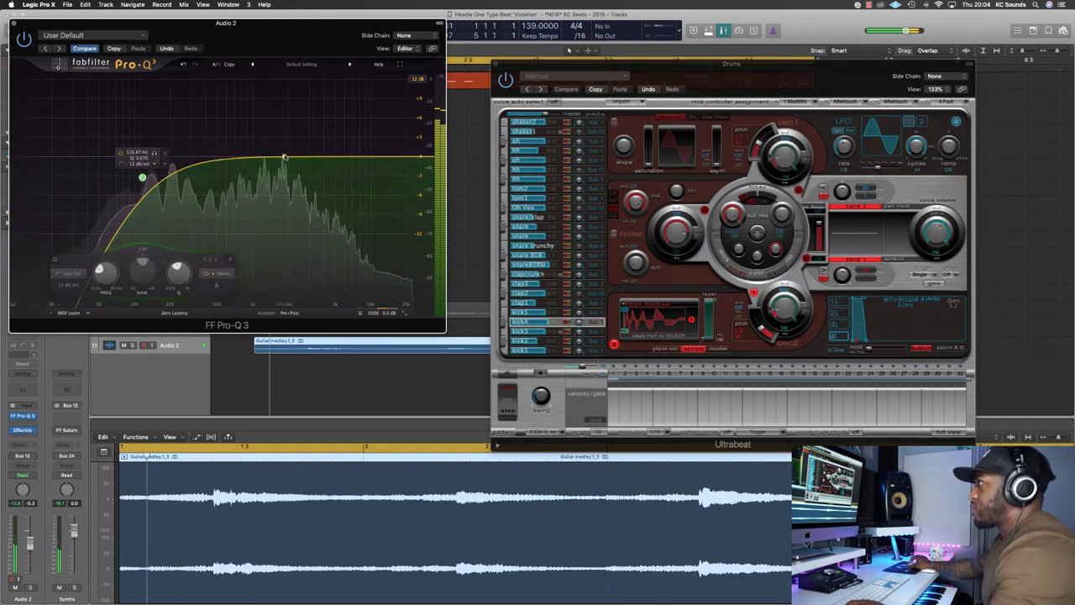
{"action": "left_click_drag", "start_coordinate": [293, 260], "coordinate": [293, 282]}
{"action": "key", "text": "super+w"}
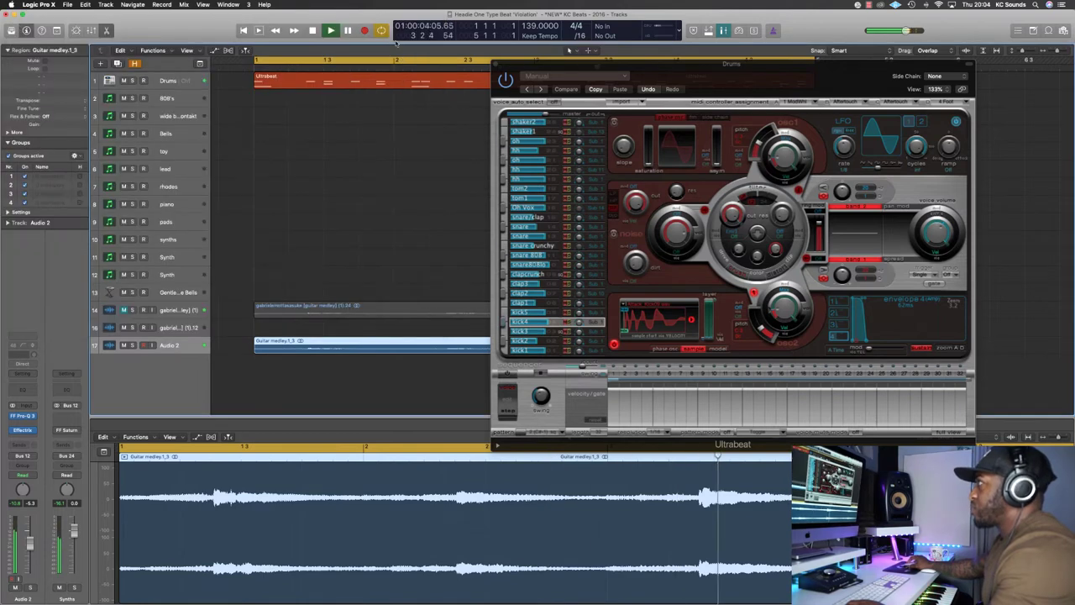
Close the Ultrabeat window and lower the Audio 2 fader to about -8.4 dB
{"action": "left_click", "coordinate": [495, 64]}
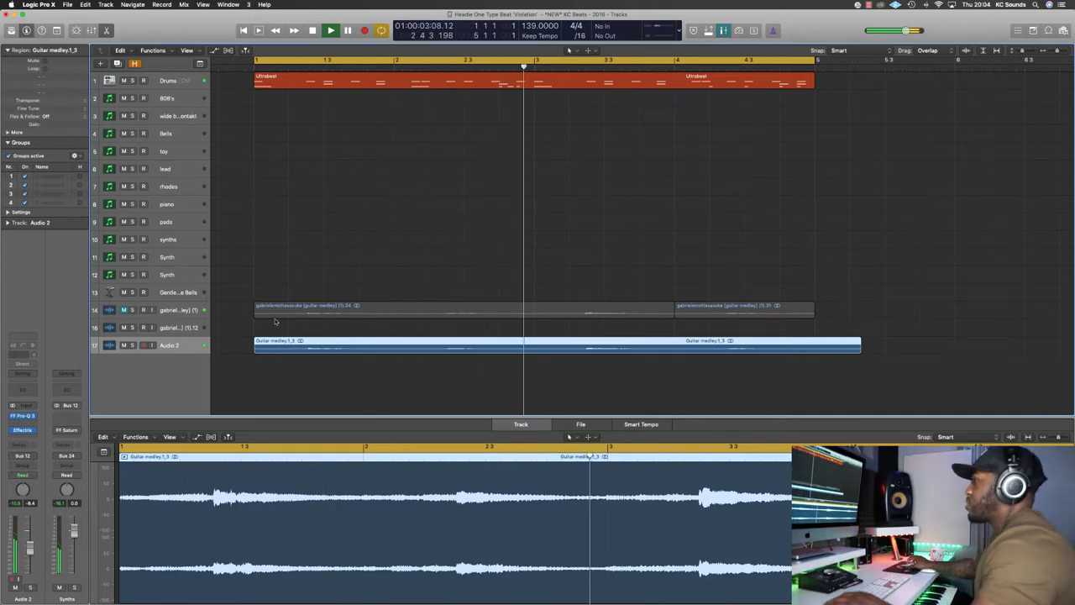
{"action": "key", "text": "super+Up"}
{"action": "key", "text": "super+Left"}
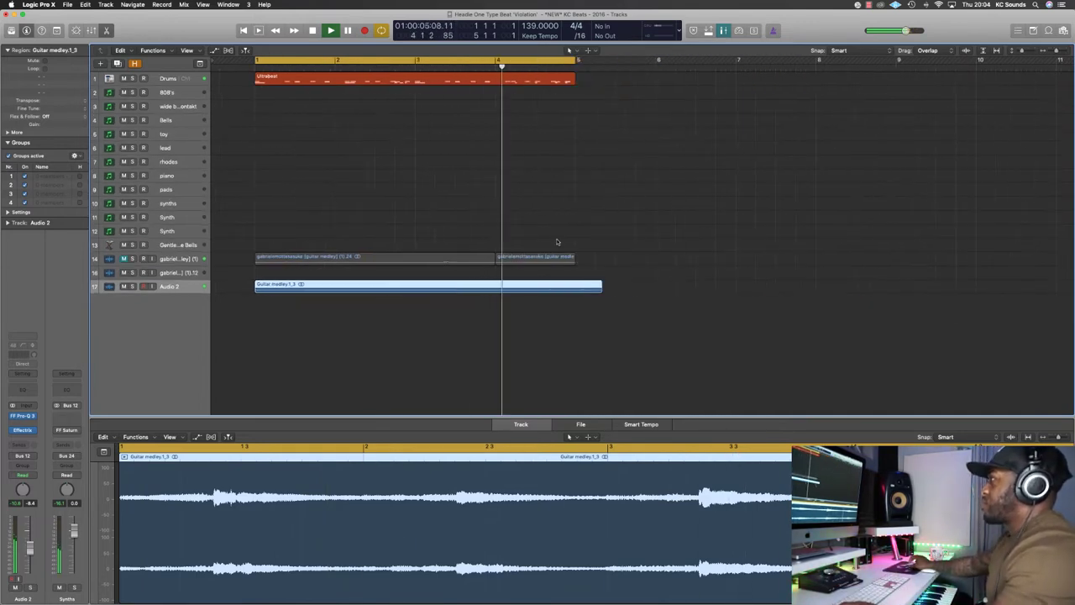
{"action": "key", "text": "super+Down"}
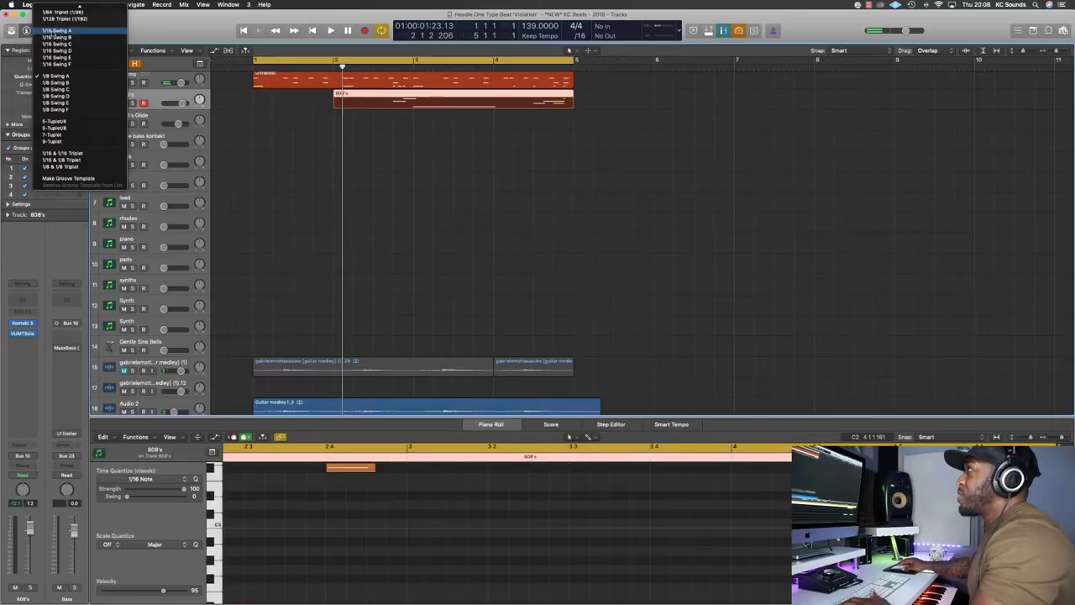
Quantize the 808's region to 1/16 Swing A and stop playback
{"action": "key", "text": "space"}
{"action": "key", "text": "super+Down"}
{"action": "key", "text": "super+Down"}
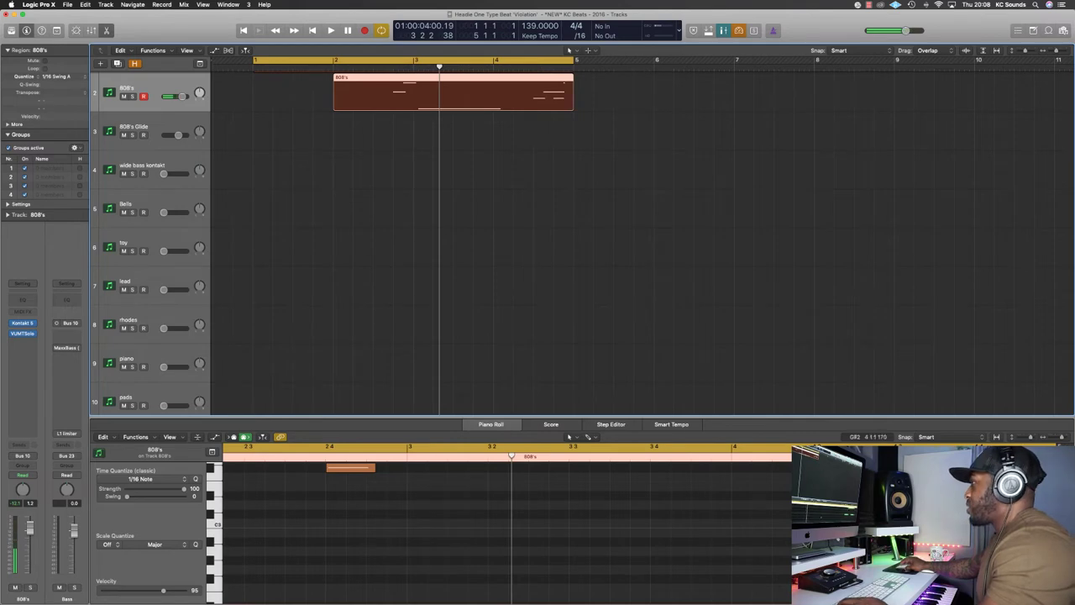
{"action": "scroll", "coordinate": [636, 557], "scroll_direction": "left", "scroll_amount": 3}
{"action": "scroll", "coordinate": [636, 558], "scroll_direction": "up", "scroll_amount": 2}
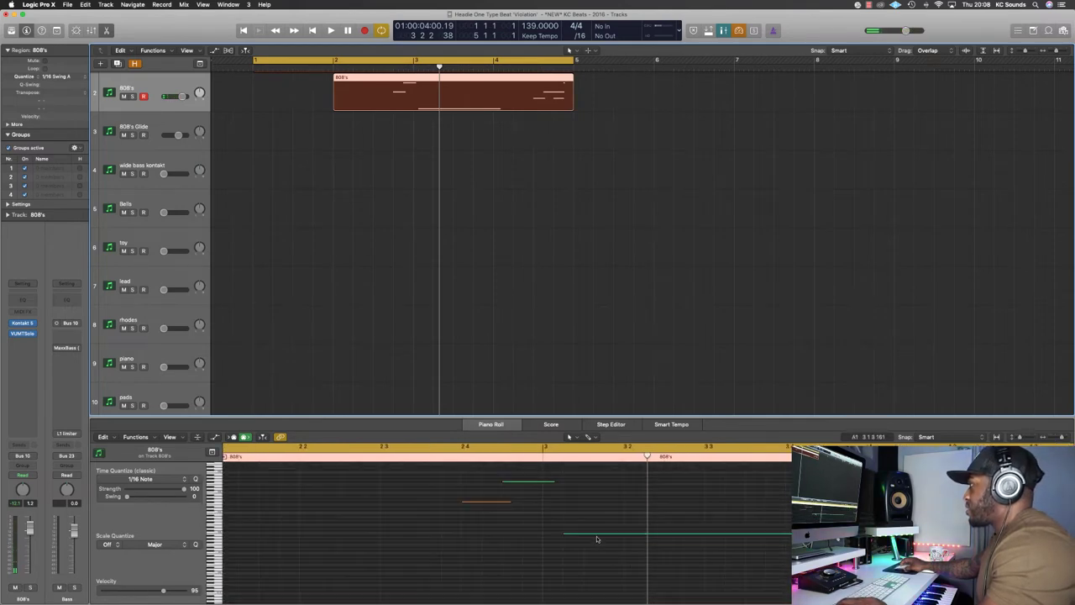
Copy the long 808 note from bar 3 to bar 1, extending the 808's region back to bar 1, and replay the loop
{"action": "left_click_drag", "start_coordinate": [596, 539], "coordinate": [345, 514]}
{"action": "key", "text": "space"}
{"action": "key", "text": "super+Left"}
{"action": "key", "text": "space"}
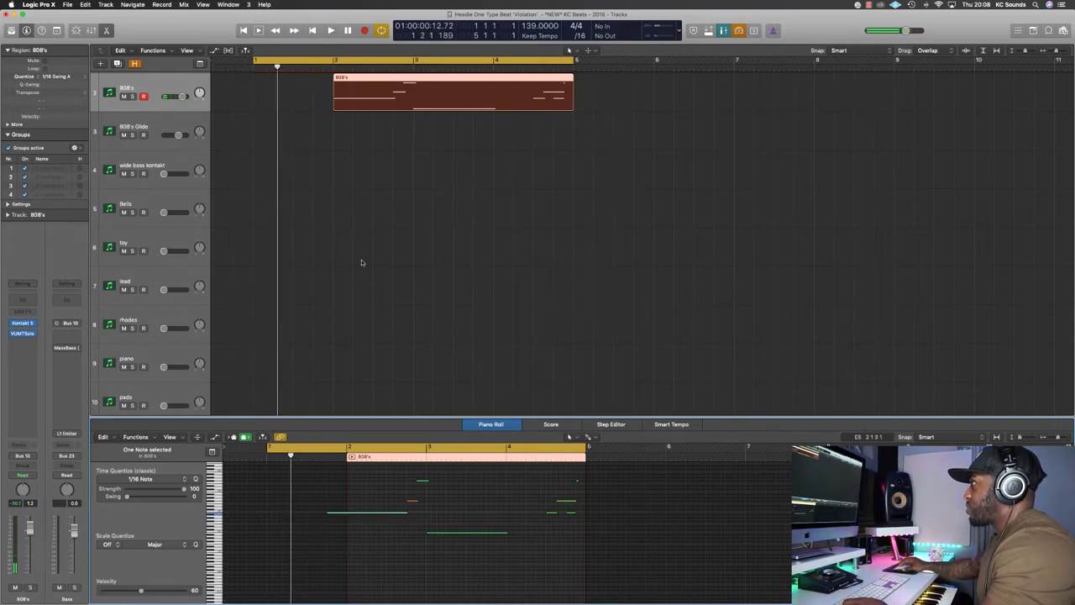
{"action": "left_click_drag", "start_coordinate": [334, 105], "coordinate": [256, 104]}
{"action": "left_click_drag", "start_coordinate": [350, 512], "coordinate": [300, 520]}
{"action": "key", "text": "space"}
{"action": "key", "text": "space"}
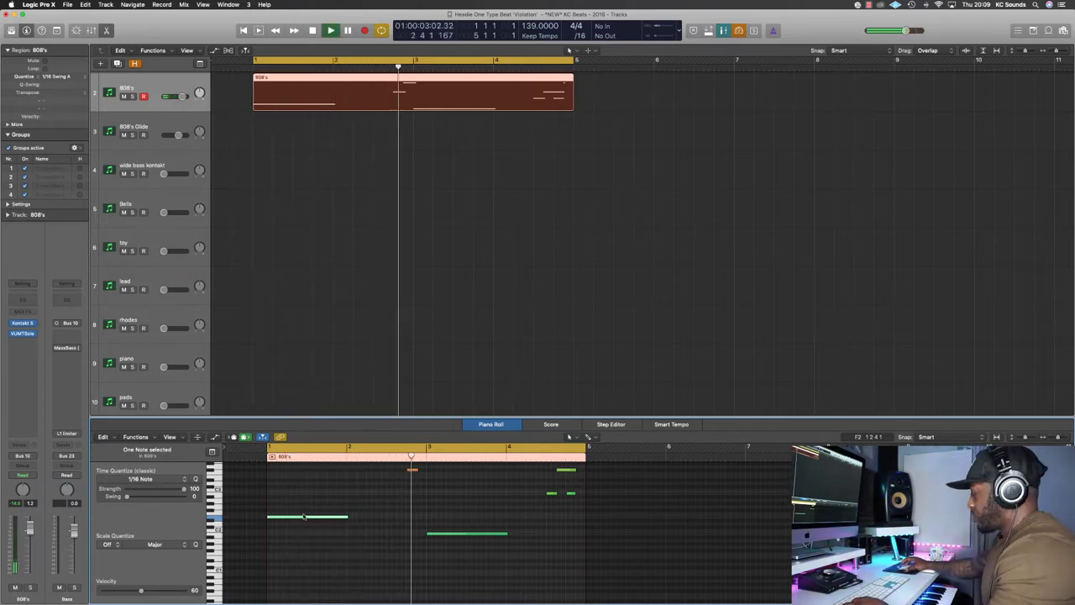
Move the Audio 2 track above the two guitar medley tracks and replay the loop with the 808's region selected
{"action": "key", "text": "space"}
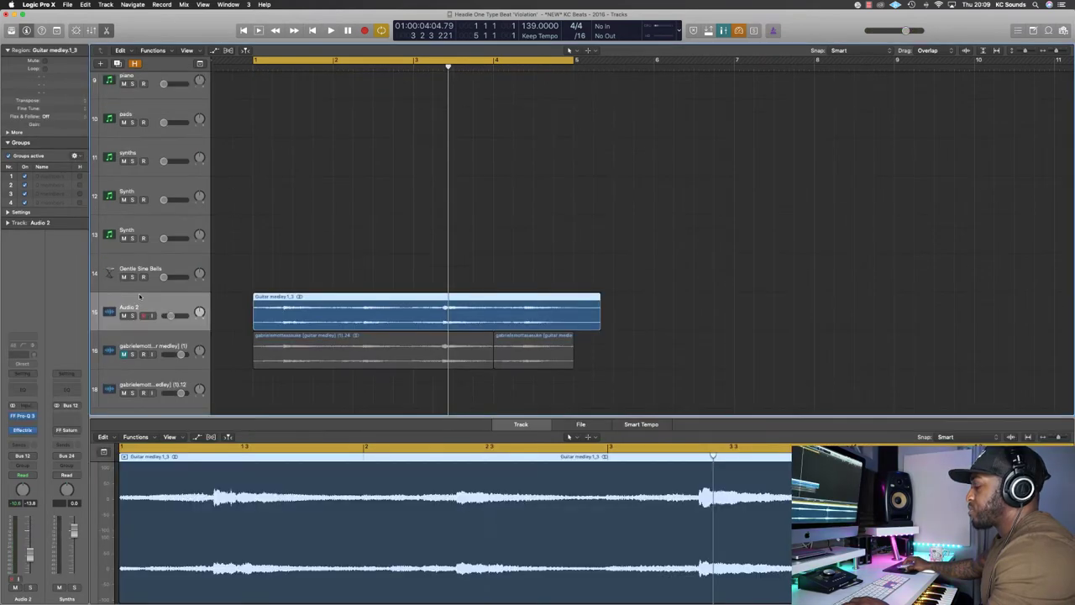
{"action": "key", "text": "space"}
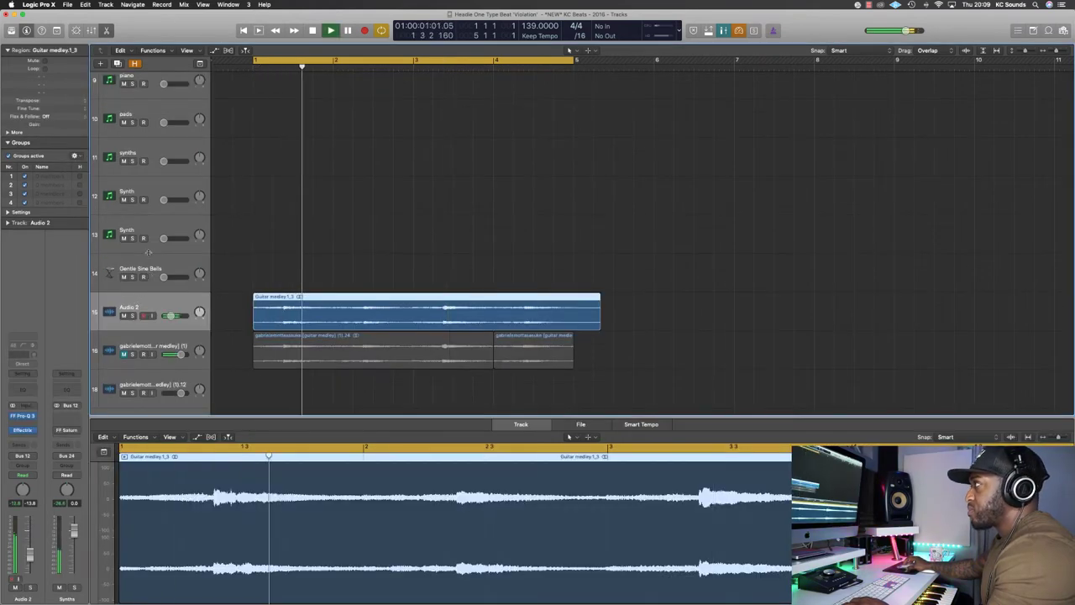
{"action": "key", "text": "super+Up"}
{"action": "key", "text": "super+Up"}
{"action": "key", "text": "super+Up"}
{"action": "key", "text": "space"}
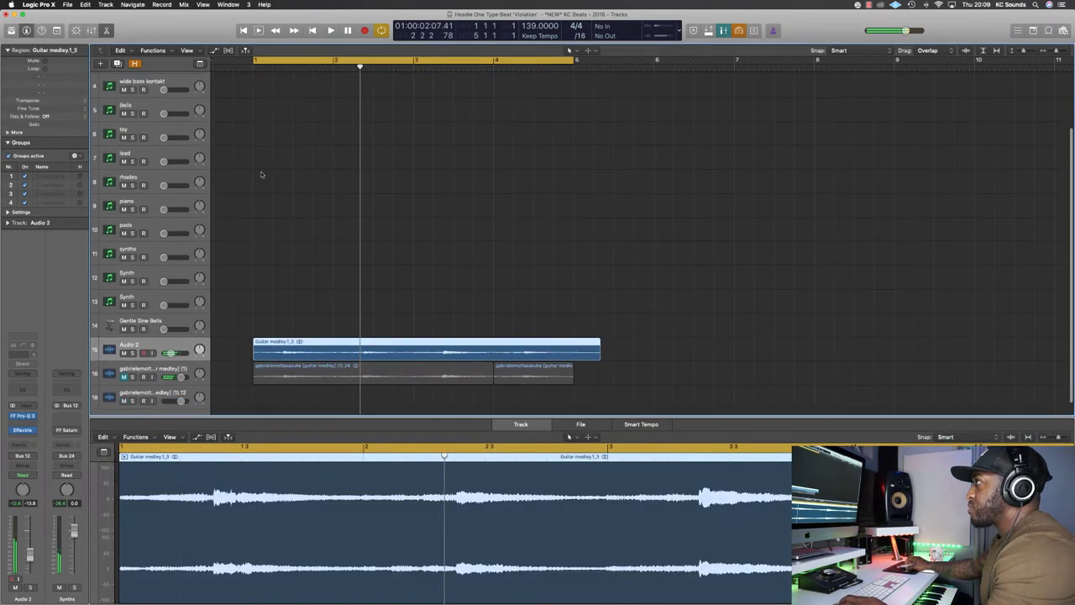
{"action": "key", "text": "super+Up"}
{"action": "key", "text": "space"}
{"action": "left_click", "coordinate": [277, 91]}
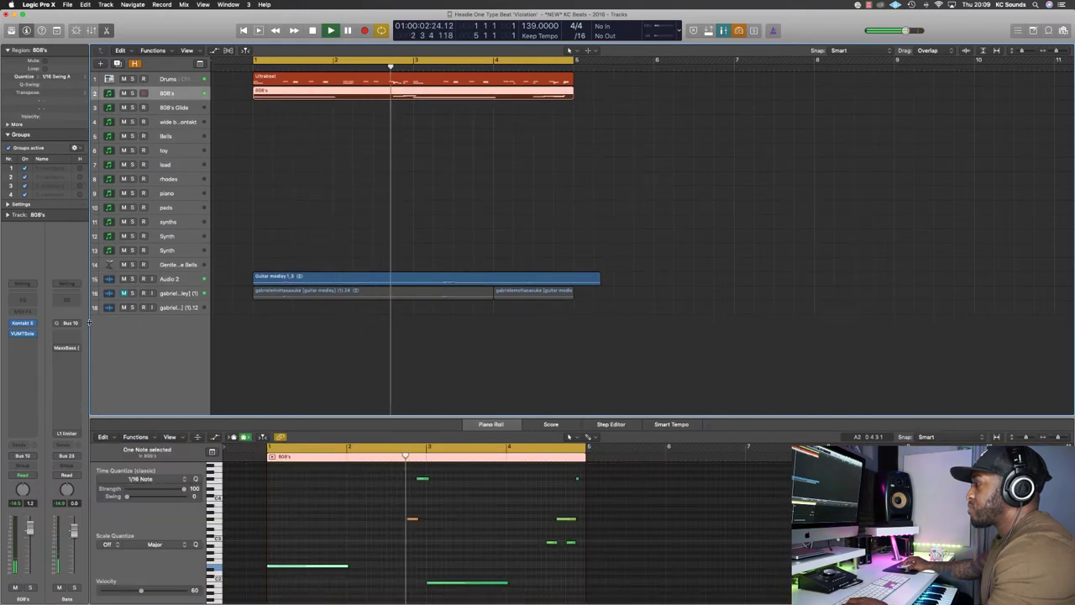
{"action": "key", "text": "space"}
Delete the 808's region from the 808's track
{"action": "left_click", "coordinate": [473, 426]}
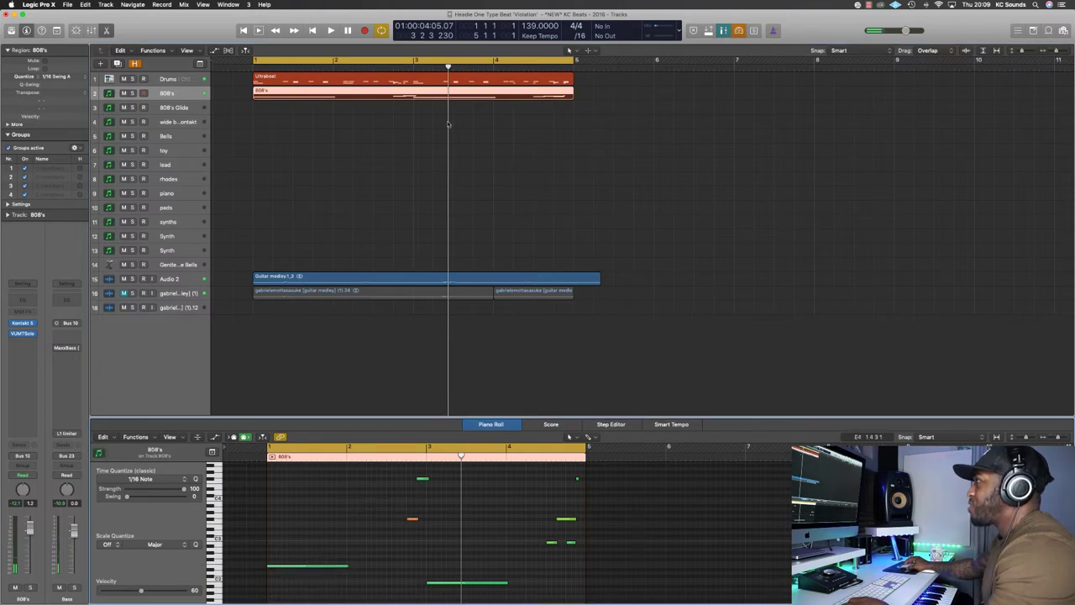
{"action": "left_click", "coordinate": [392, 89]}
{"action": "left_click", "coordinate": [393, 107]}
{"action": "left_click", "coordinate": [398, 98]}
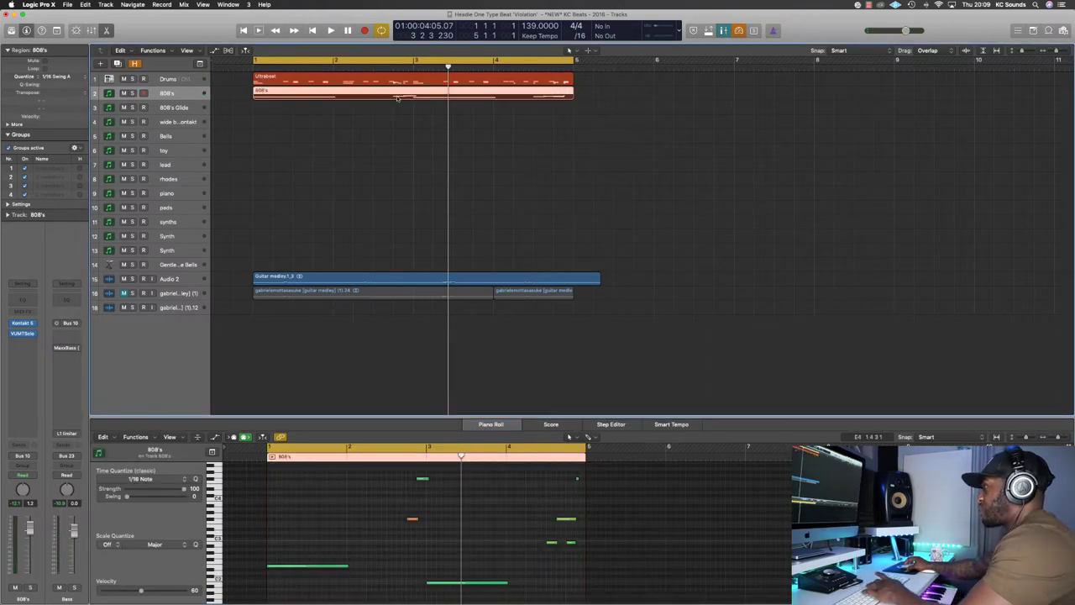
{"action": "key", "text": "Delete"}
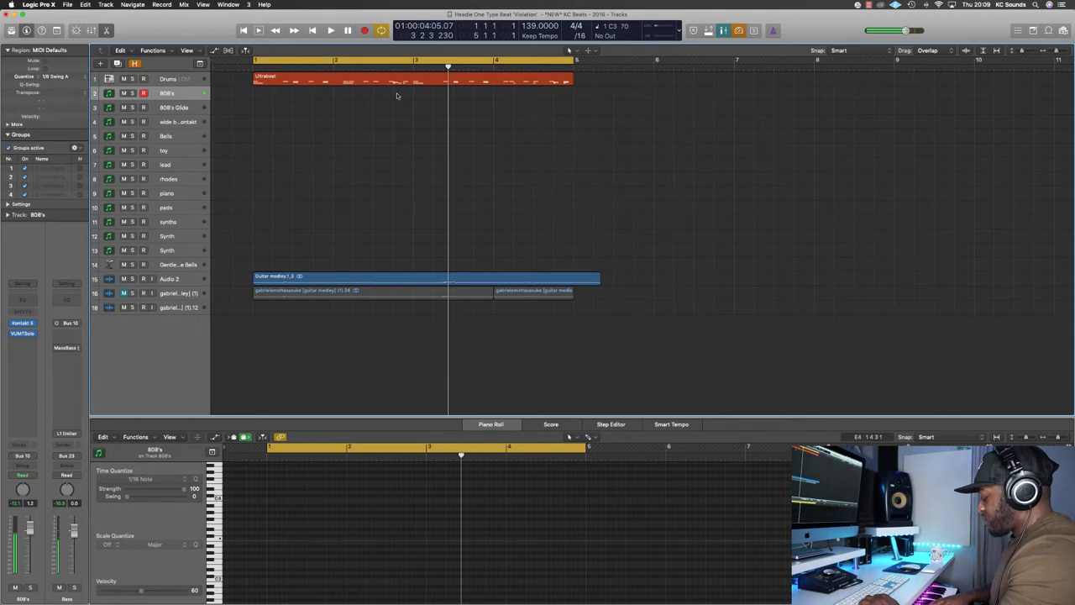
Record a new four-bar 808's pattern over the loop and quantize it to 1/16 Swing A
{"action": "key", "text": "space"}
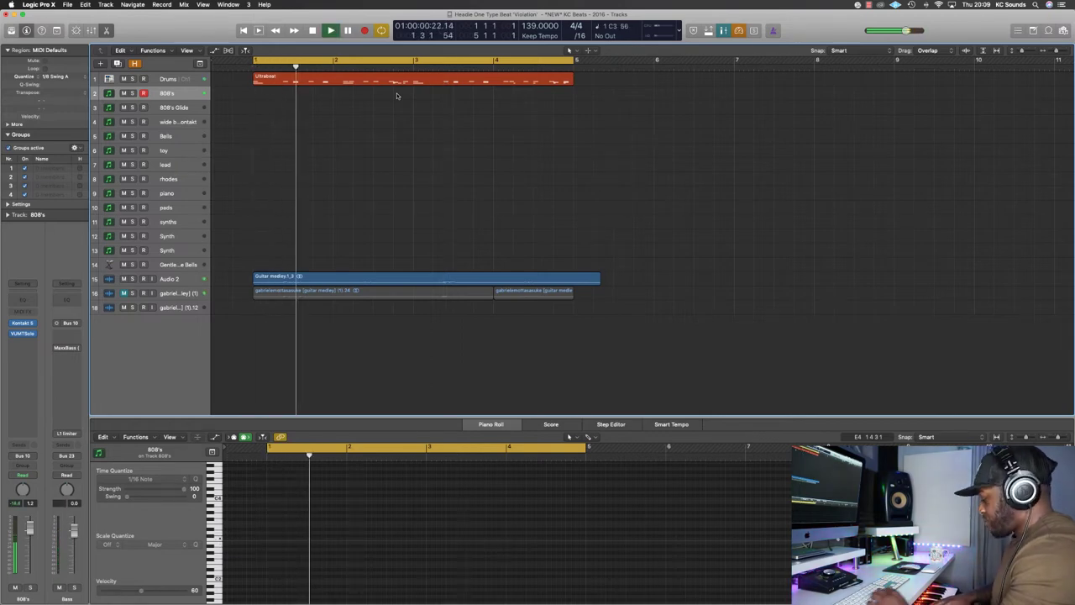
{"action": "key", "text": "space"}
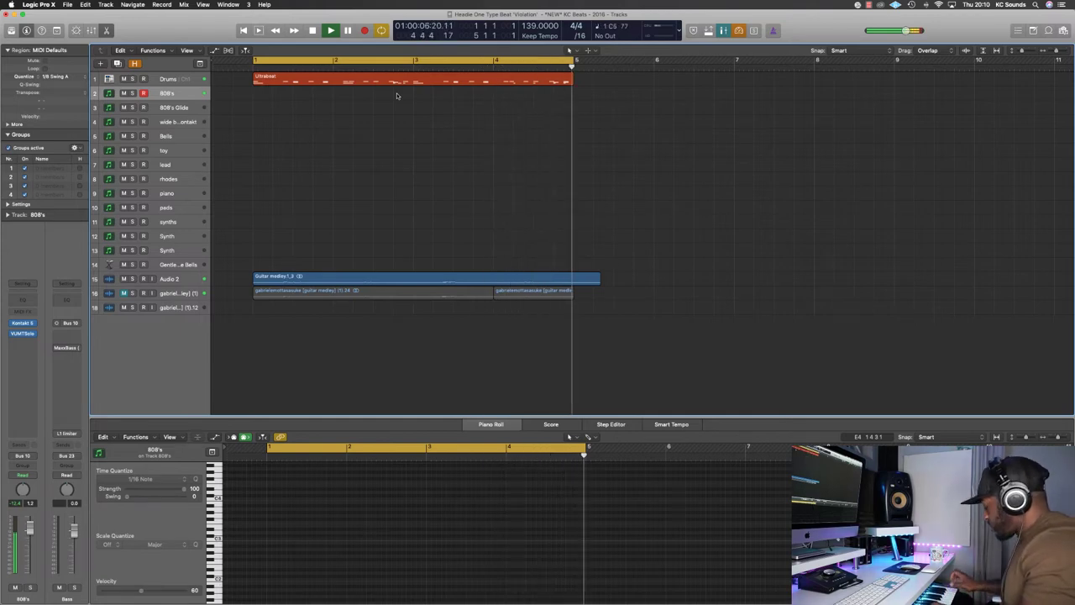
{"action": "key", "text": "space"}
{"action": "left_click", "coordinate": [53, 76]}
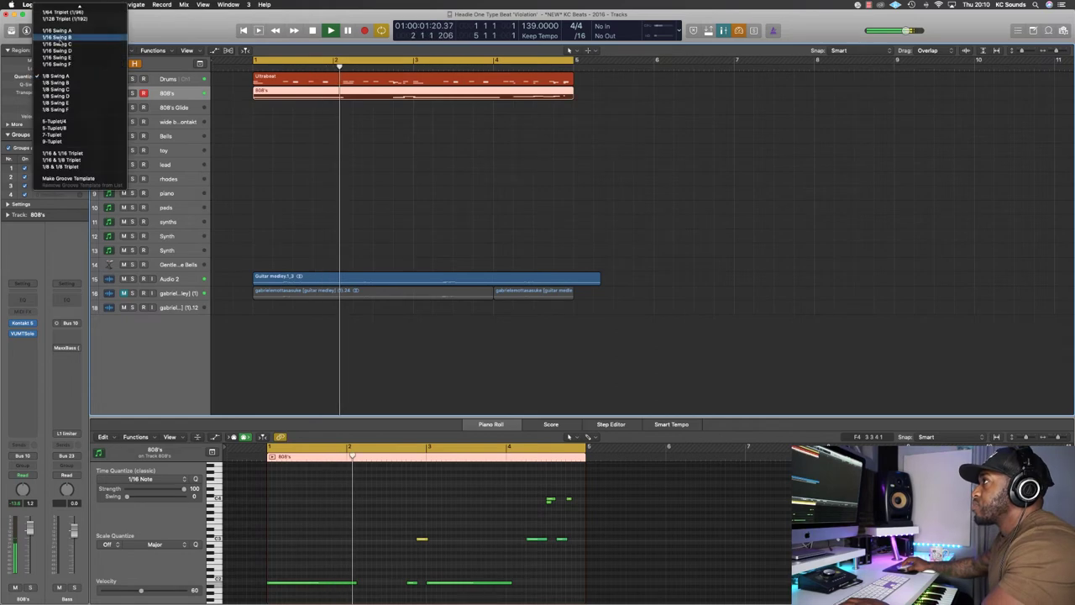
{"action": "left_click", "coordinate": [59, 32]}
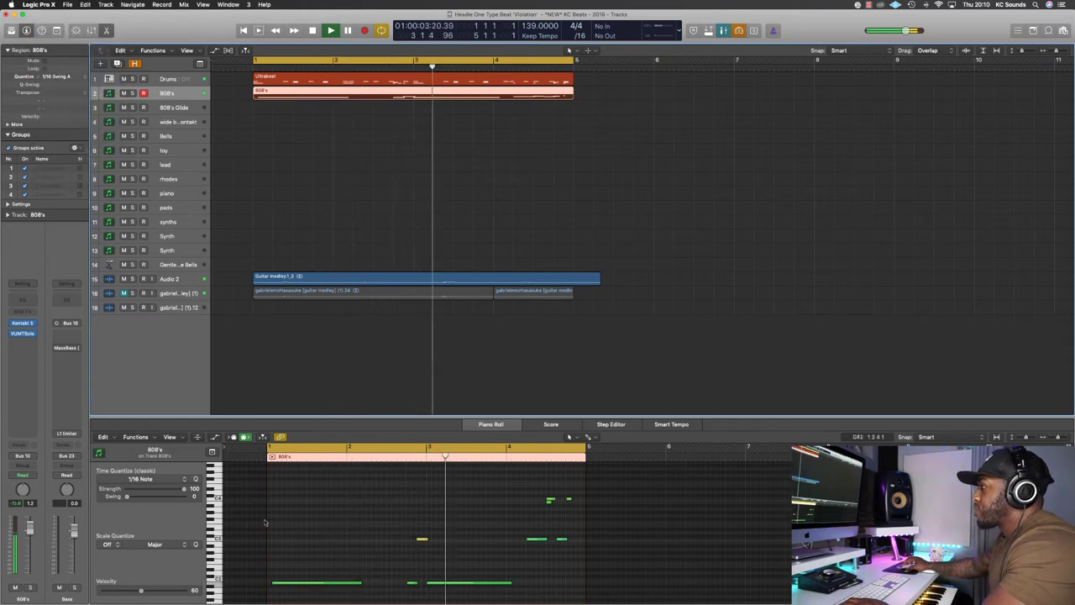
Align the first 808 note with the start of bar 1 and nudge the overlapping short high note in bar 4 earlier
{"action": "left_click", "coordinate": [292, 583]}
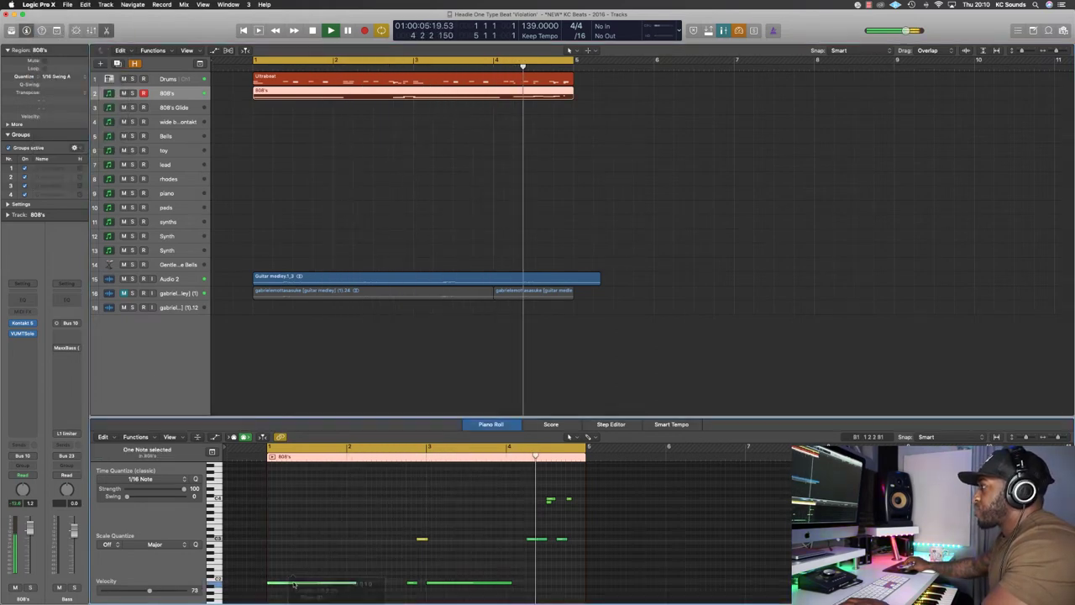
{"action": "left_click_drag", "start_coordinate": [547, 504], "coordinate": [543, 502]}
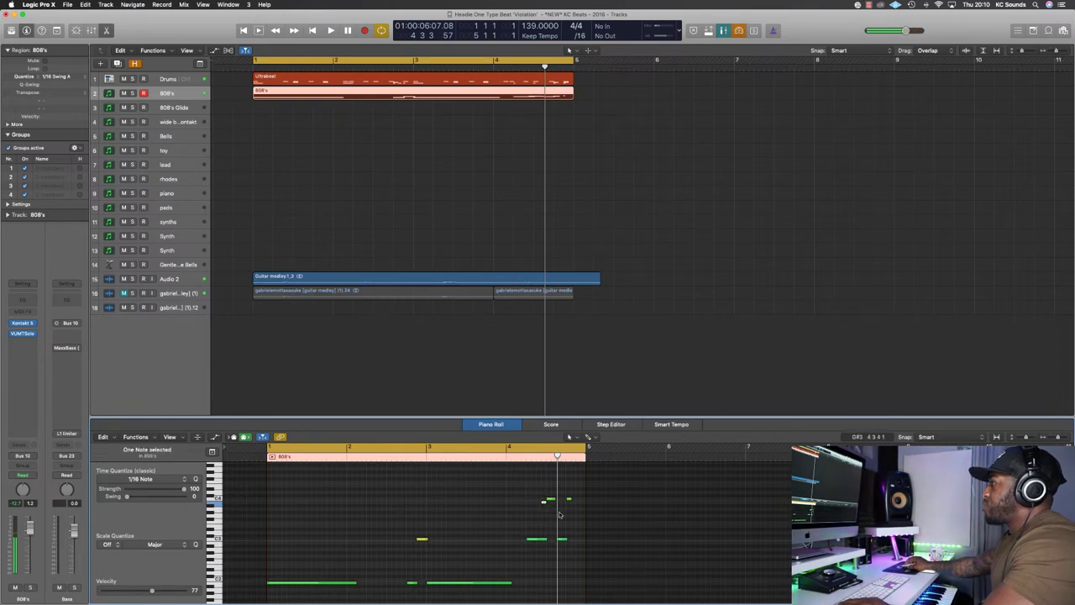
Loop bar 4 and move its two adjoining high 808 notes and its second low note slightly earlier
{"action": "scroll", "coordinate": [485, 485], "scroll_direction": "up", "scroll_amount": 3}
{"action": "left_click_drag", "start_coordinate": [466, 446], "coordinate": [602, 460]}
{"action": "key", "text": "space"}
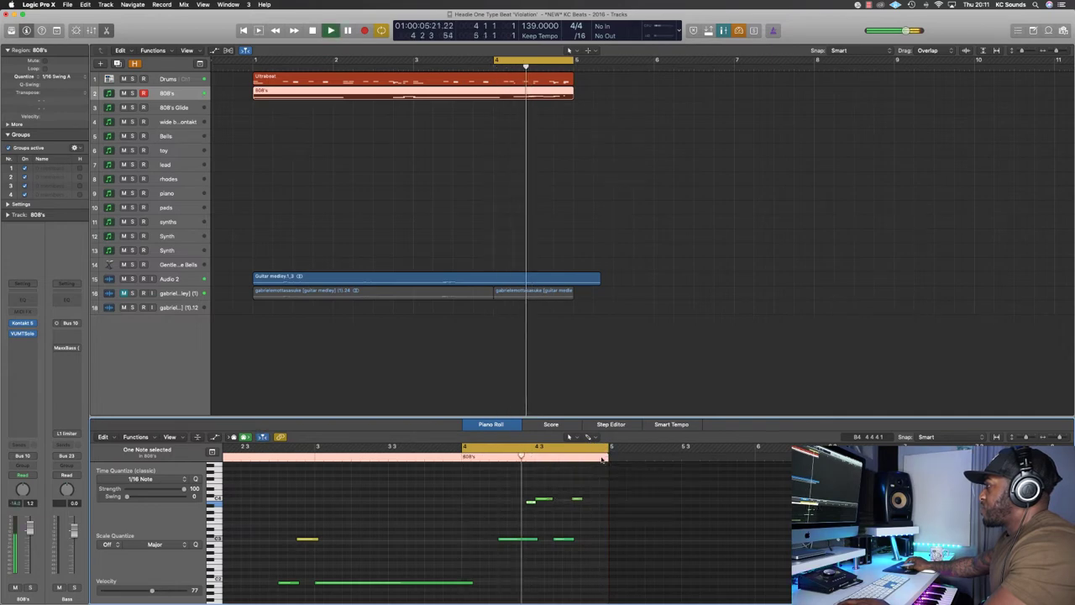
{"action": "left_click_drag", "start_coordinate": [544, 501], "coordinate": [535, 502]}
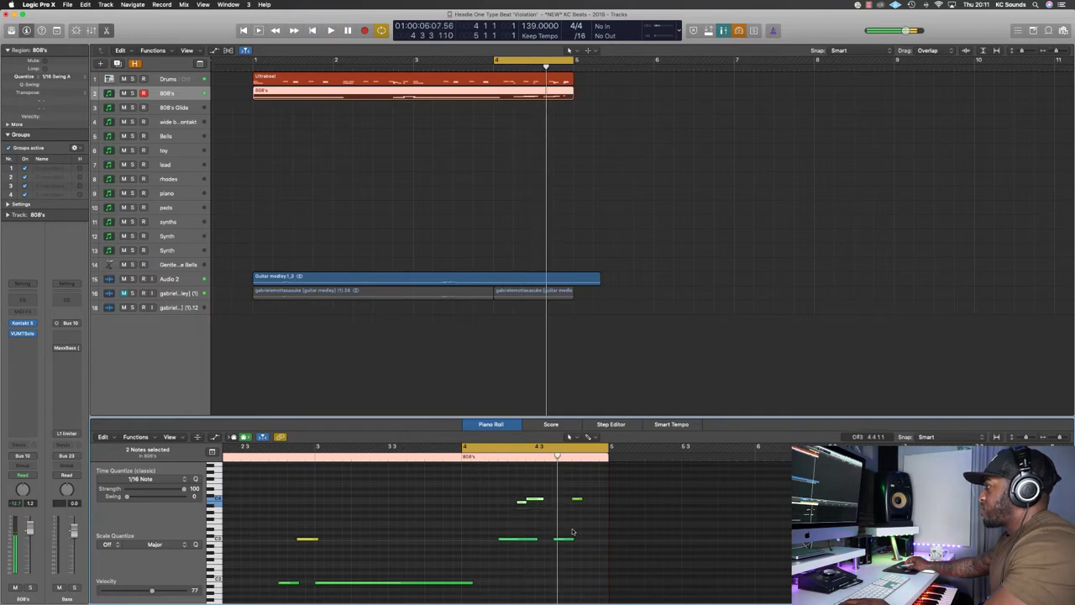
{"action": "left_click_drag", "start_coordinate": [566, 541], "coordinate": [504, 539]}
{"action": "key", "text": "super+Up"}
{"action": "key", "text": "super+Up"}
{"action": "left_click", "coordinate": [535, 527]}
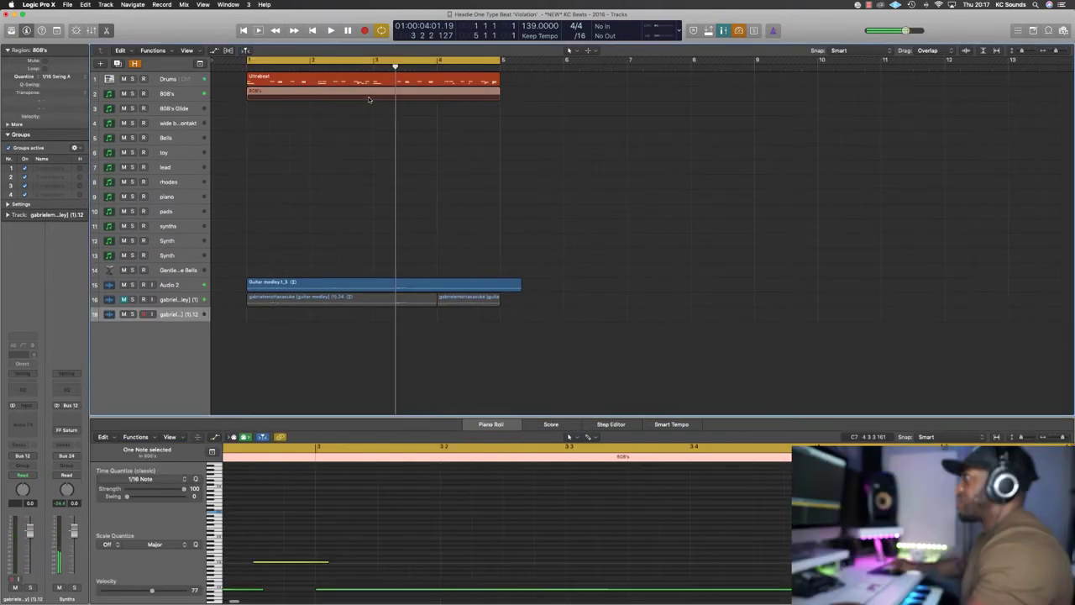
Loop from bar 2 beat 3 to bar 5 and raise the 808 note leading into bar 3 by an octave
{"action": "key", "text": "super+Left"}
{"action": "left_click_drag", "start_coordinate": [350, 56], "coordinate": [502, 60]}
{"action": "key", "text": "space"}
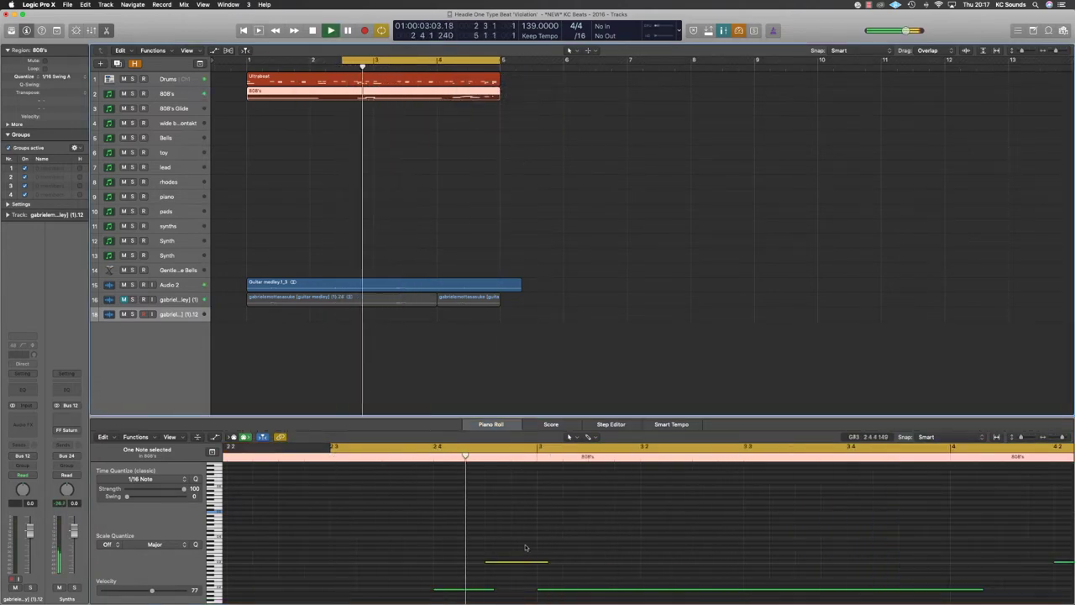
{"action": "left_click", "coordinate": [501, 561]}
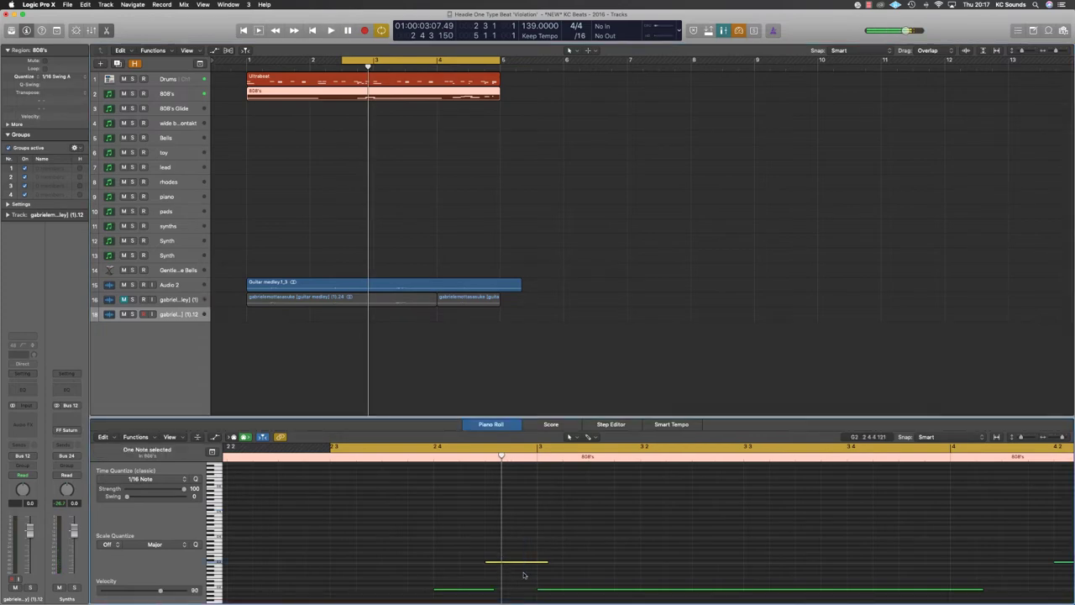
{"action": "key", "text": "space"}
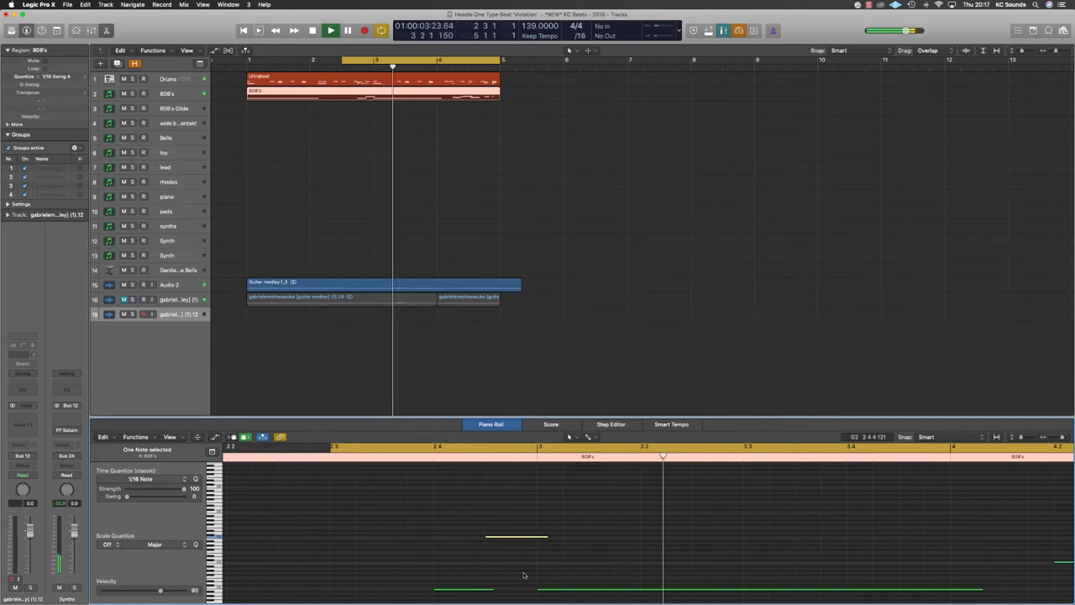
Loop bar 4 to rearrange its last 808 notes, and cycle the whole 808's region on the 808's Glide track
{"action": "scroll", "coordinate": [524, 575], "scroll_direction": "right", "scroll_amount": 2}
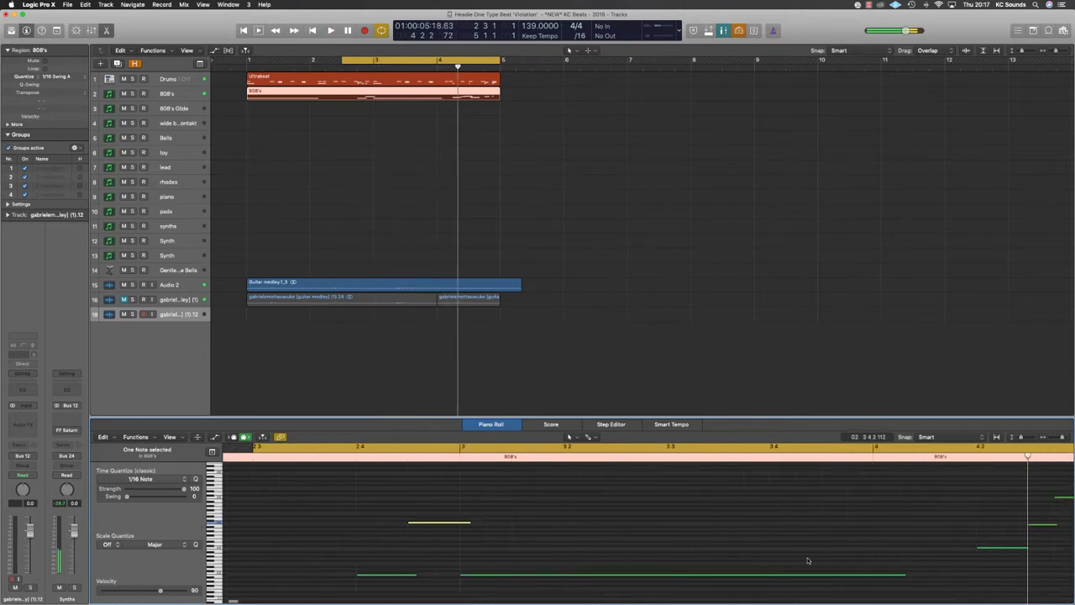
{"action": "scroll", "coordinate": [840, 559], "scroll_direction": "right", "scroll_amount": 2}
{"action": "scroll", "coordinate": [888, 465], "scroll_direction": "right", "scroll_amount": 4}
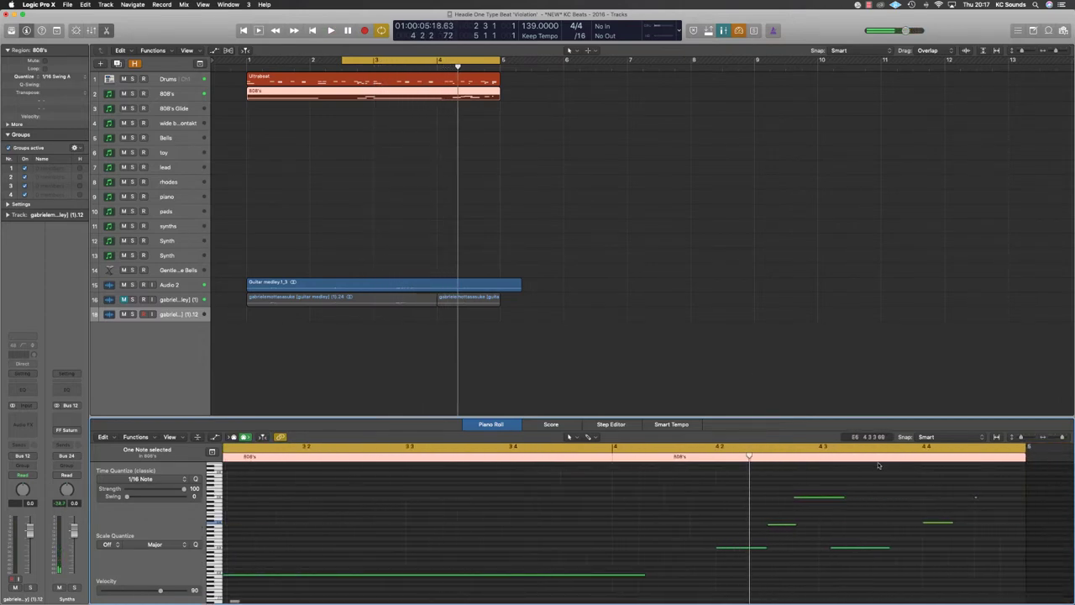
{"action": "left_click_drag", "start_coordinate": [443, 62], "coordinate": [504, 109]}
{"action": "key", "text": "cmd+u"}
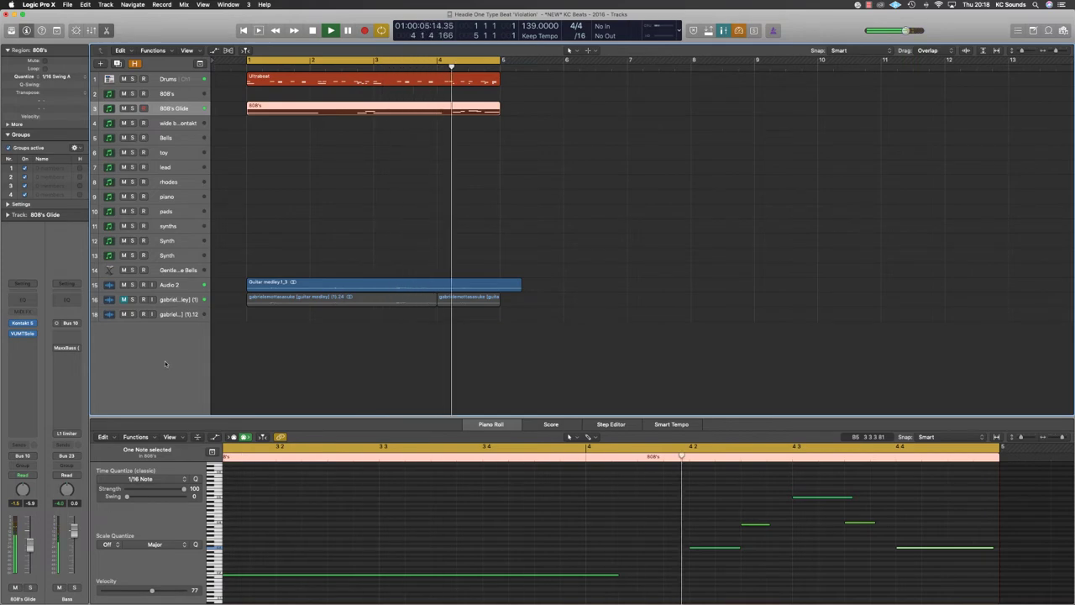
Insert a stereo SoundShifter Pitch between Pro-Q 3 and Effectrix on Audio 2, transpose it -1 semitone and move its window aside
{"action": "left_click", "coordinate": [170, 285]}
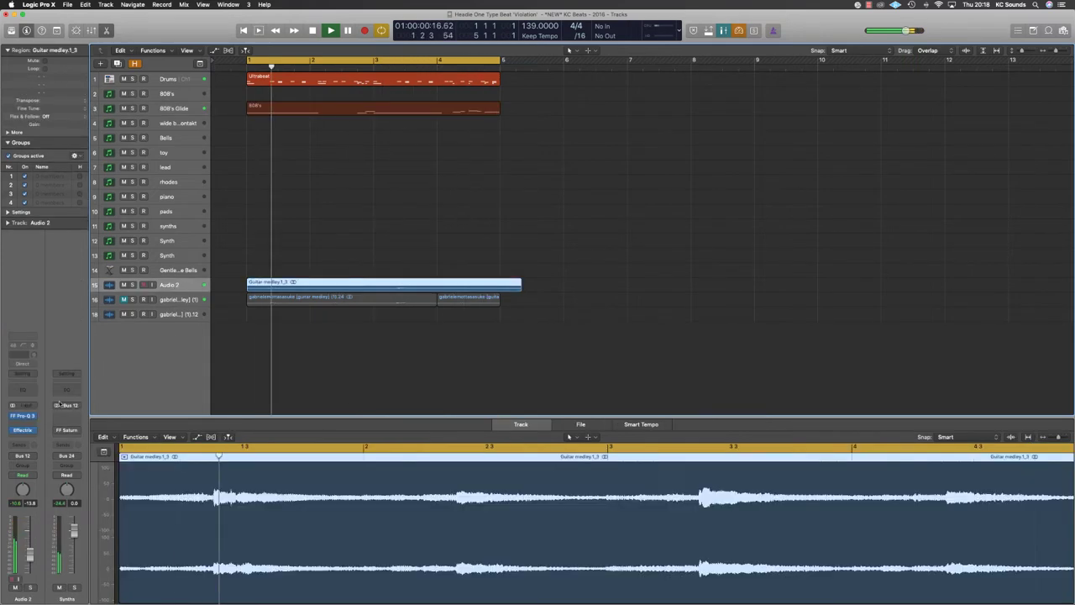
{"action": "left_click", "coordinate": [34, 419]}
{"action": "scroll", "coordinate": [79, 535], "scroll_direction": "down", "scroll_amount": 8}
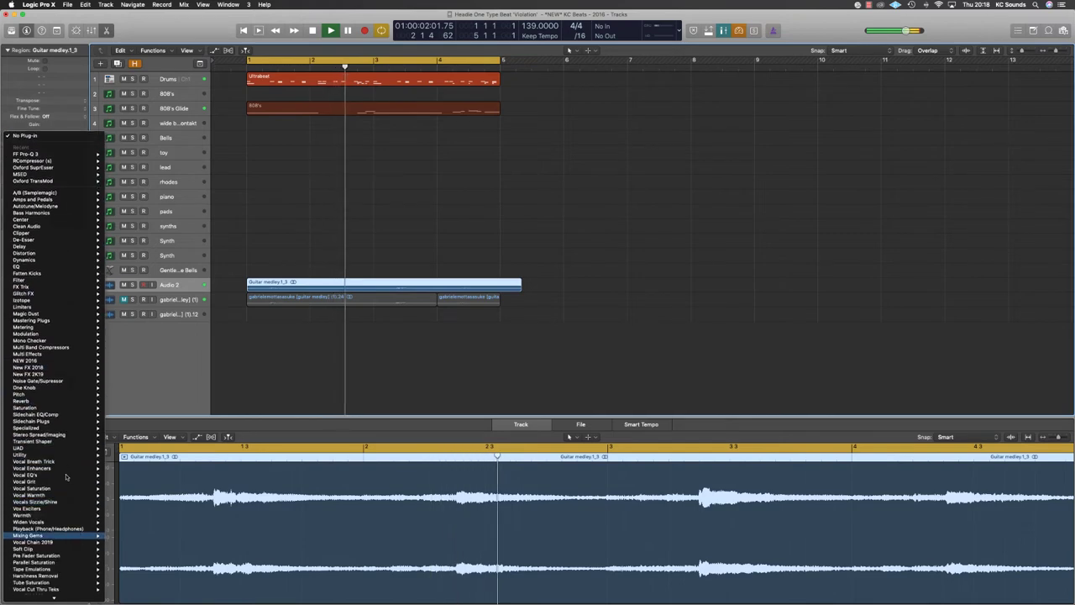
{"action": "mouse_move", "coordinate": [84, 376]}
{"action": "mouse_move", "coordinate": [139, 409]}
{"action": "left_click", "coordinate": [200, 411]}
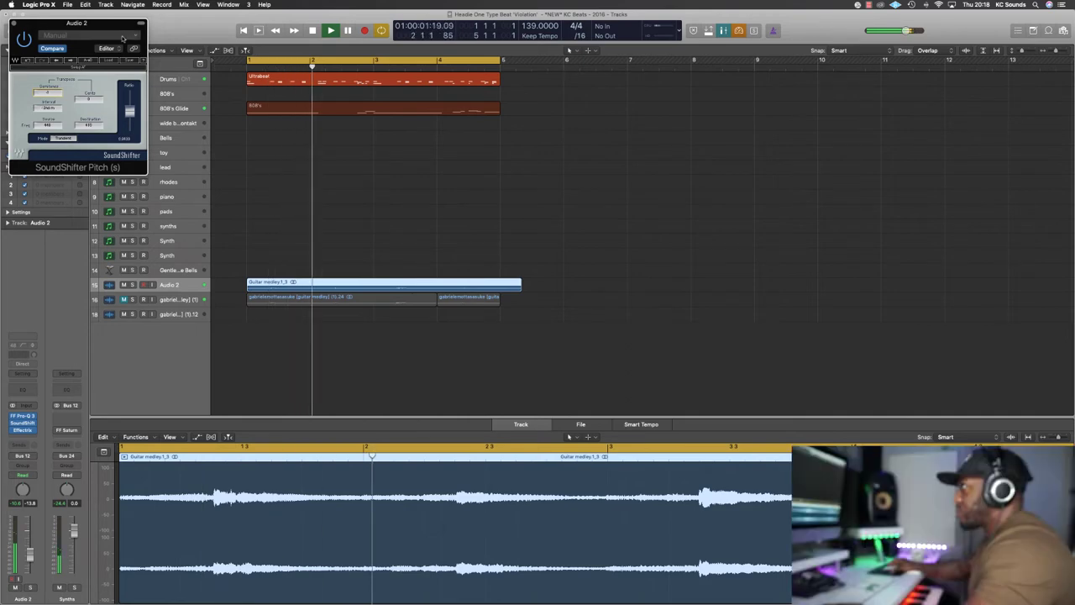
{"action": "left_click_drag", "start_coordinate": [84, 22], "coordinate": [248, 93]}
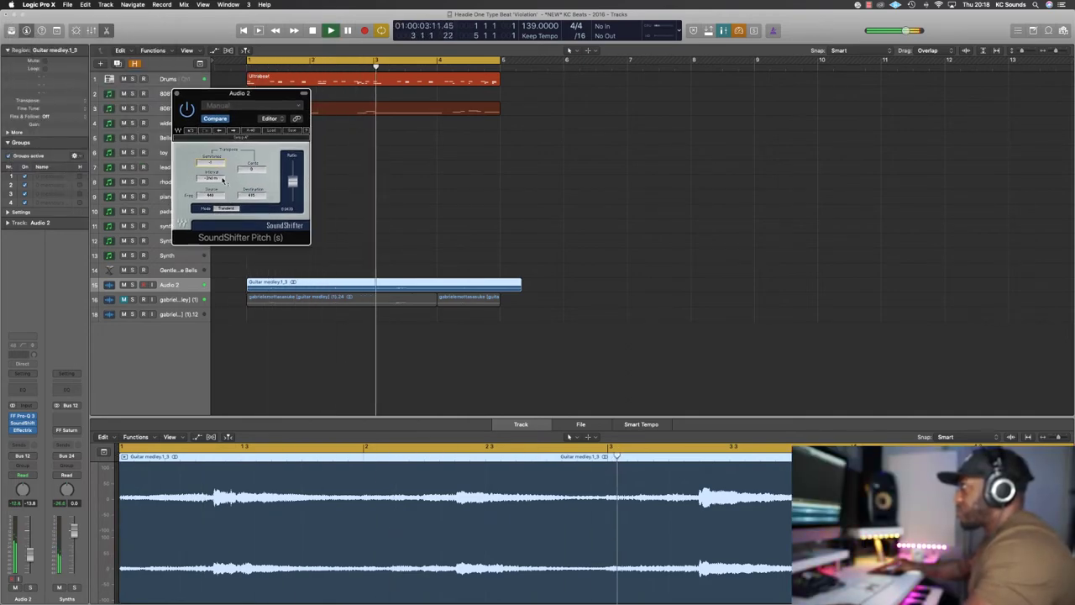
{"action": "left_click_drag", "start_coordinate": [268, 98], "coordinate": [689, 238]}
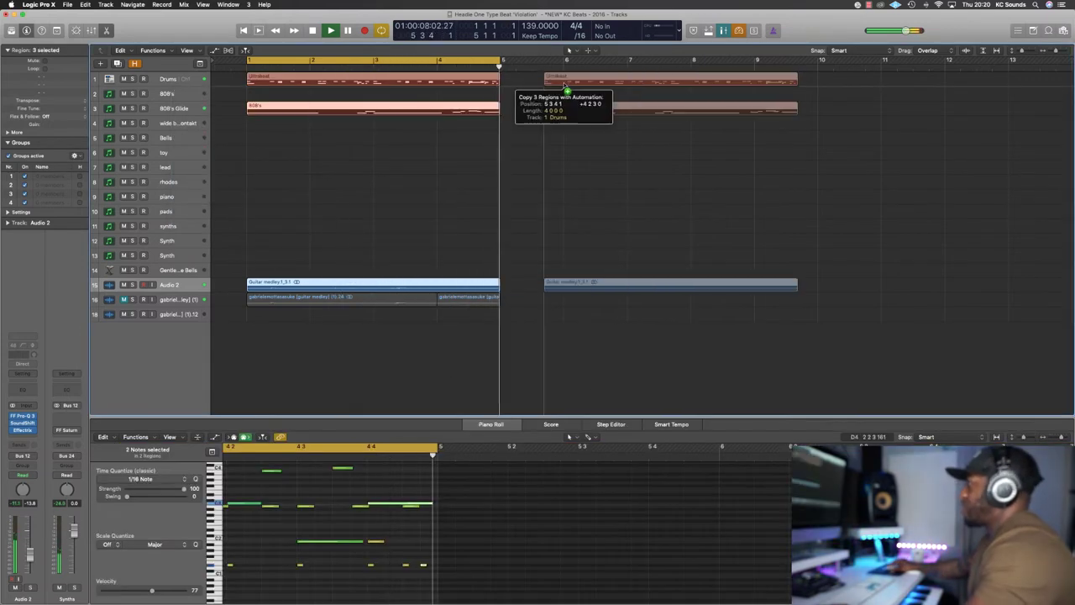
Copy the Ultrabeat, 808's and Audio 2 guitar regions from bars 1–4 so the copies start at bar 5
{"action": "left_click_drag", "start_coordinate": [563, 88], "coordinate": [746, 113]}
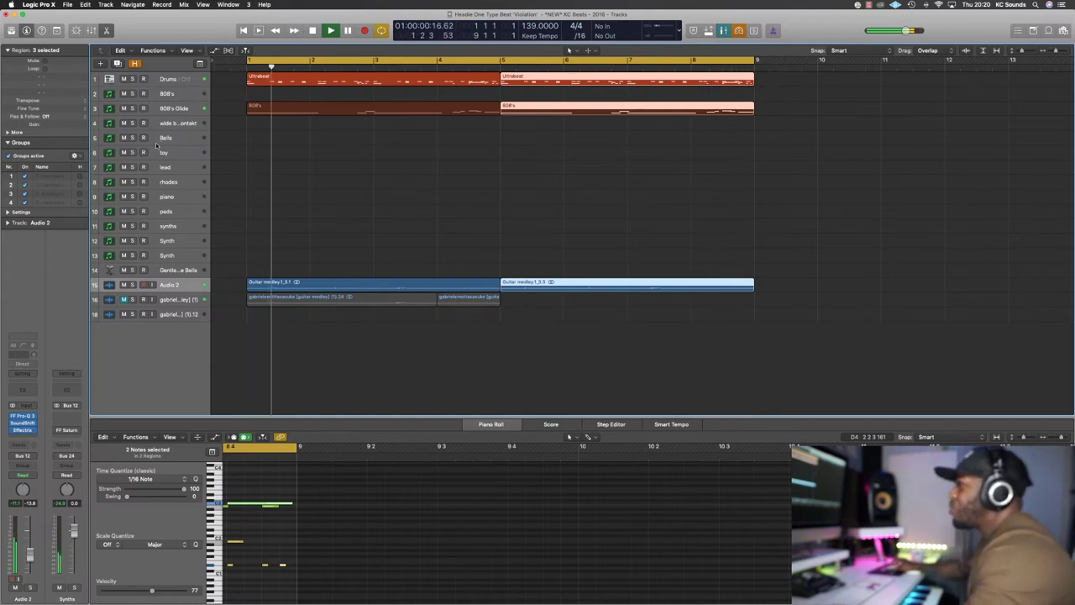
Set the Gentle Sine Bells track's volume to -5.8 dB and play the arrangement from bar 1
{"action": "left_click", "coordinate": [183, 271]}
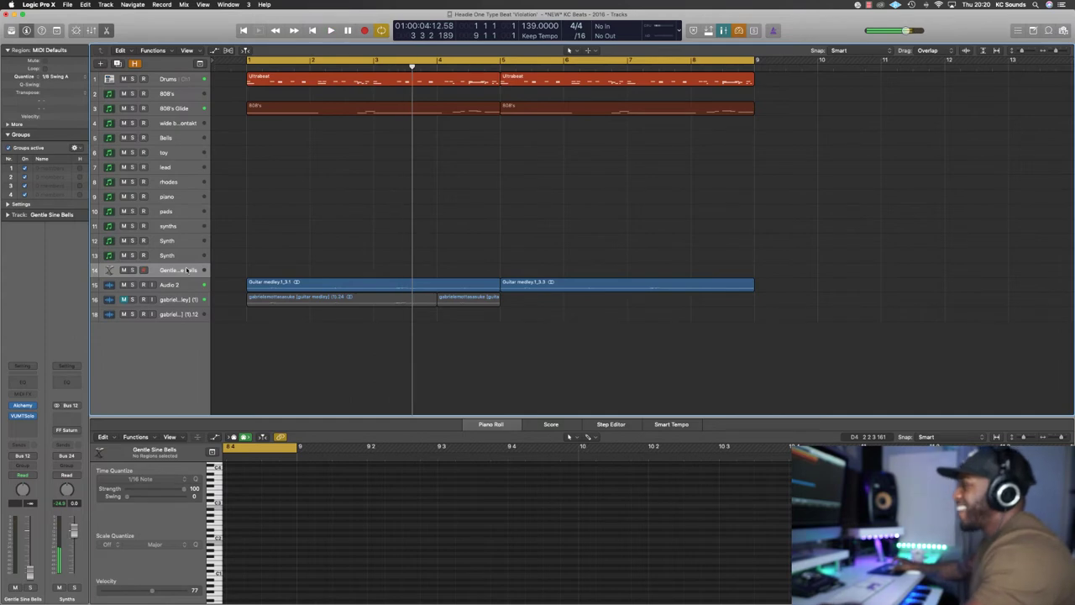
{"action": "left_click_drag", "start_coordinate": [31, 523], "coordinate": [35, 496]}
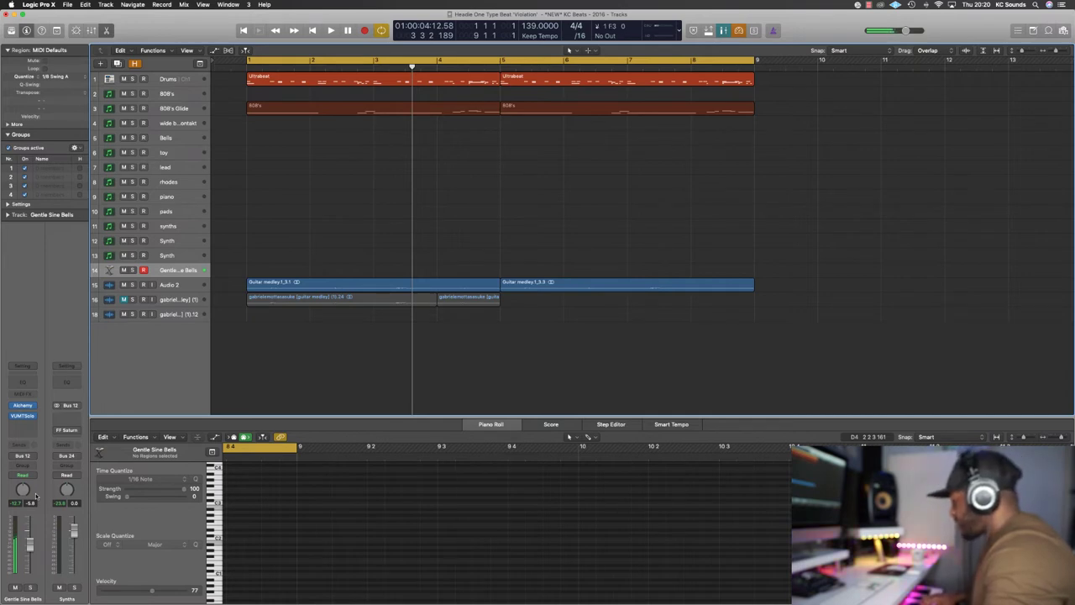
{"action": "key", "text": "Return"}
{"action": "key", "text": "space"}
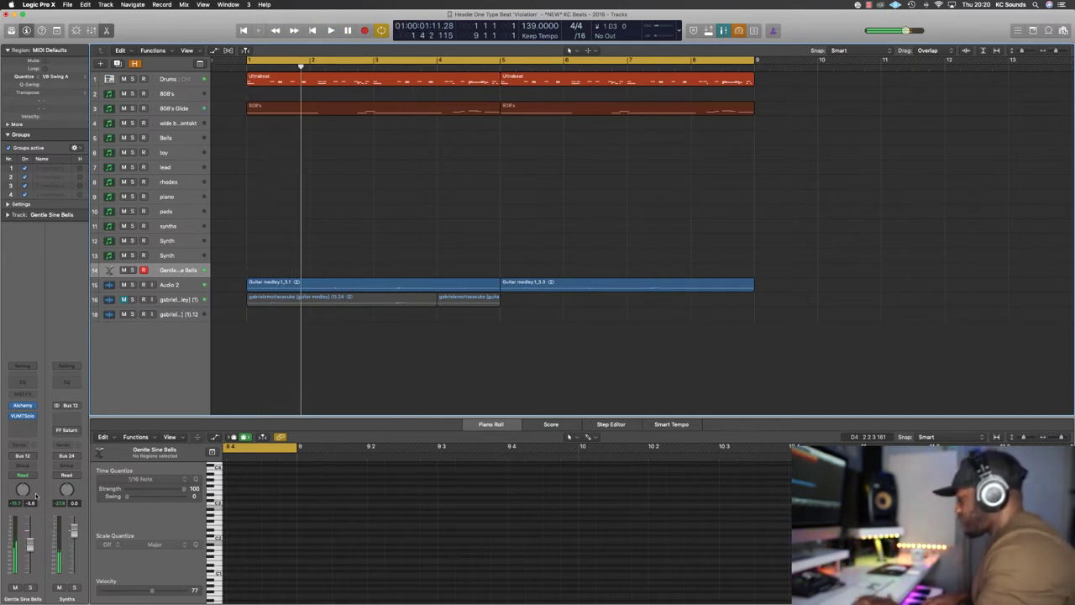
{"action": "key", "text": "space"}
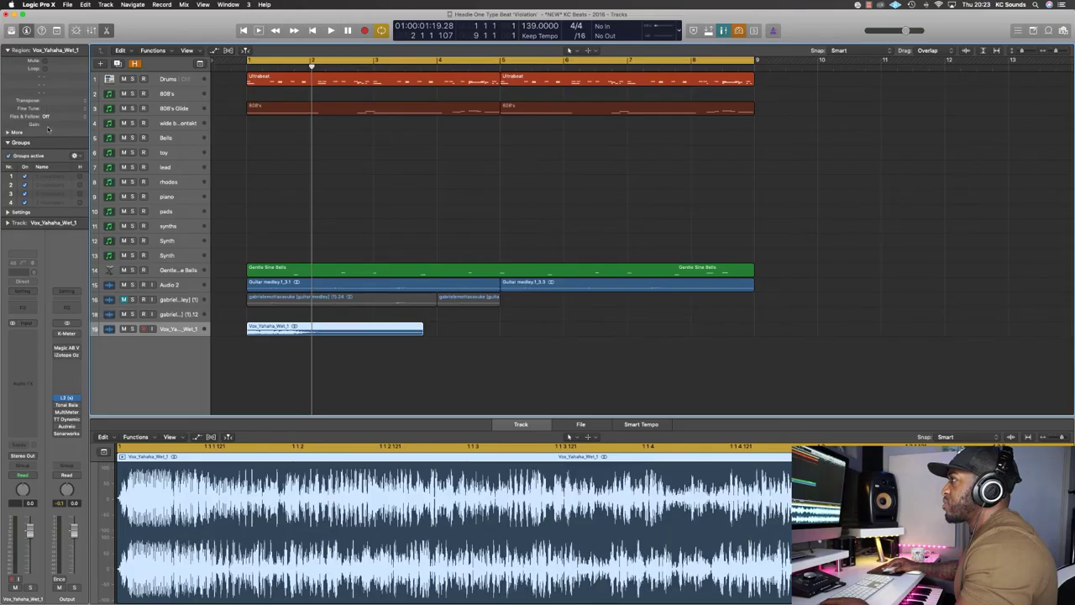
Set the Vox_Yahaha_Wet_1 region's gain to -9.0 dB and its track volume to -16.0 dB while auditioning from bar 1
{"action": "left_click_drag", "start_coordinate": [47, 129], "coordinate": [48, 156]}
{"action": "key", "text": "Return"}
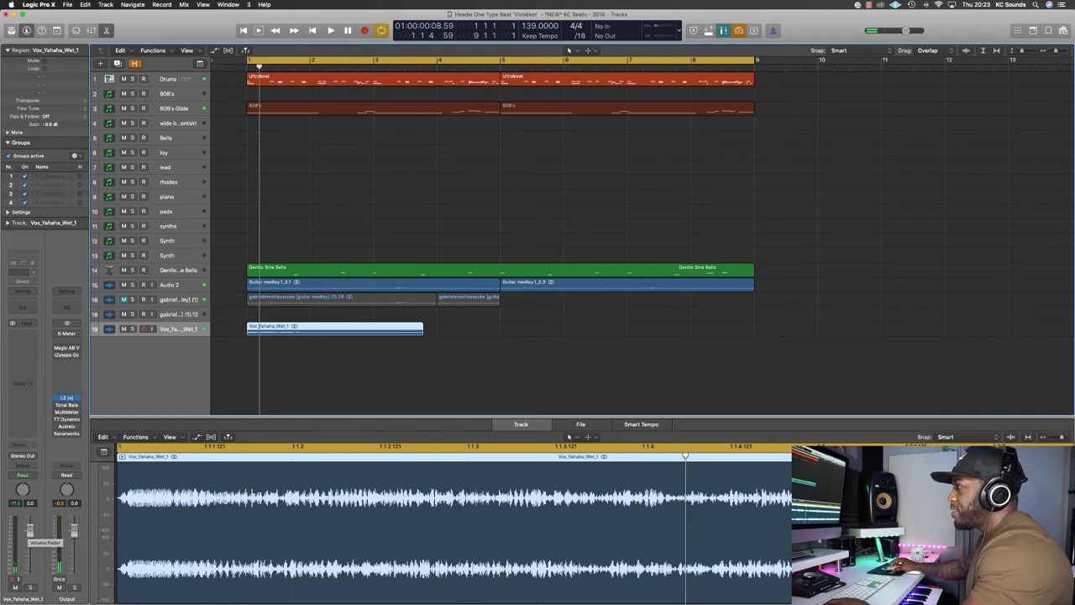
{"action": "key", "text": "Return"}
{"action": "key", "text": "Return"}
{"action": "key", "text": "space"}
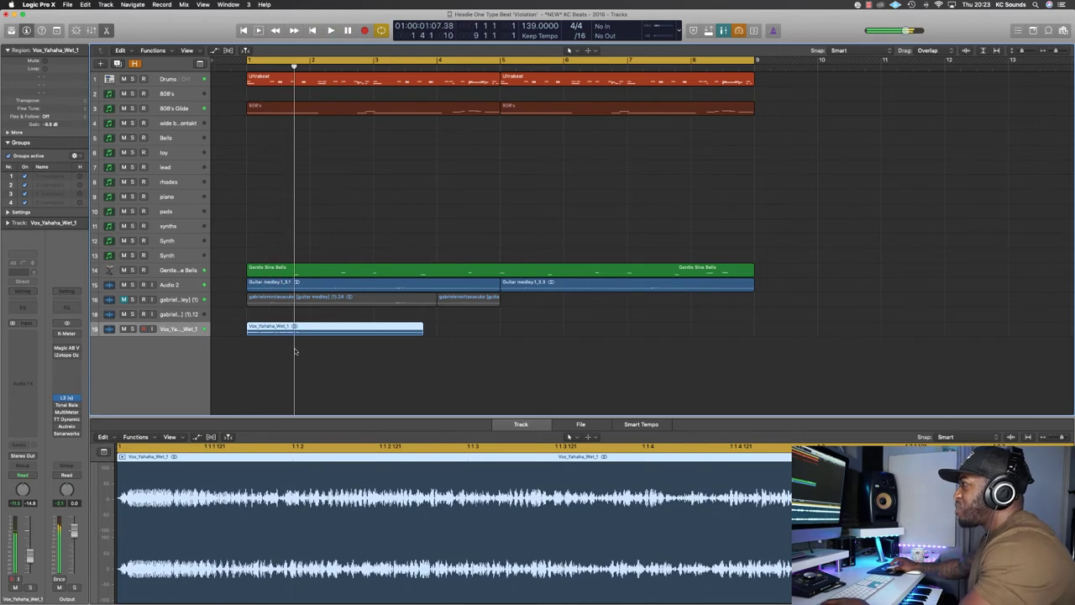
{"action": "key", "text": "Return"}
{"action": "key", "text": "space"}
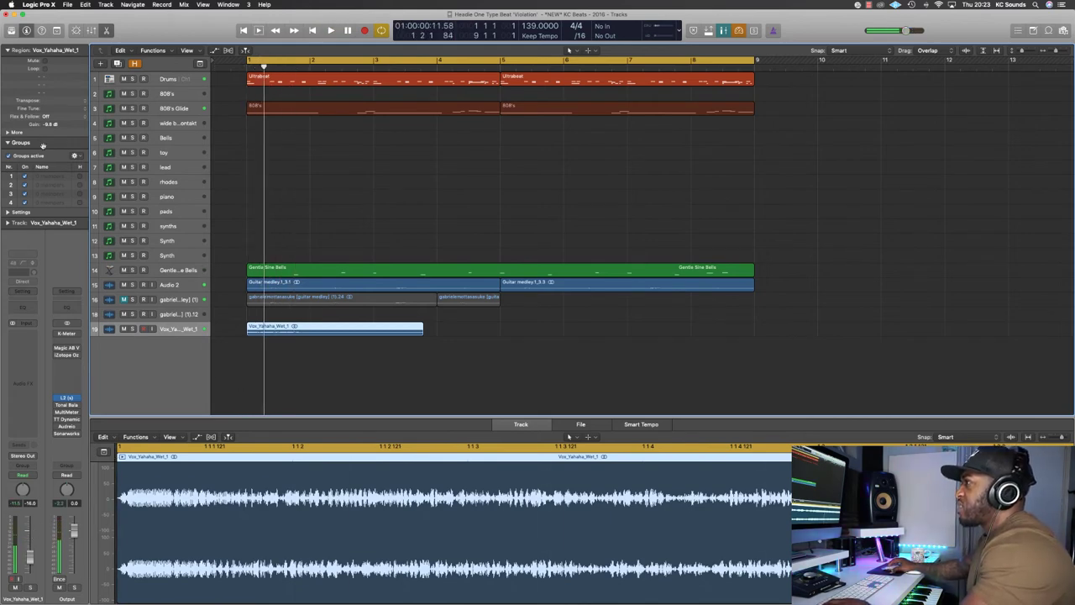
Lower the Vox_Yahaha_Wet_1 region's gain to about -14 dB and replay from bar 1
{"action": "left_click_drag", "start_coordinate": [52, 124], "coordinate": [156, 163]}
{"action": "key", "text": "Return"}
{"action": "key", "text": "space"}
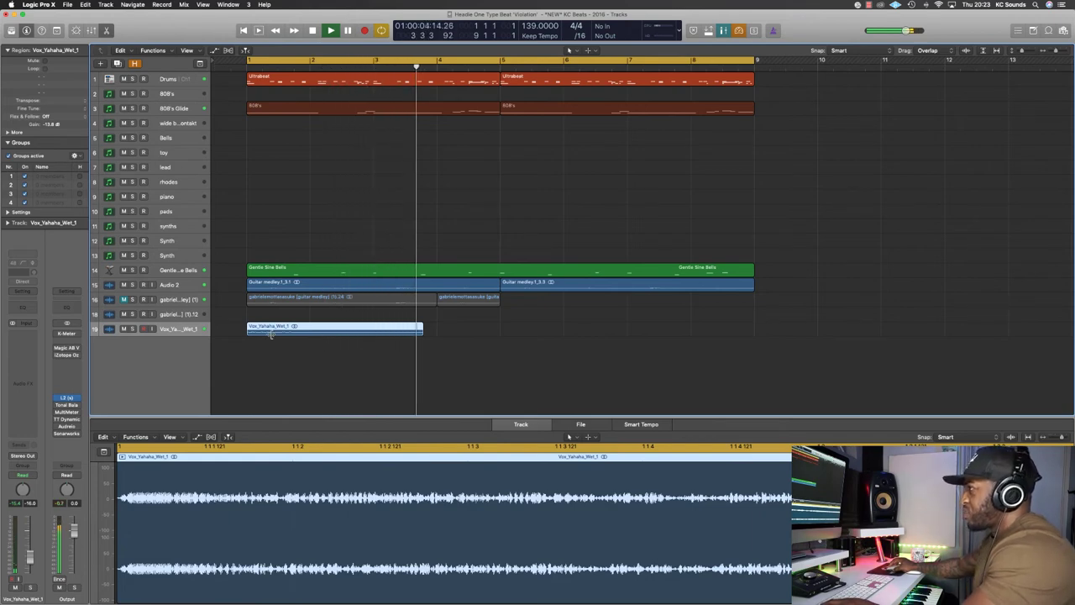
Add an audio track and bring Vox_Yahaha_Wet.wav from the Finder sample folder into the arrangement at bar 4
{"action": "double_click", "coordinate": [201, 340]}
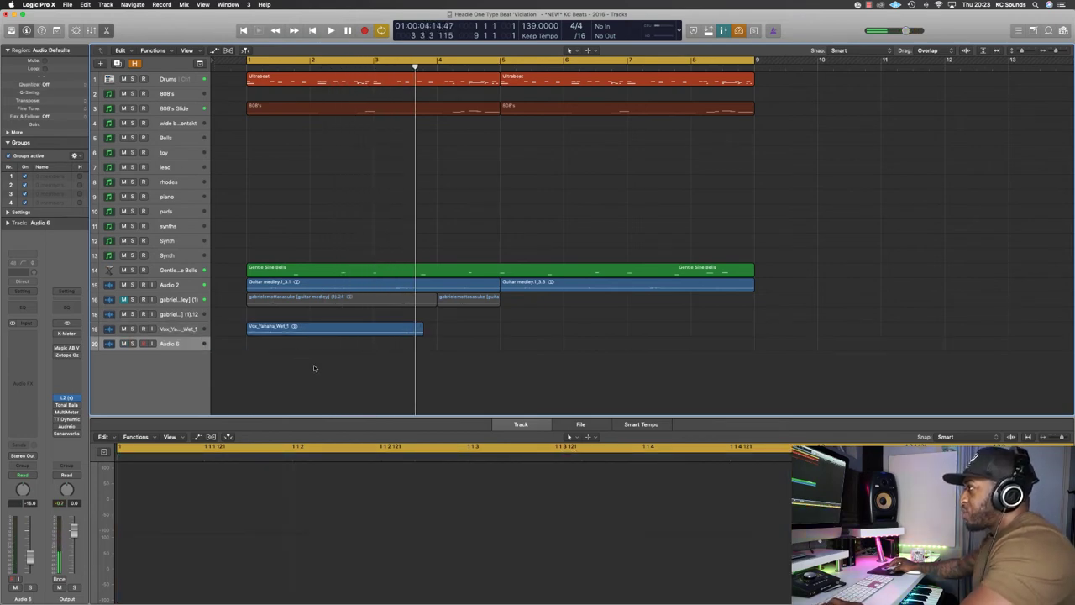
{"action": "key", "text": "ctrl+Up"}
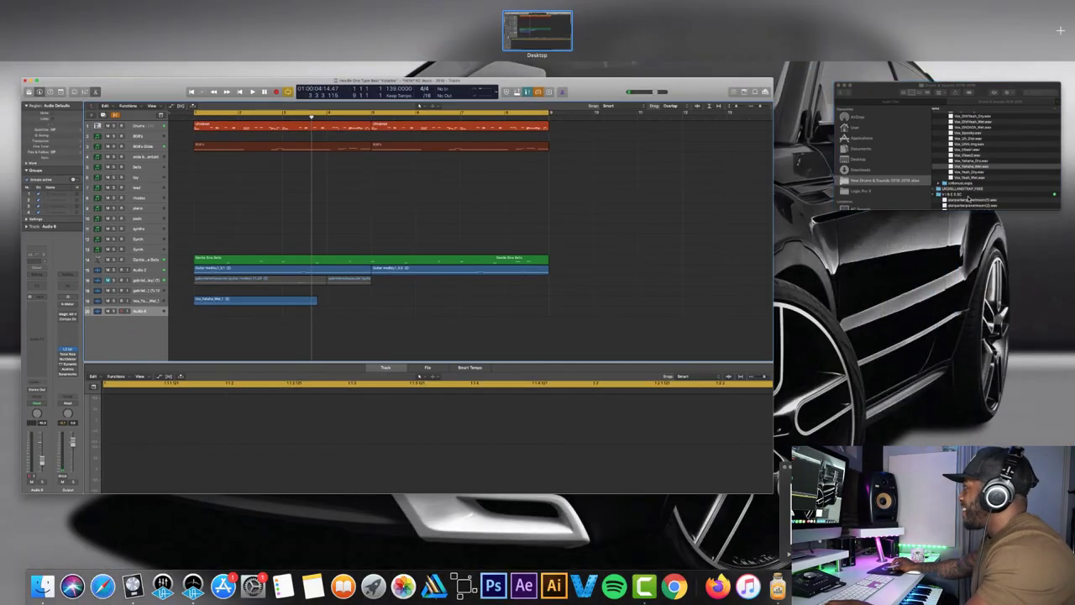
{"action": "left_click", "coordinate": [968, 199]}
{"action": "left_click_drag", "start_coordinate": [842, 179], "coordinate": [443, 395]}
Preview the Vox_Yeah_Wet.wav and Vox_OhhYeah_Wet.wav samples in Finder
{"action": "left_click", "coordinate": [868, 194]}
{"action": "key", "text": "space"}
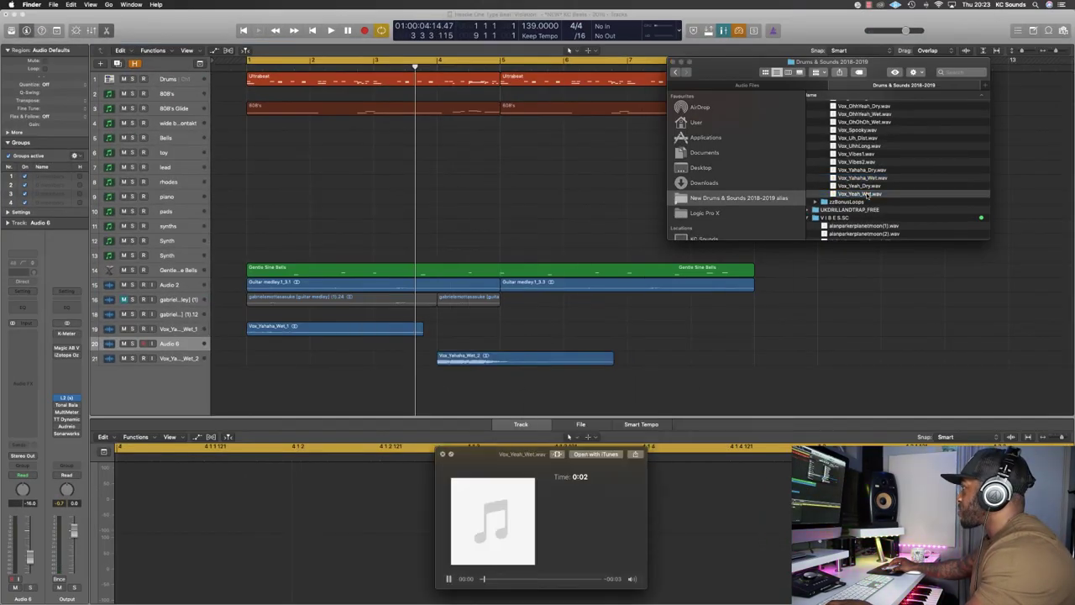
{"action": "key", "text": "space"}
{"action": "left_click", "coordinate": [865, 115]}
{"action": "key", "text": "space"}
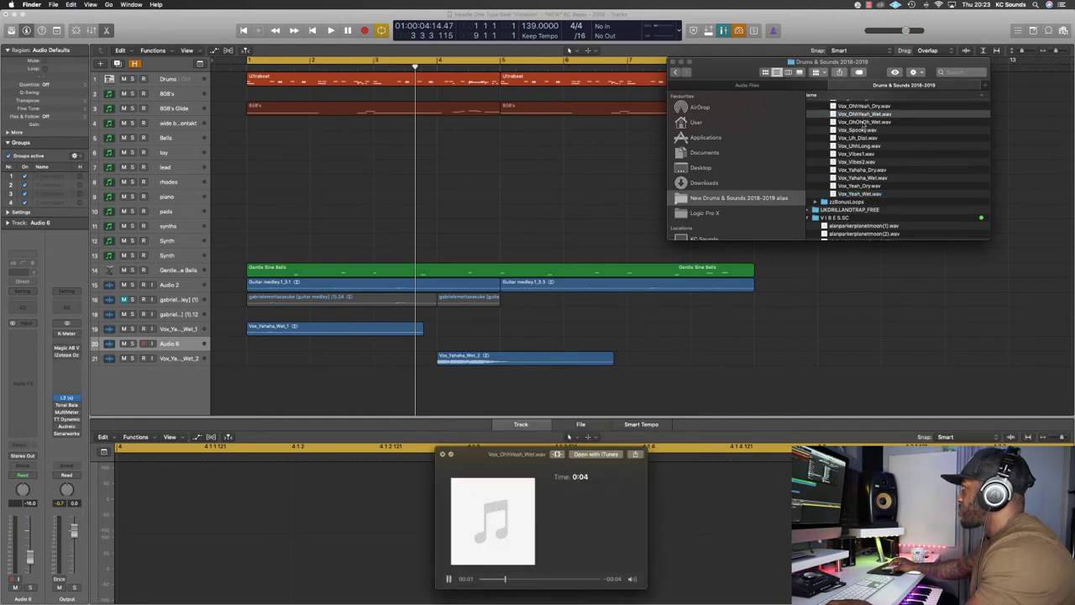
Return to Logic Pro X, play from bar 1 and delete the empty Audio 6 track
{"action": "left_click", "coordinate": [468, 359]}
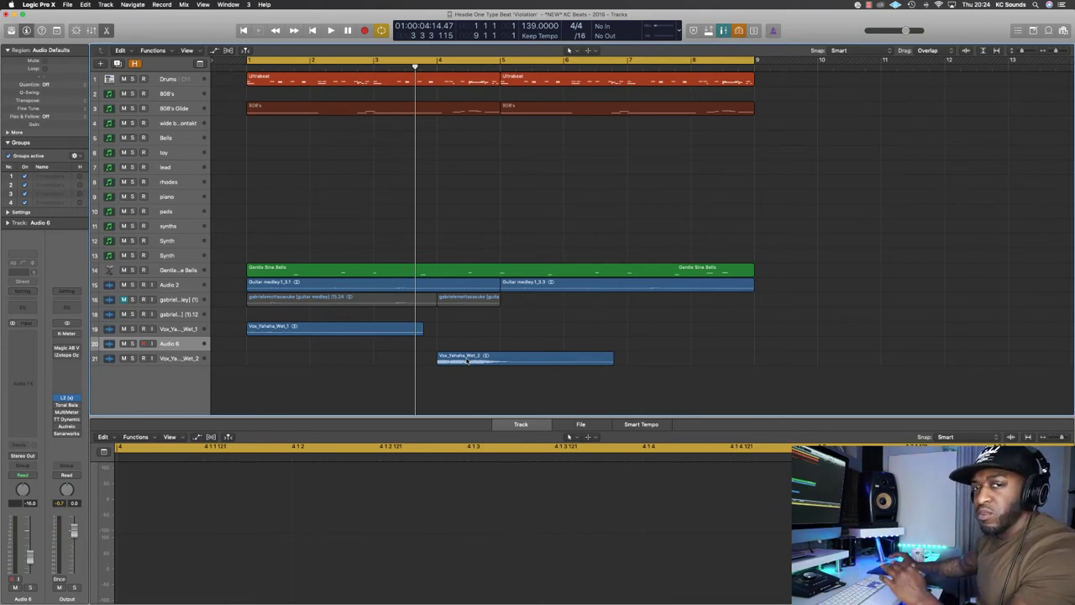
{"action": "key", "text": "Return"}
{"action": "key", "text": "space"}
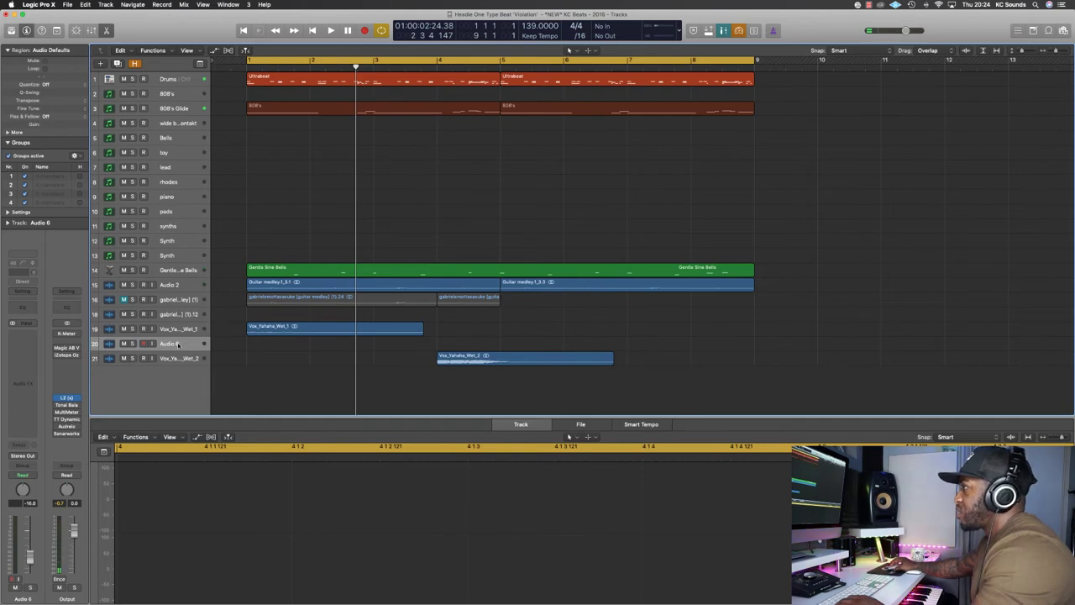
{"action": "key", "text": "super+BackSpace"}
Set the Vox_Yahaha_Wet_2 region's gain to -9.0 dB
{"action": "left_click", "coordinate": [460, 341]}
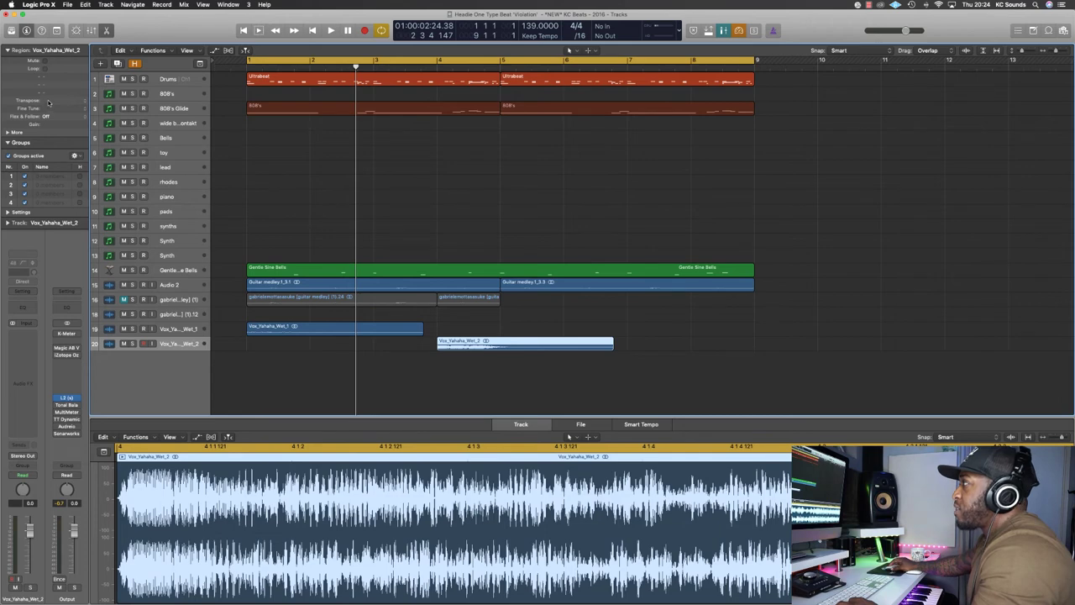
{"action": "left_click", "coordinate": [503, 394]}
{"action": "left_click", "coordinate": [452, 341]}
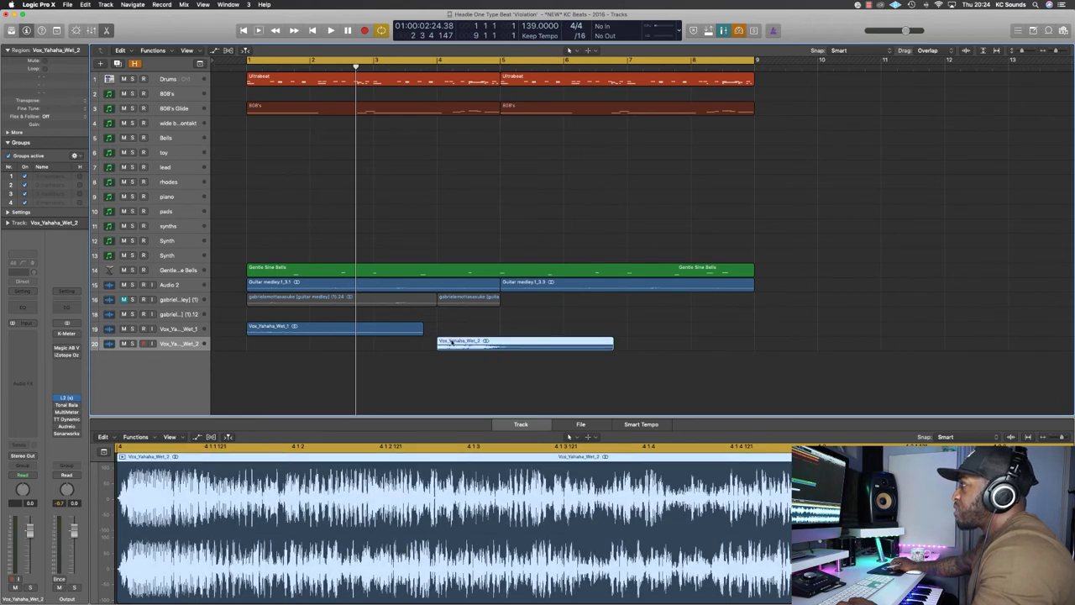
{"action": "left_click_drag", "start_coordinate": [48, 127], "coordinate": [75, 325]}
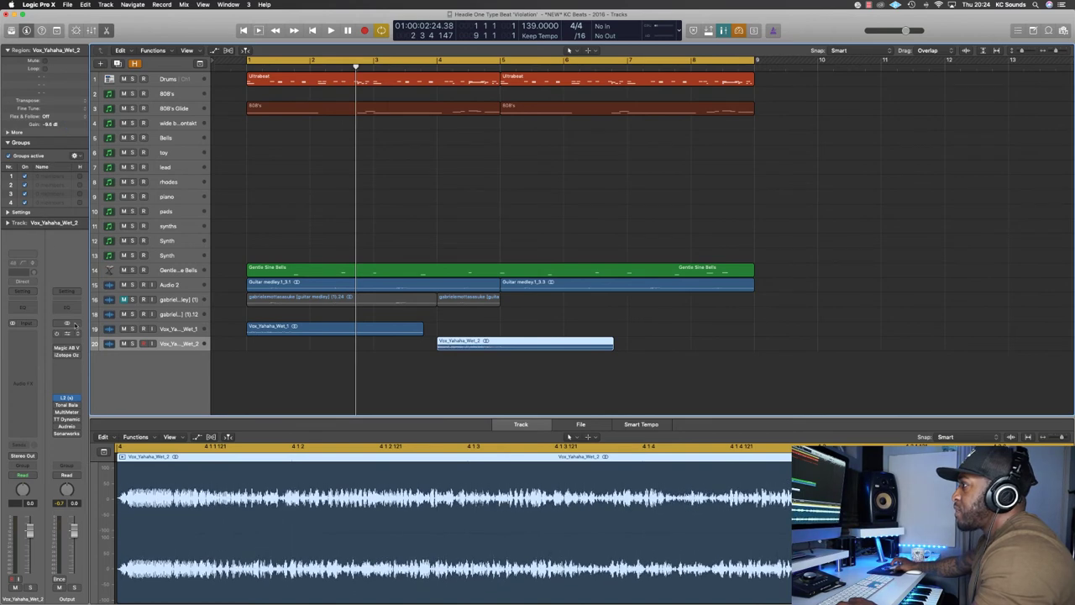
Route the outputs of the Vox_Yahaha_Wet_2 and Vox_Yahaha_Wet_1 tracks to Bus 12 (Synths)
{"action": "left_click", "coordinate": [31, 458]}
{"action": "mouse_move", "coordinate": [47, 494]}
{"action": "left_click", "coordinate": [107, 417]}
{"action": "left_click", "coordinate": [187, 329]}
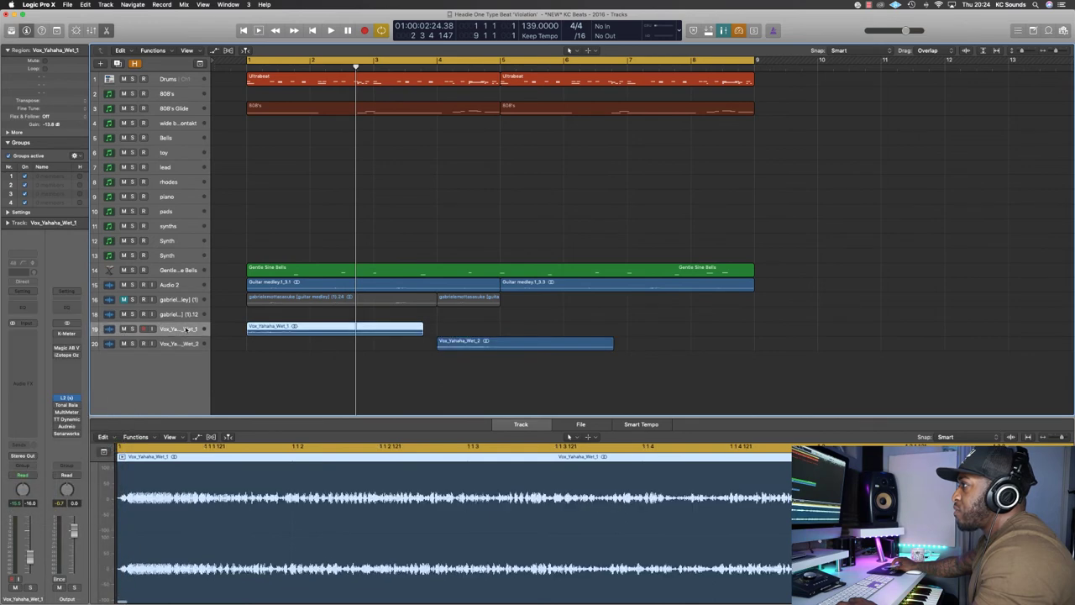
{"action": "left_click", "coordinate": [37, 455]}
{"action": "mouse_move", "coordinate": [38, 493]}
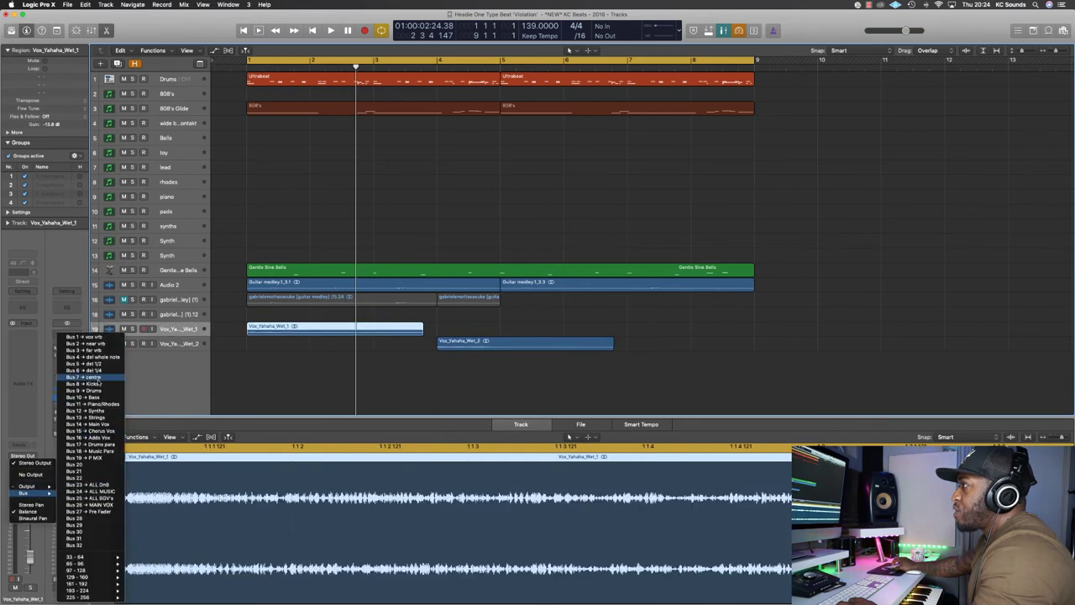
{"action": "left_click", "coordinate": [91, 409]}
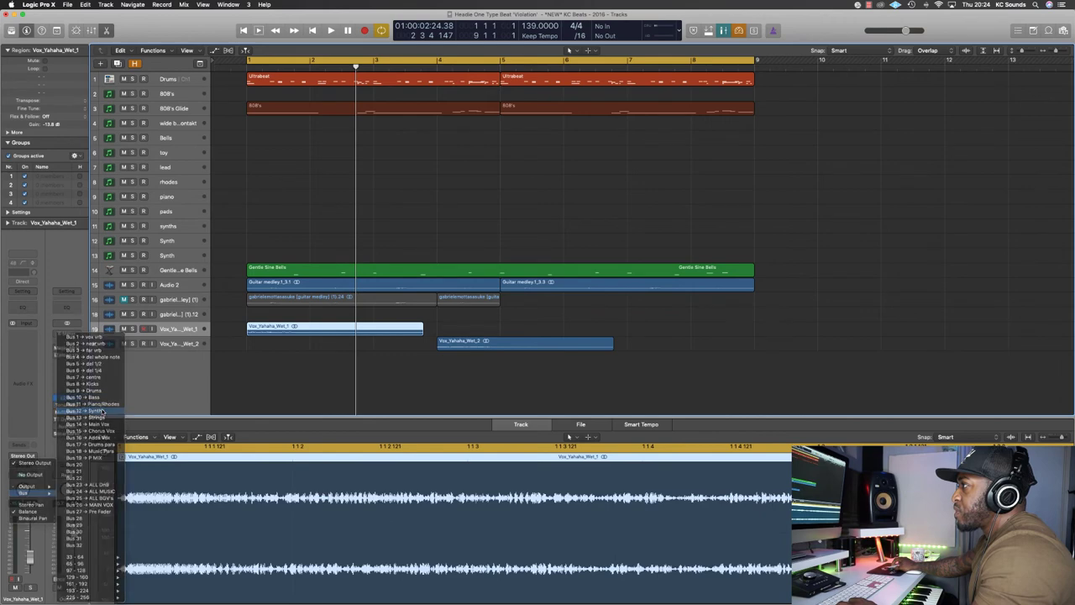
Move the Vox_Yahaha_Wet_2 region to about bar 4 beat 3, lower its gain to about -15 dB and play from bar 1
{"action": "key", "text": "space"}
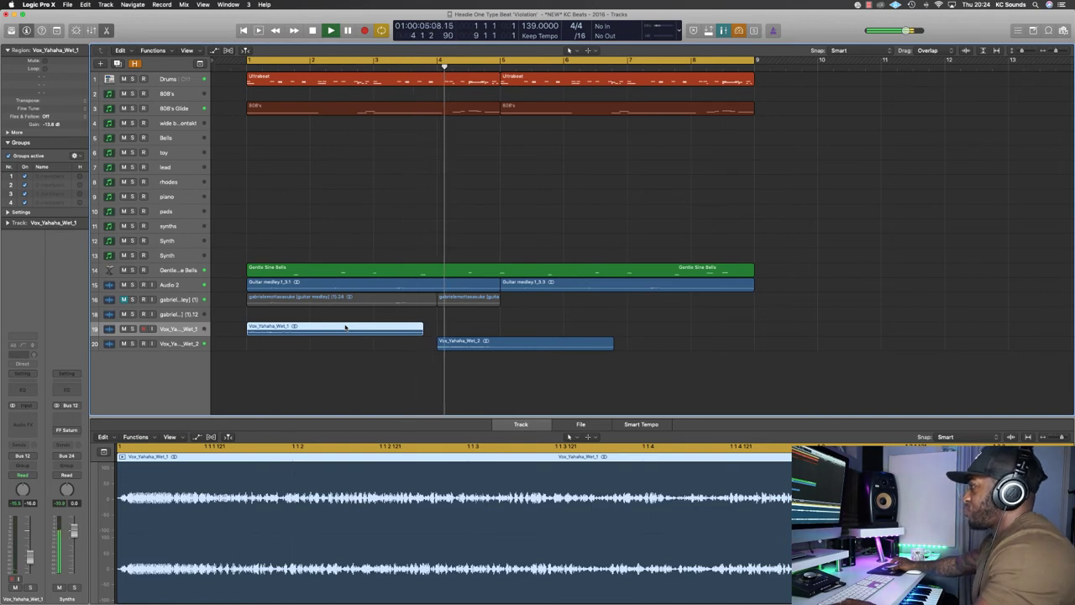
{"action": "left_click_drag", "start_coordinate": [466, 346], "coordinate": [501, 346]}
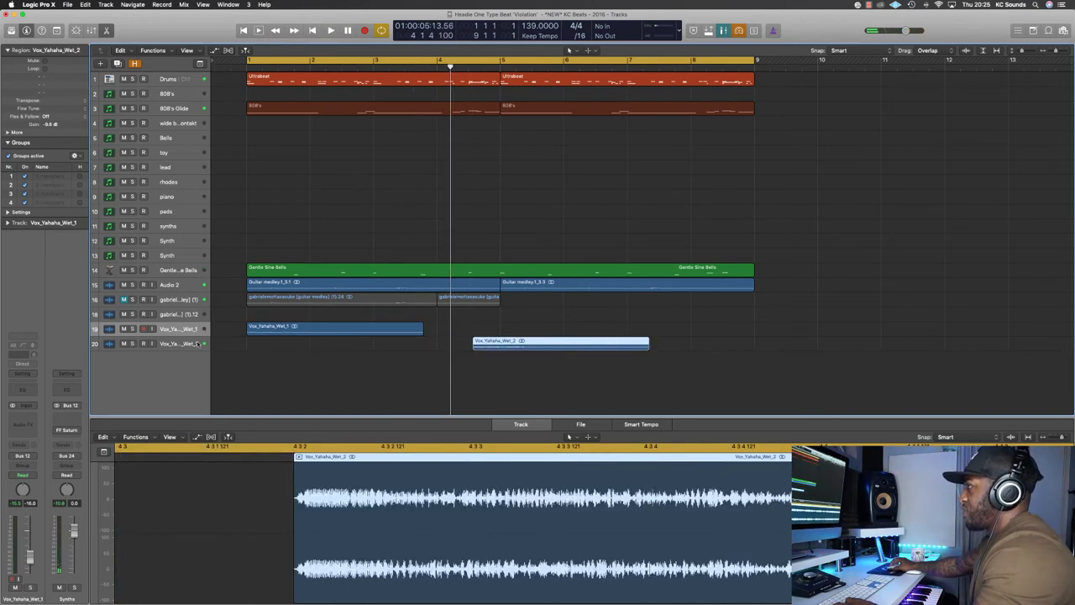
{"action": "key", "text": "super+Down"}
{"action": "key", "text": "Return"}
{"action": "key", "text": "space"}
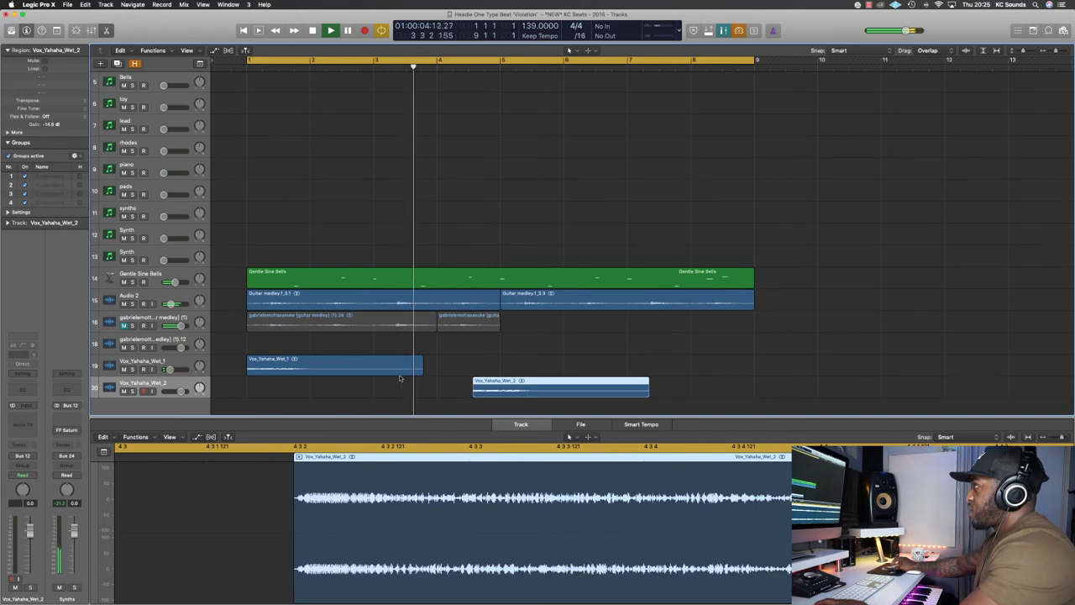
Move the Vox_Yahaha_Wet_2 region to bar 3 beat 3, turn on Flex & Follow, transpose it -12 semitones and audition it
{"action": "key", "text": "space"}
{"action": "left_click_drag", "start_coordinate": [503, 389], "coordinate": [434, 389]}
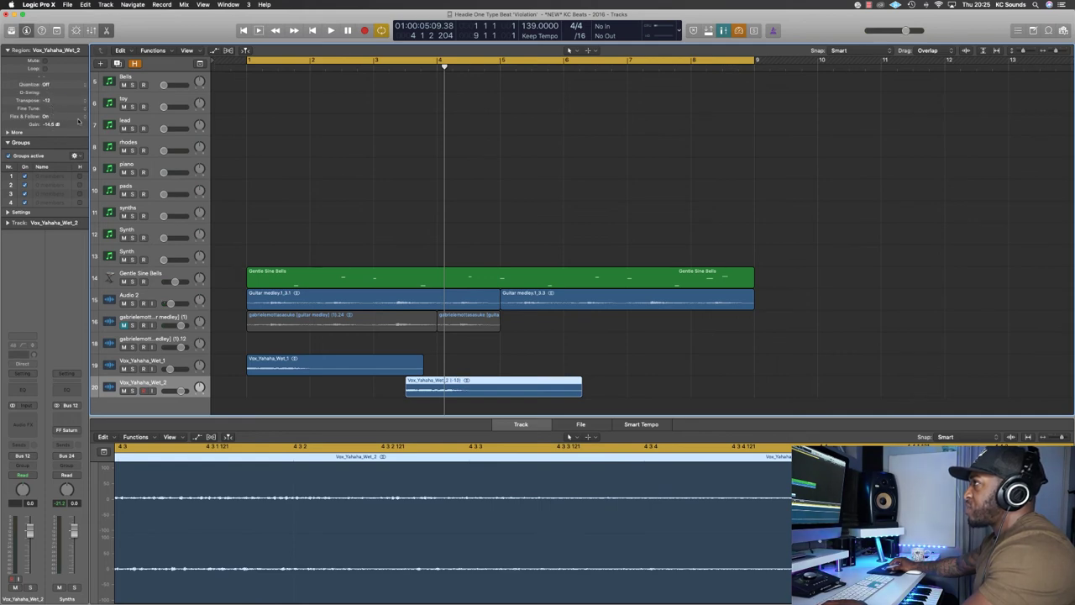
{"action": "left_click", "coordinate": [617, 198]}
{"action": "key", "text": "space"}
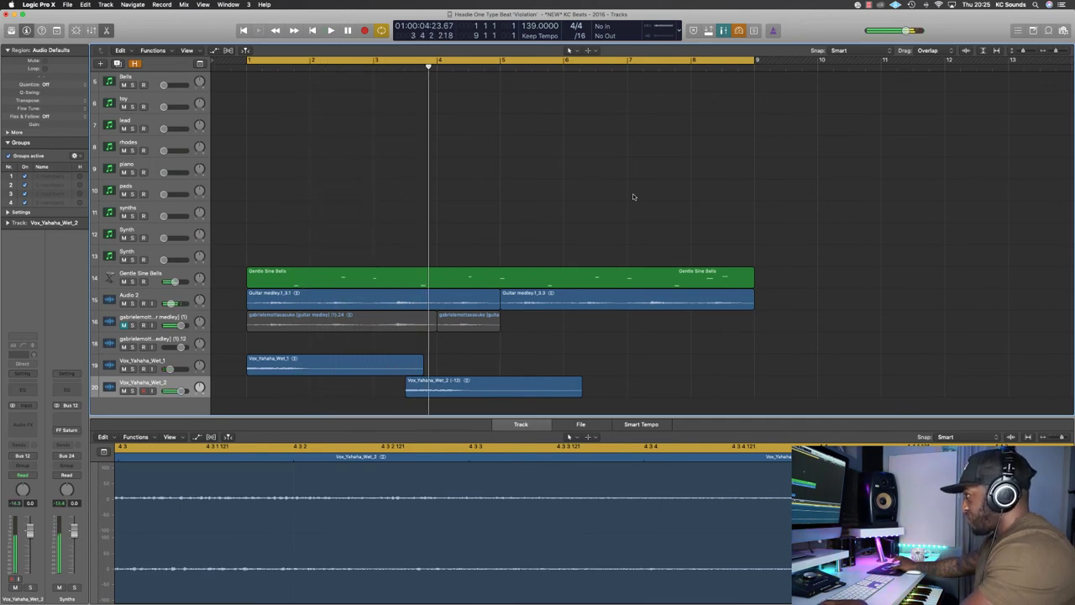
Lower the Vox_Yahaha_Wet_2 track's volume to -10.4 dB and loop playback from bar 3 beat 3 to bar 9
{"action": "left_click", "coordinate": [416, 394]}
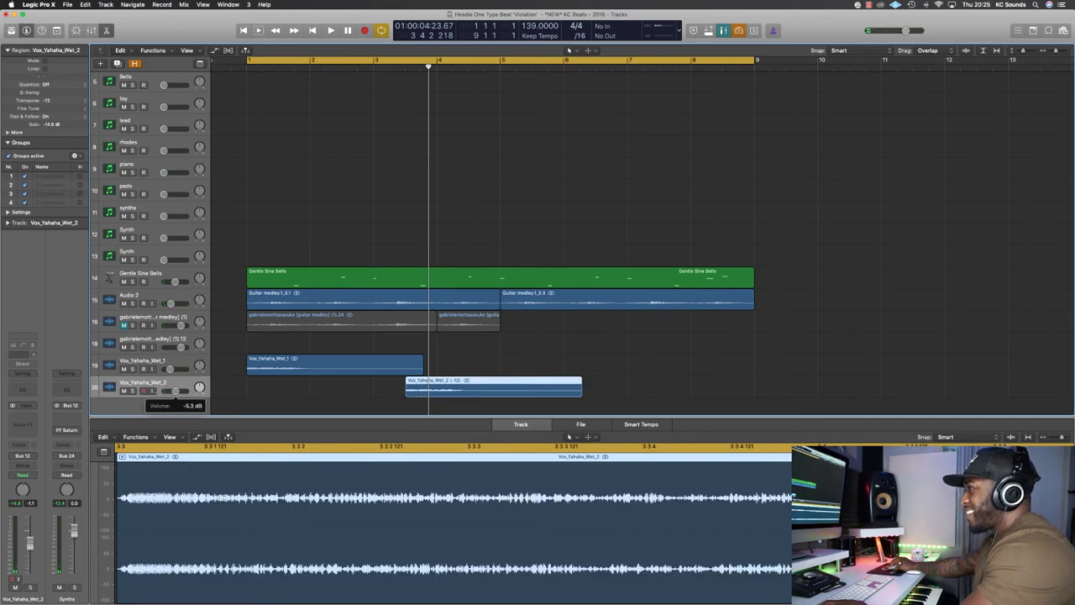
{"action": "left_click", "coordinate": [404, 393]}
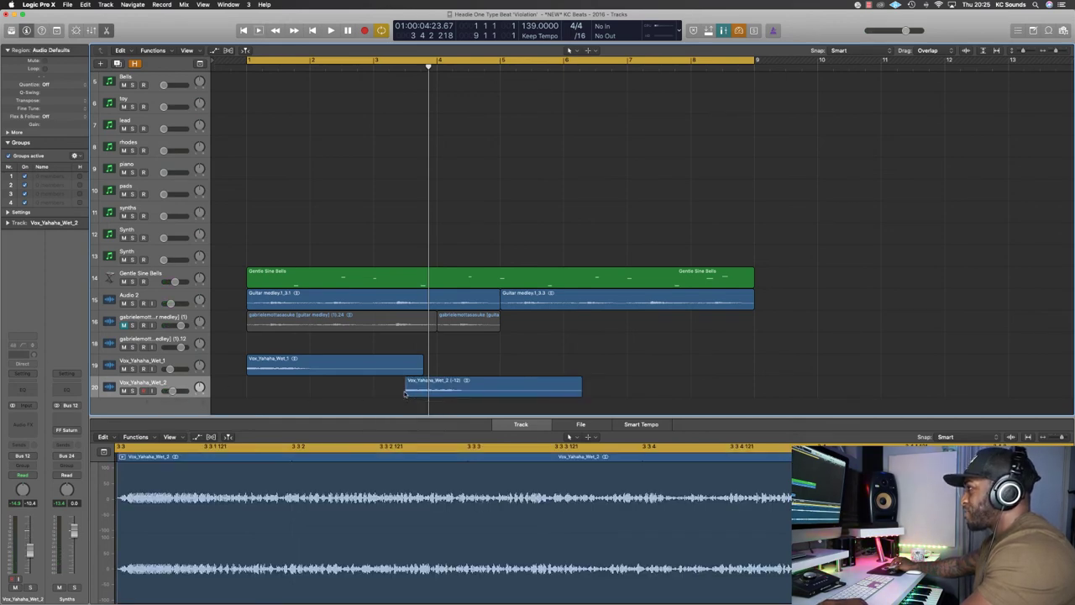
{"action": "left_click", "coordinate": [432, 384]}
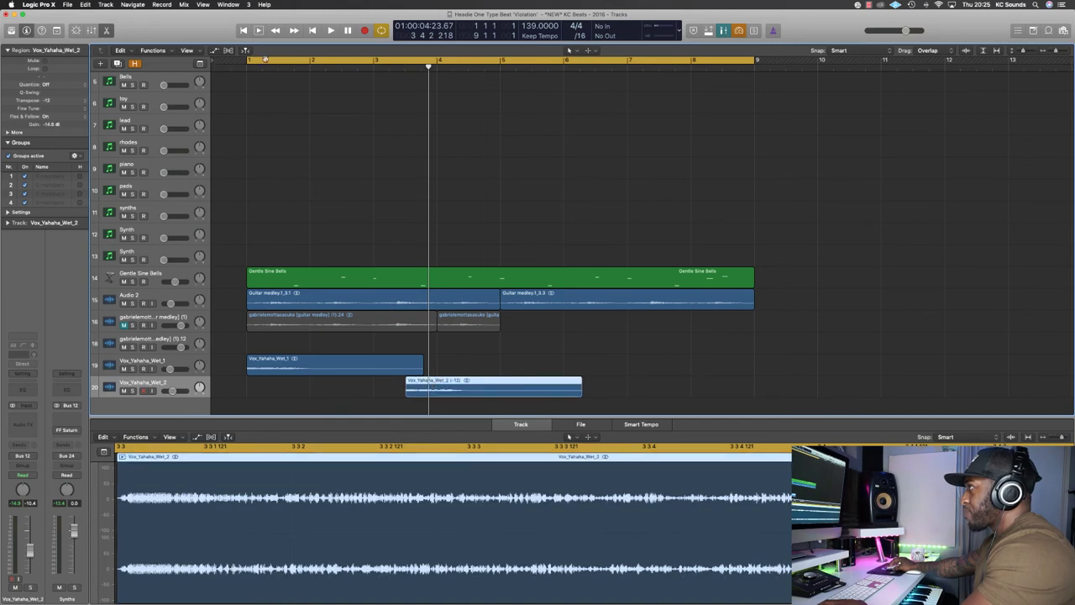
{"action": "left_click_drag", "start_coordinate": [247, 61], "coordinate": [408, 60]}
{"action": "key", "text": "space"}
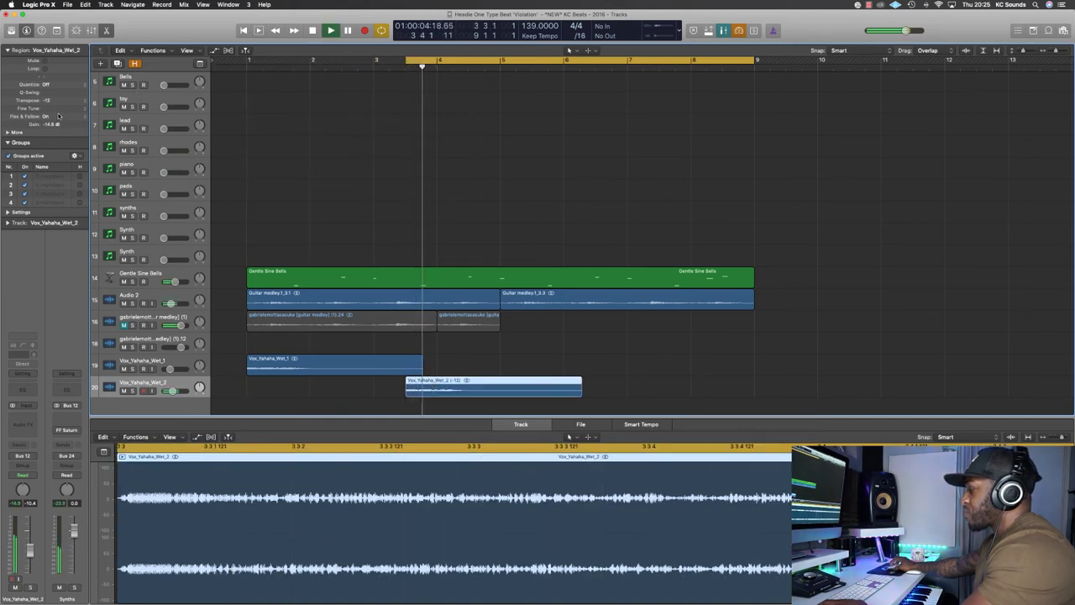
Restore the loop to start at bar 1, move the Vox_Yahaha_Wet_2 region to bar 3 and audition it transposed -9 semitones
{"action": "key", "text": "space"}
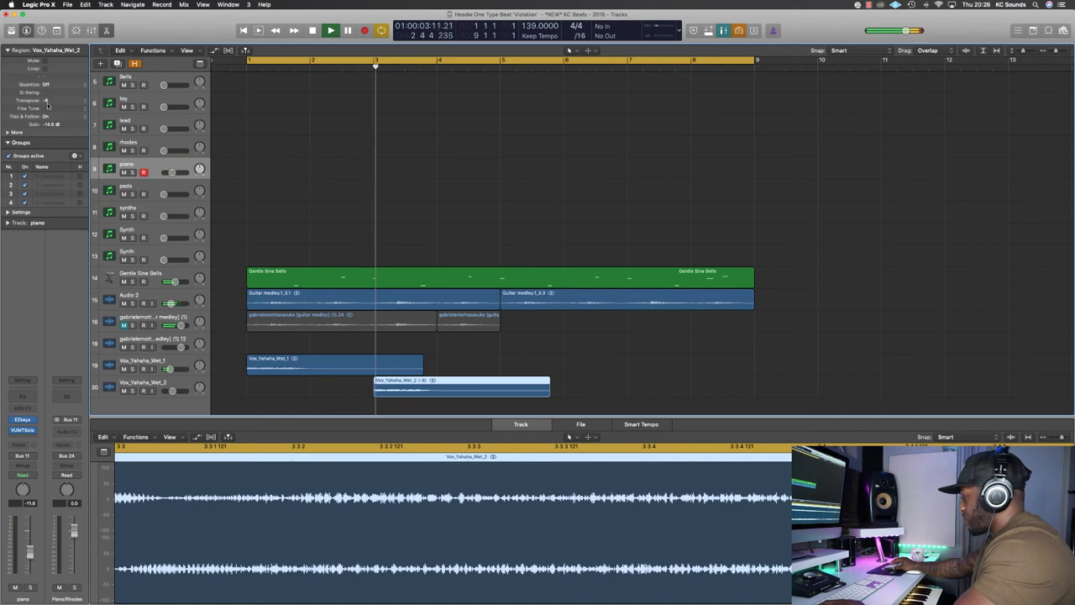
{"action": "key", "text": "space"}
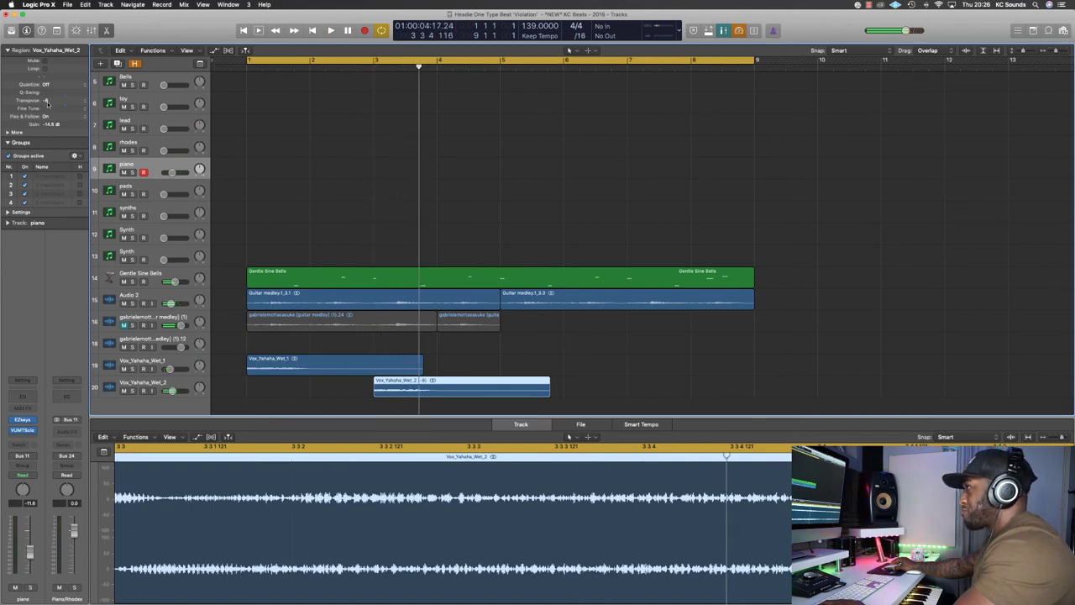
{"action": "key", "text": "space"}
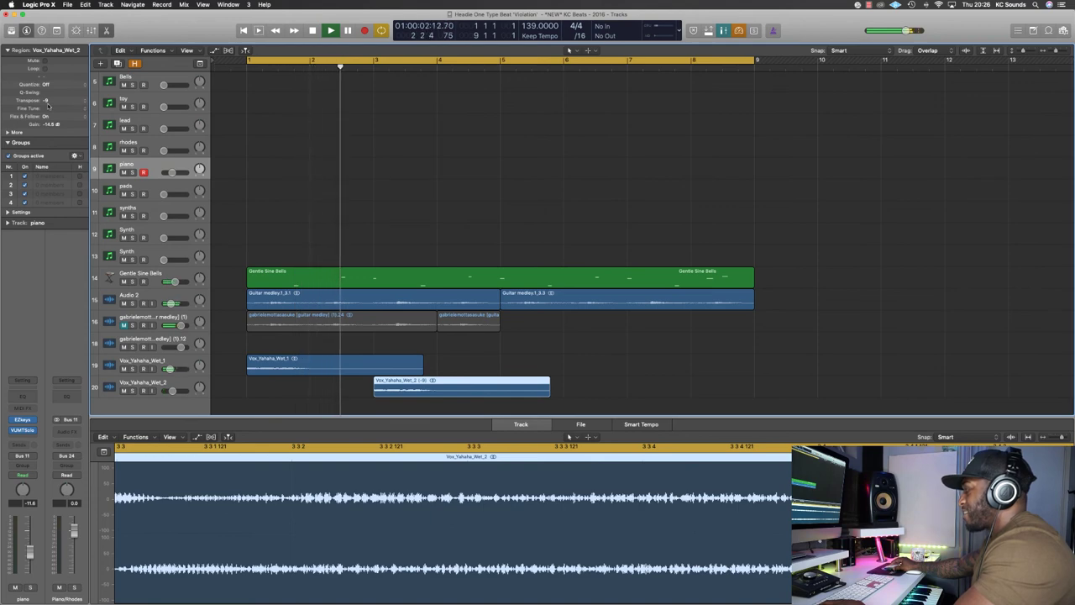
{"action": "key", "text": "space"}
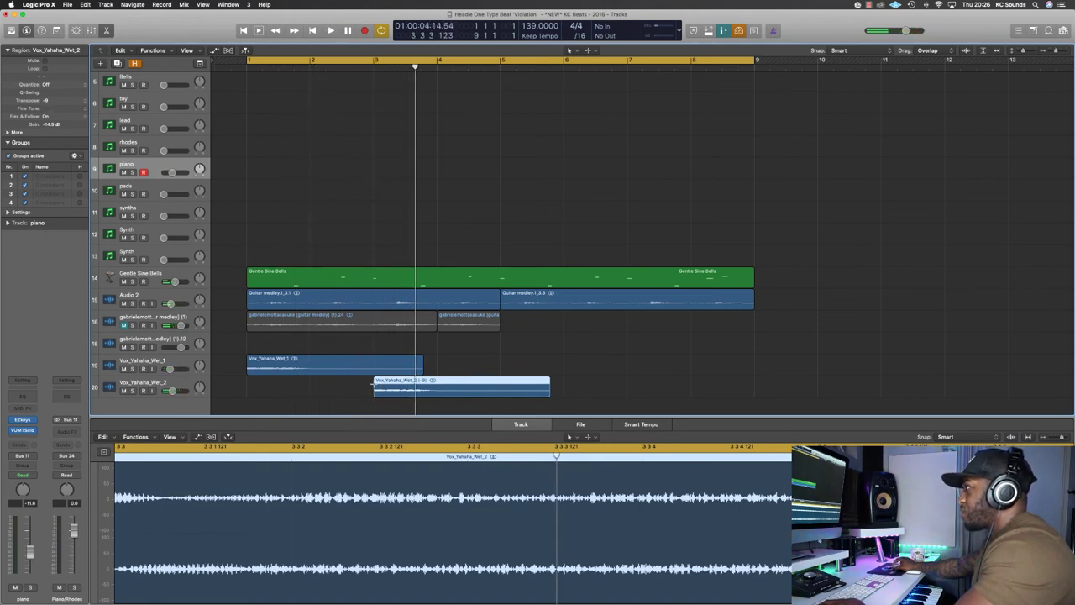
Try the Vox_Yahaha_Wet_2 region transposed +3 semitones, playing from bar 1
{"action": "left_click", "coordinate": [374, 385]}
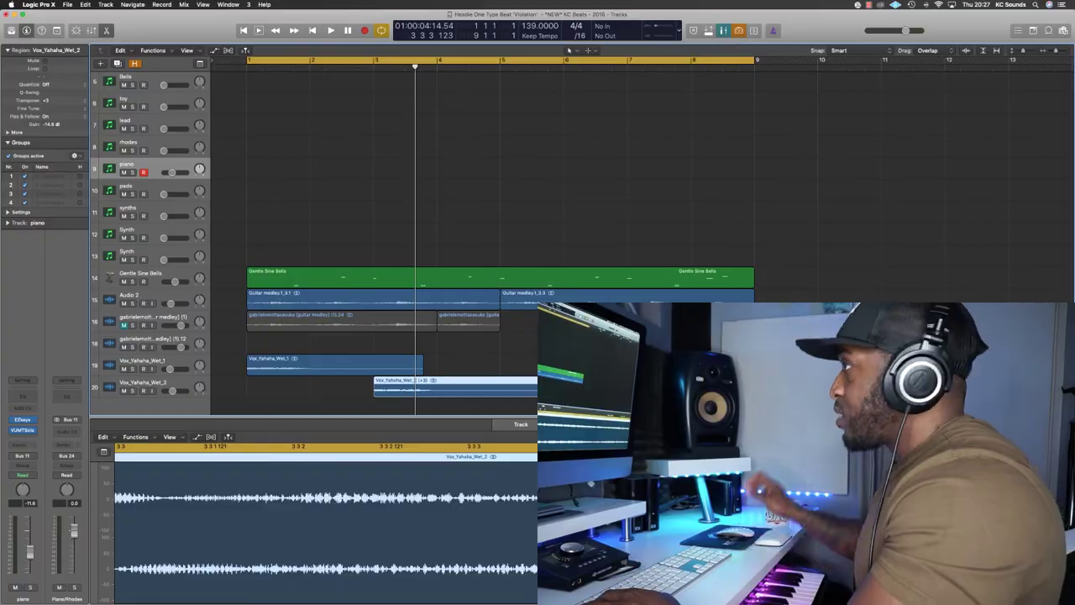
{"action": "key", "text": "Return"}
{"action": "key", "text": "space"}
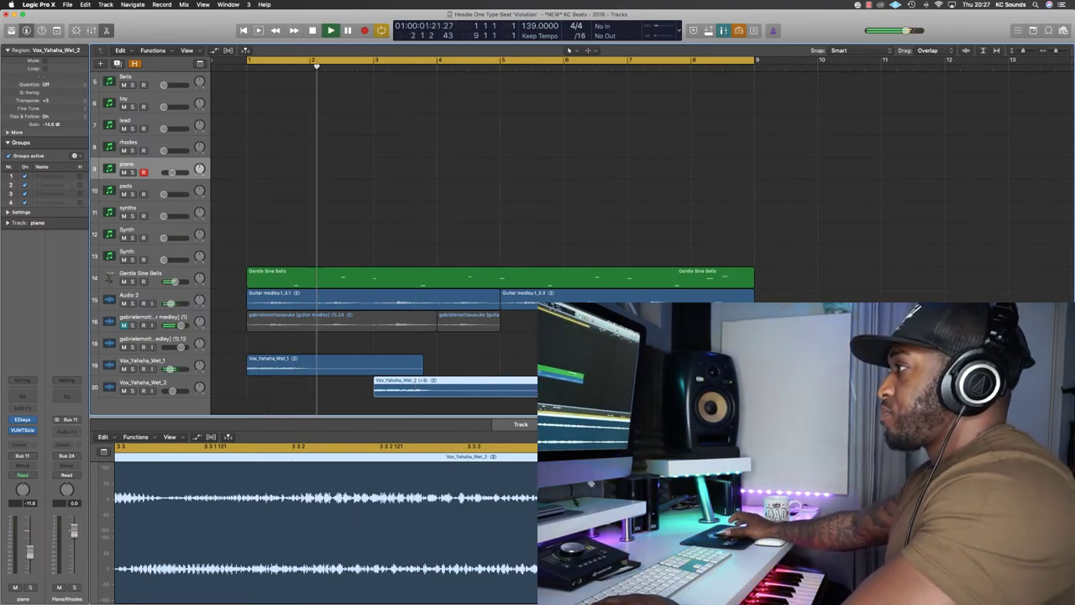
Set the Vox_Yahaha_Wet_2 region's transposition to -12 semitones and play from bar 1
{"action": "key", "text": "space"}
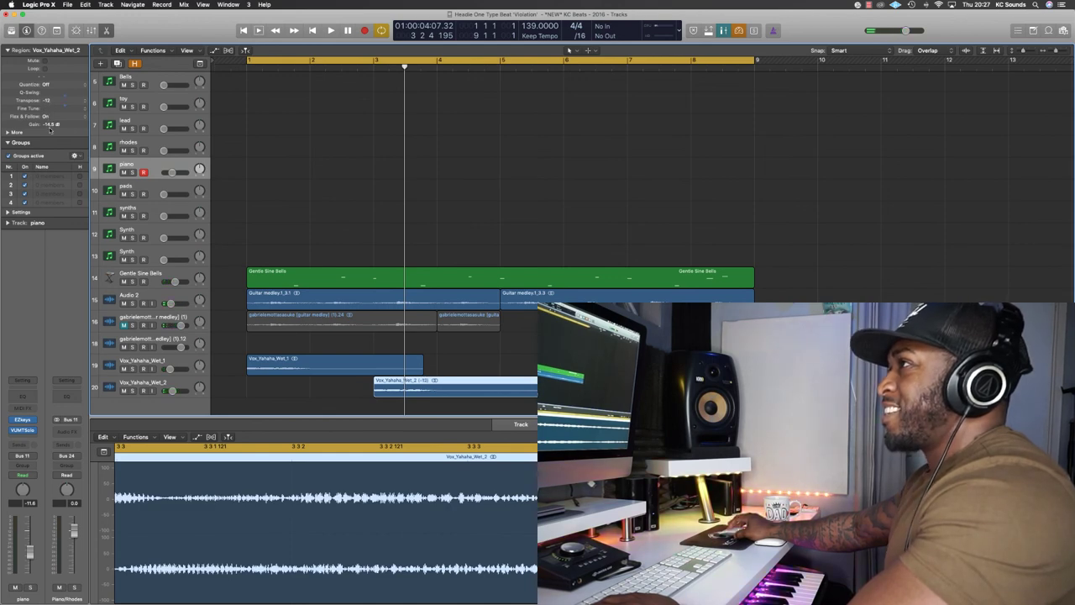
{"action": "key", "text": "Return"}
{"action": "key", "text": "space"}
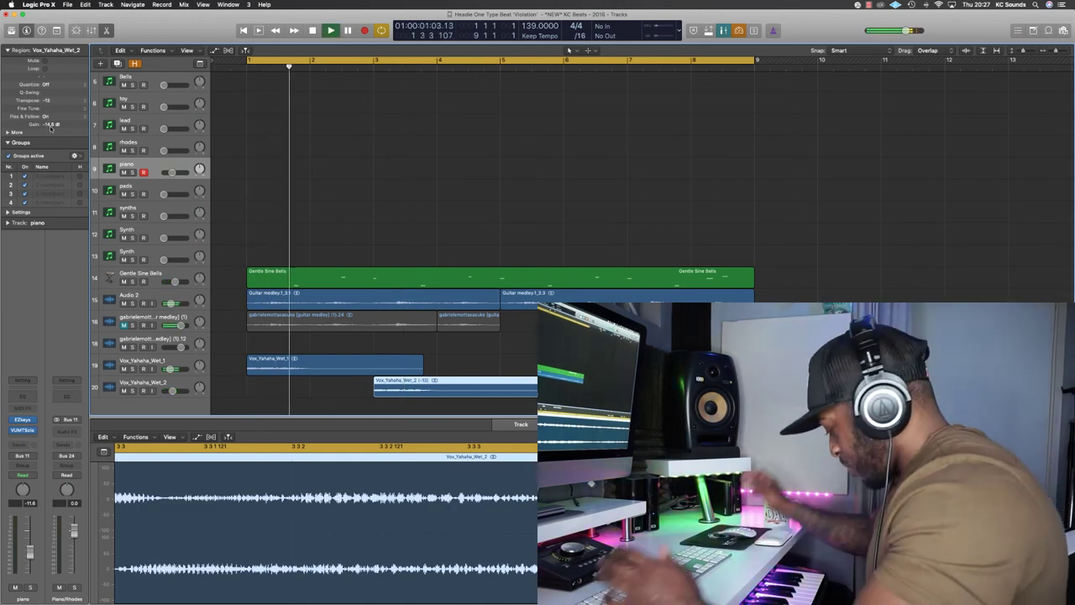